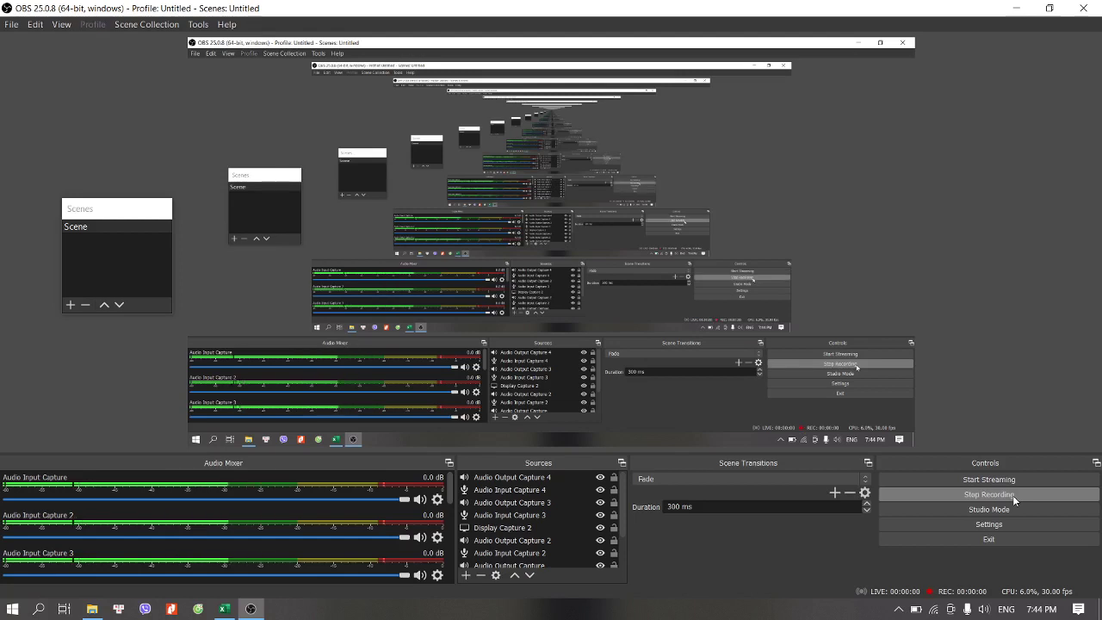
Step: Start the OBS screen recording and bring up the Excel workbook 'buổi 7- trên lớp'
left_click(1012, 494)
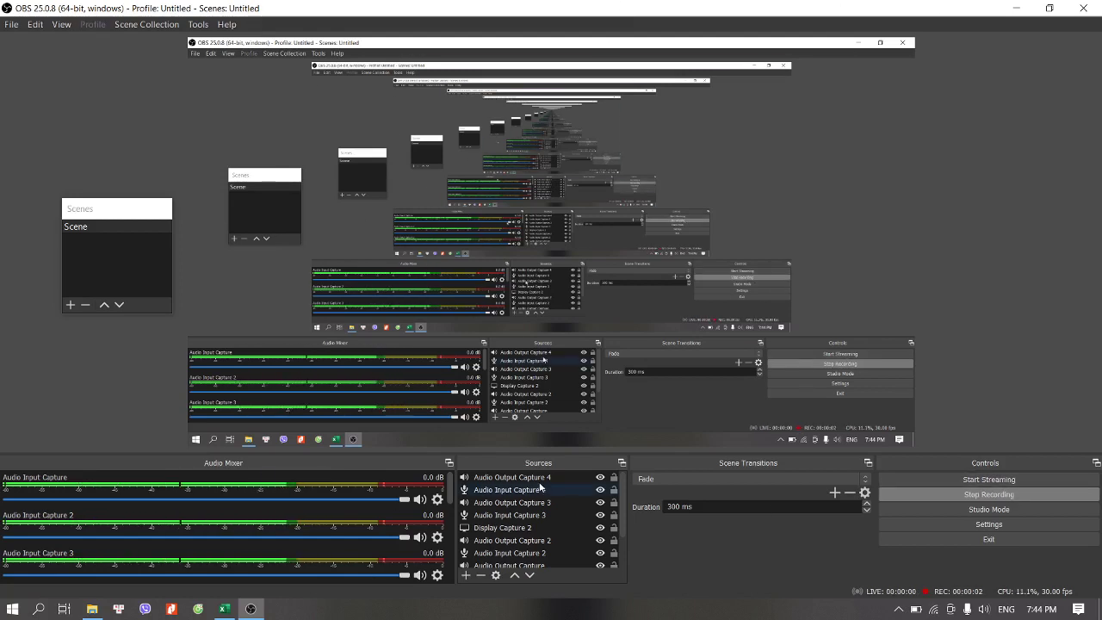
left_click(231, 612)
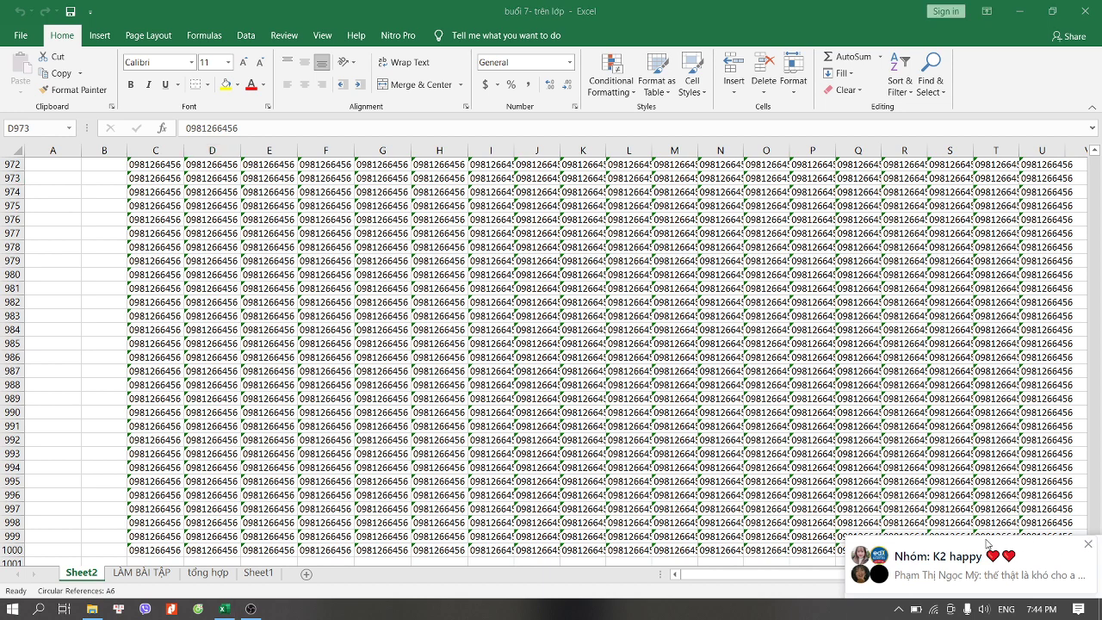
left_click(1089, 545)
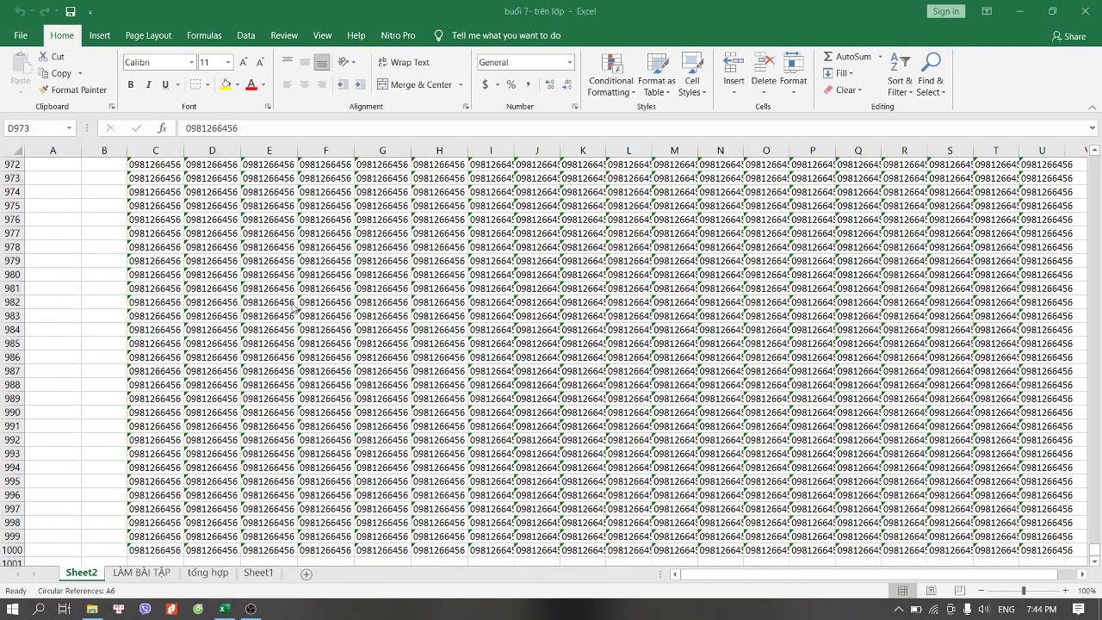
scroll(293, 310, "up", 12)
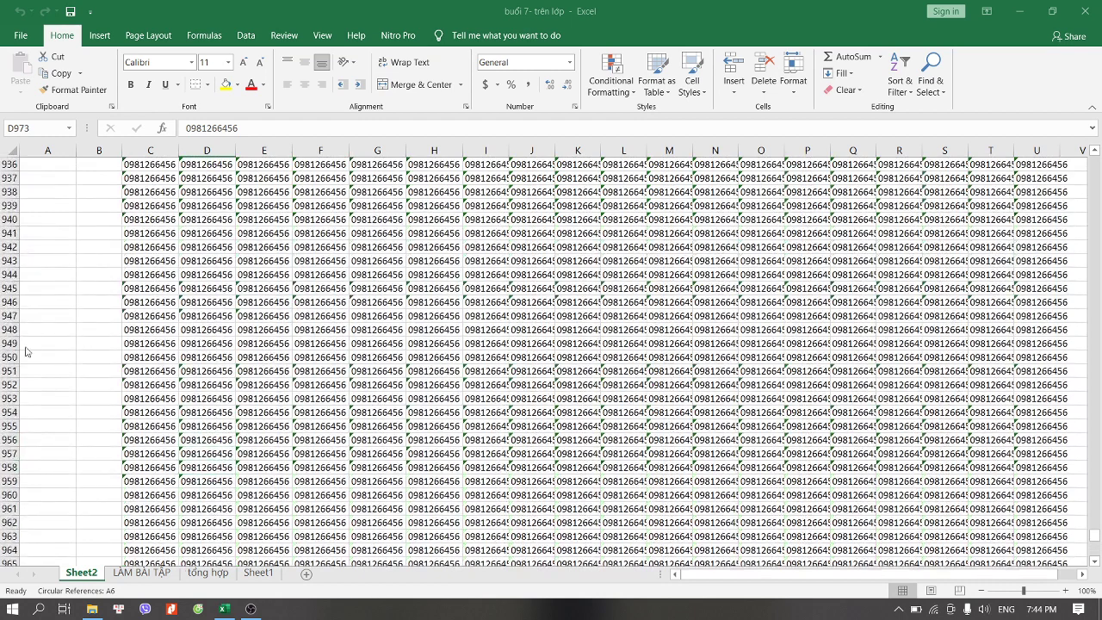
scroll(522, 430, "up", 8)
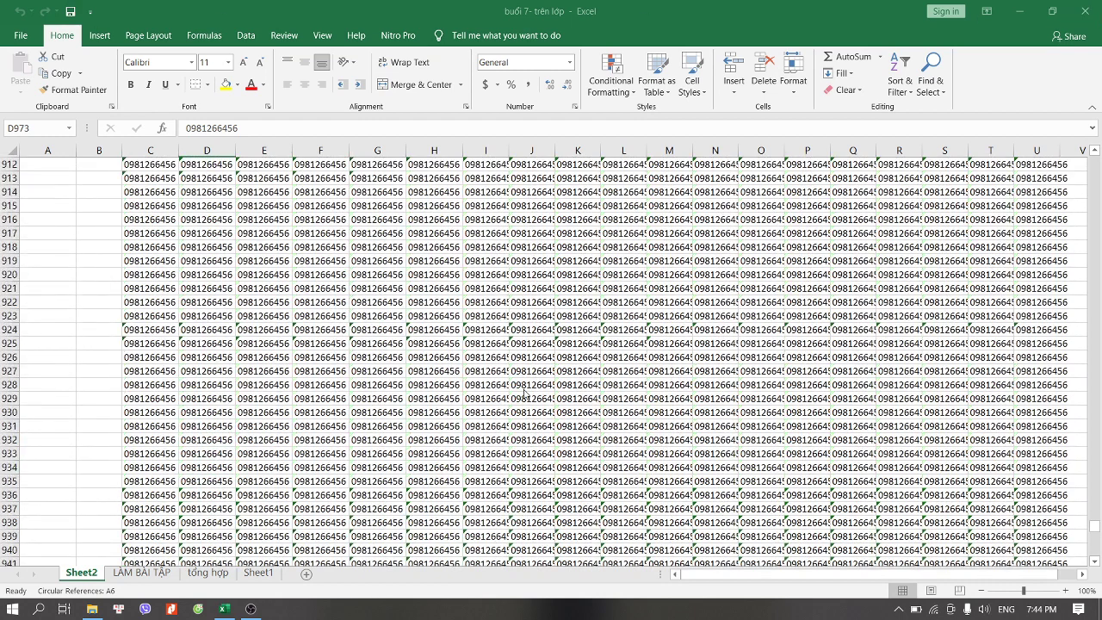
left_click(150, 497)
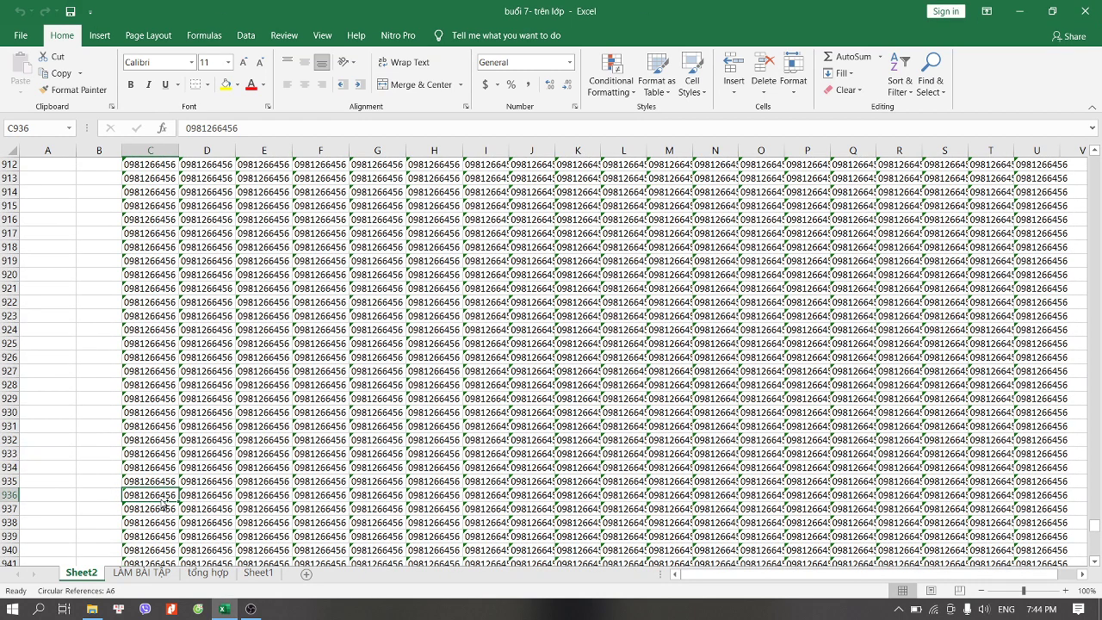
key("ctrl+shift+Up")
left_click(208, 304)
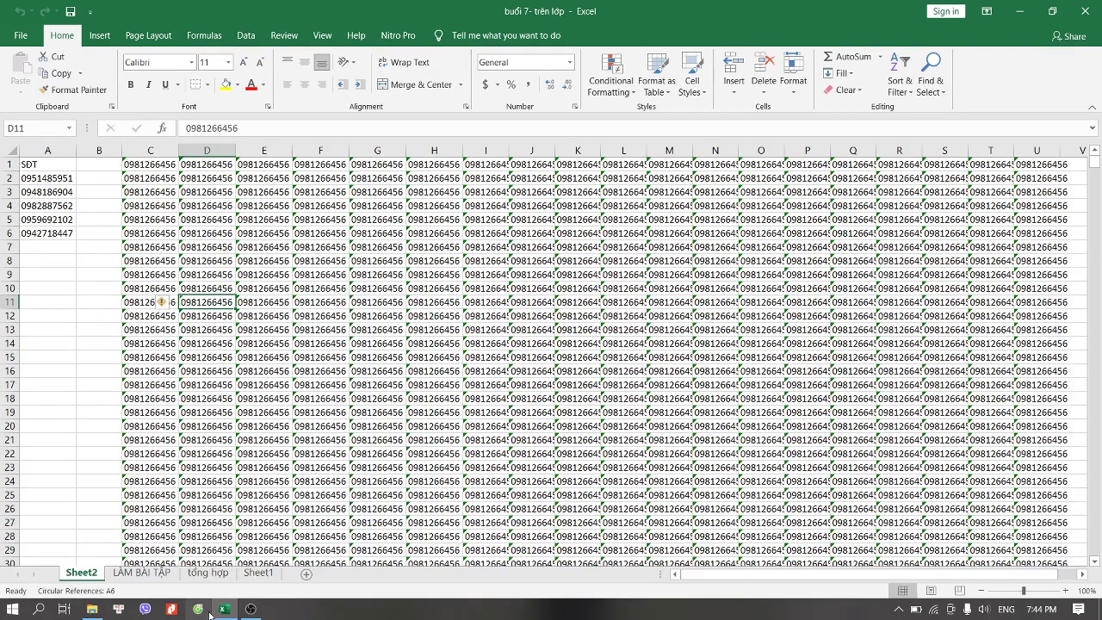
left_click(148, 574)
scroll(555, 434, "up", 3)
scroll(551, 433, "up", 5)
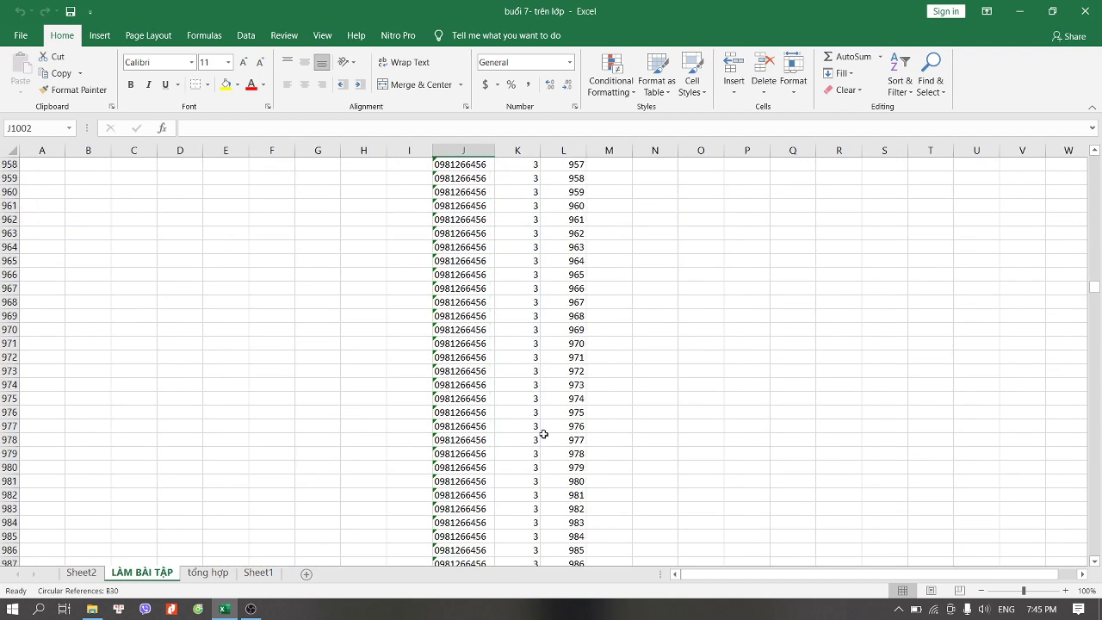
scroll(540, 434, "up", 3)
scroll(540, 433, "up", 3)
scroll(540, 434, "down", 3)
scroll(540, 434, "down", 4)
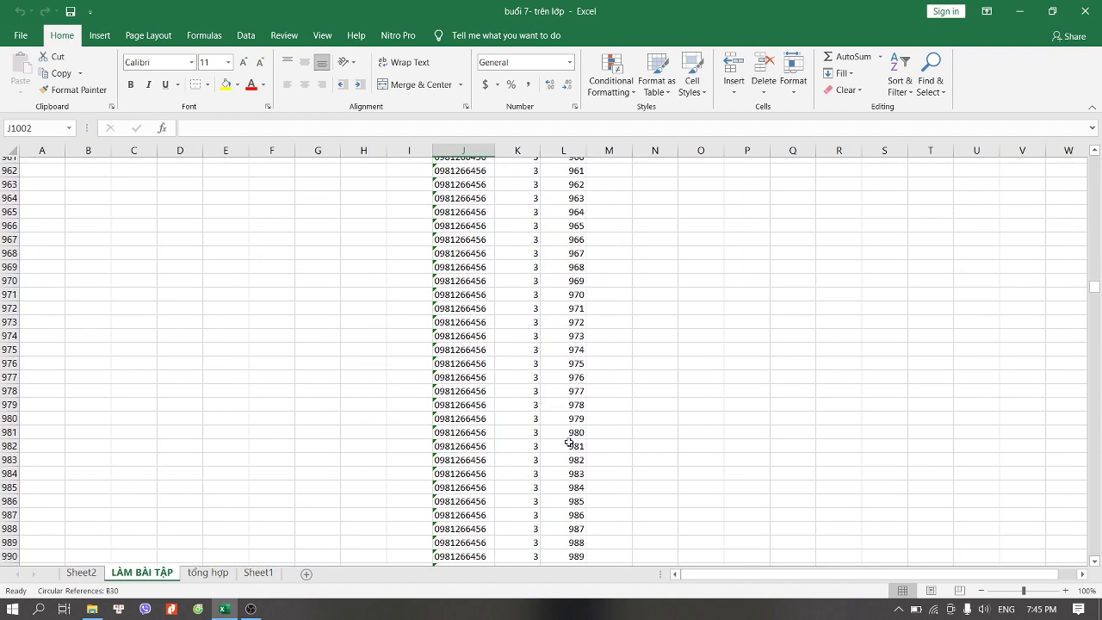
scroll(543, 435, "down", 5)
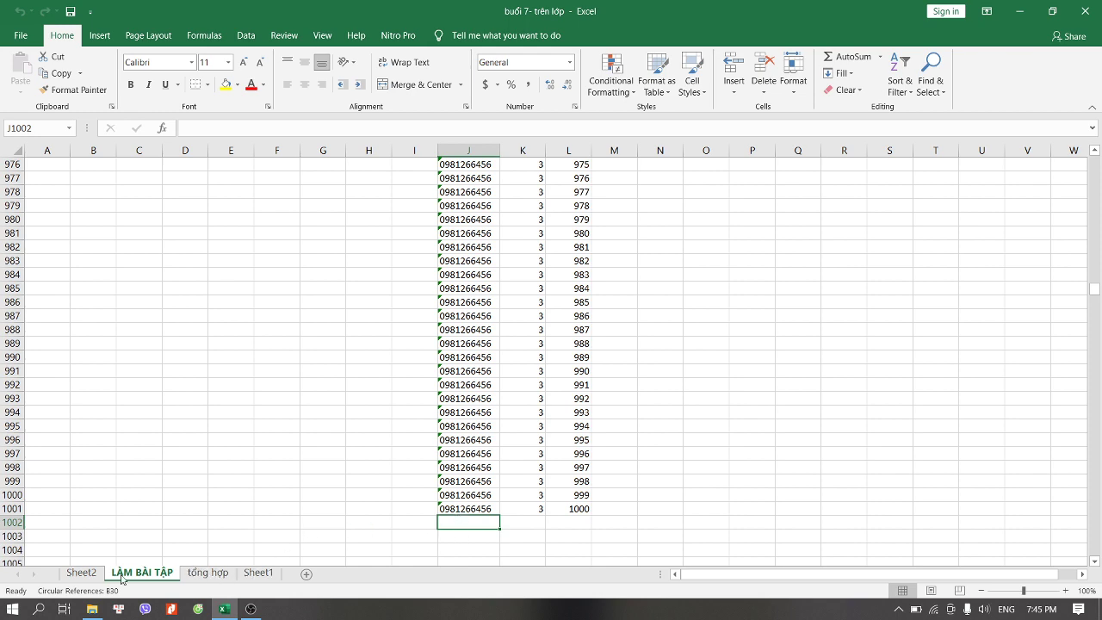
left_click(82, 573)
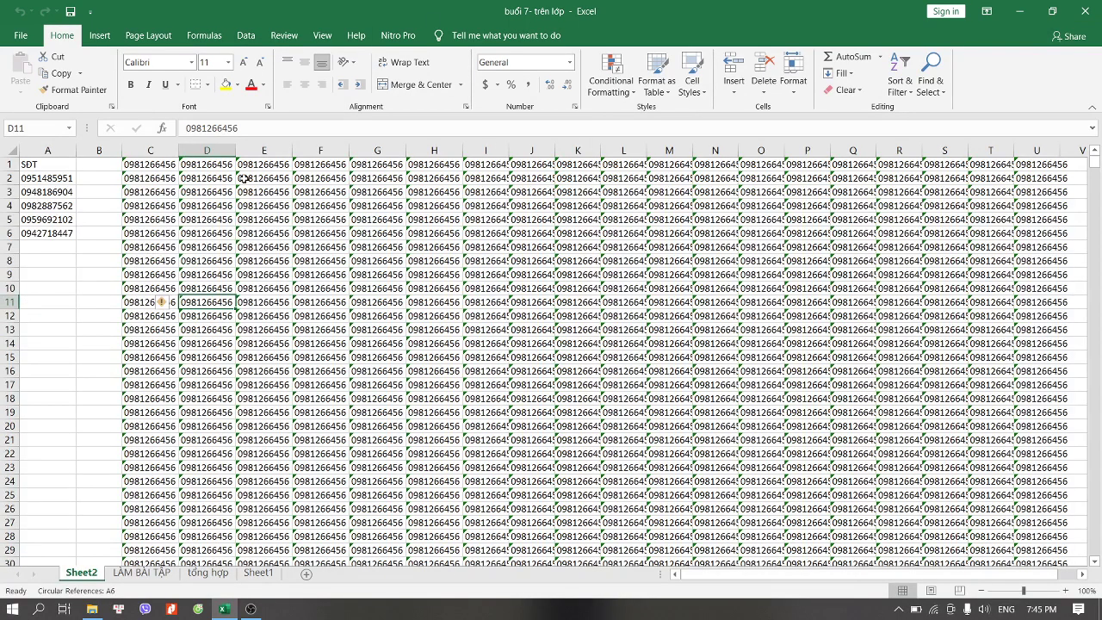
Step: Copy Sheet2's phone numbers F1:F1000 into column J of LÀM BÀI TẬP starting at J1002
left_click(298, 165)
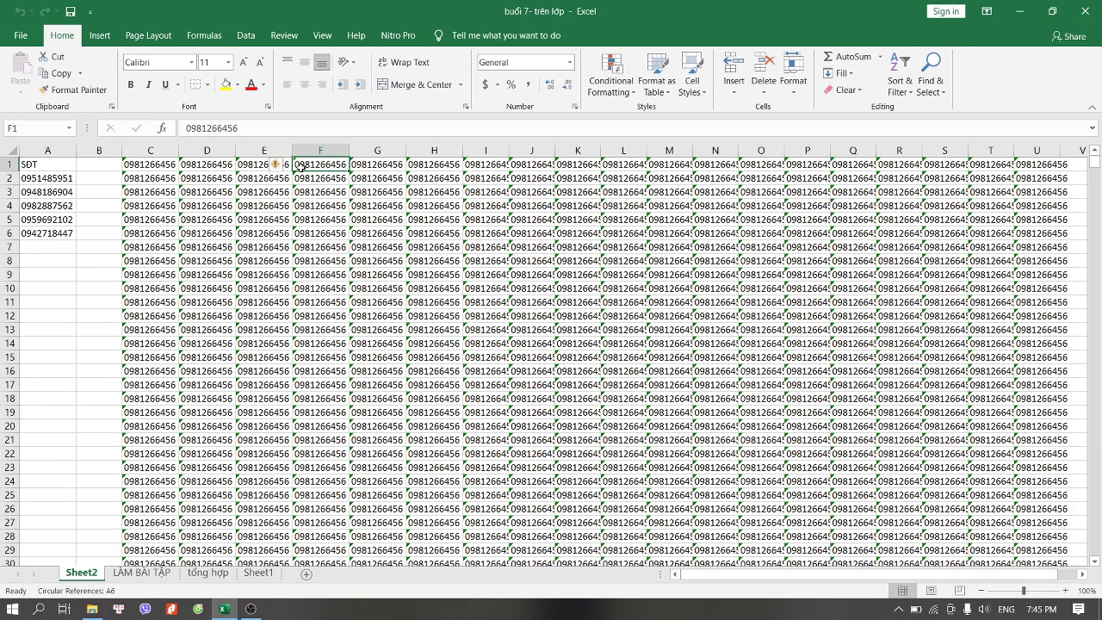
key("ctrl+shift+Down")
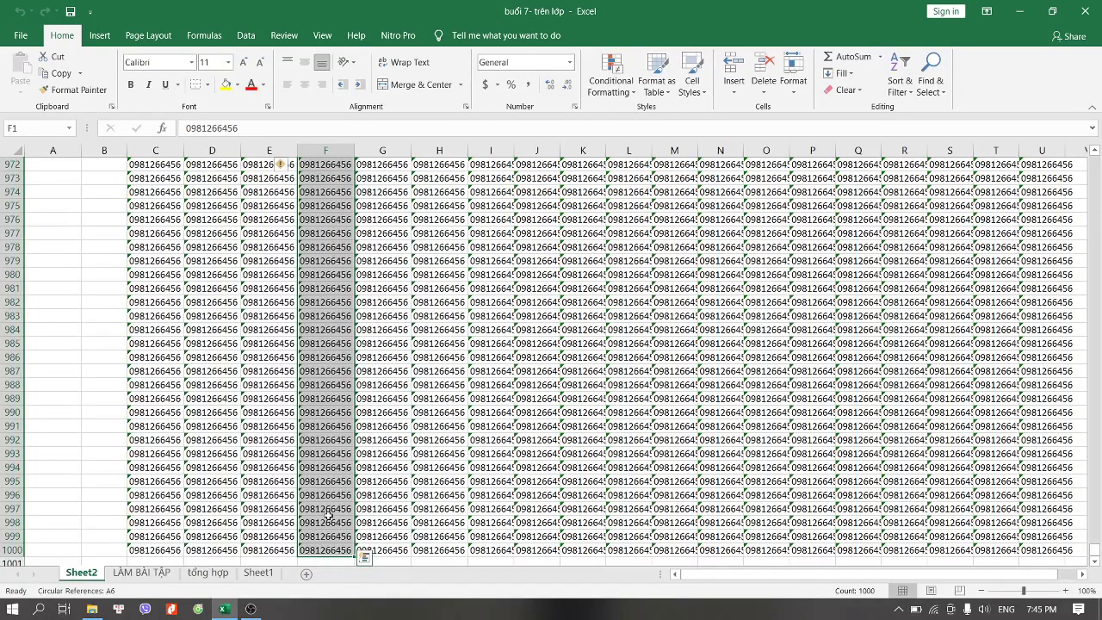
key("ctrl+c")
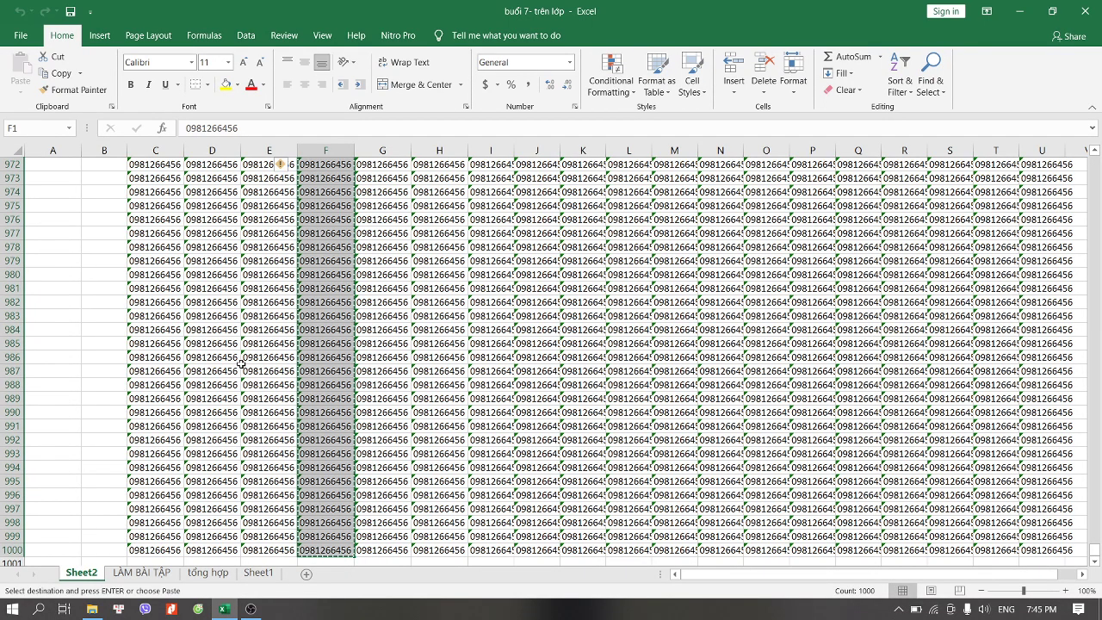
scroll(350, 515, "down", 2)
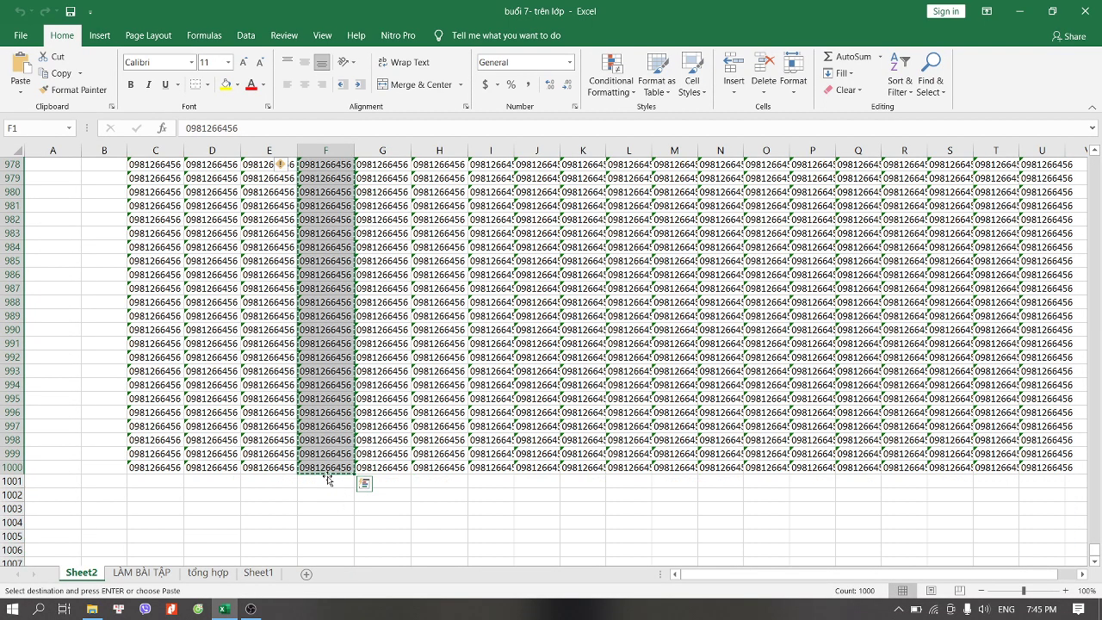
scroll(331, 483, "up", 1)
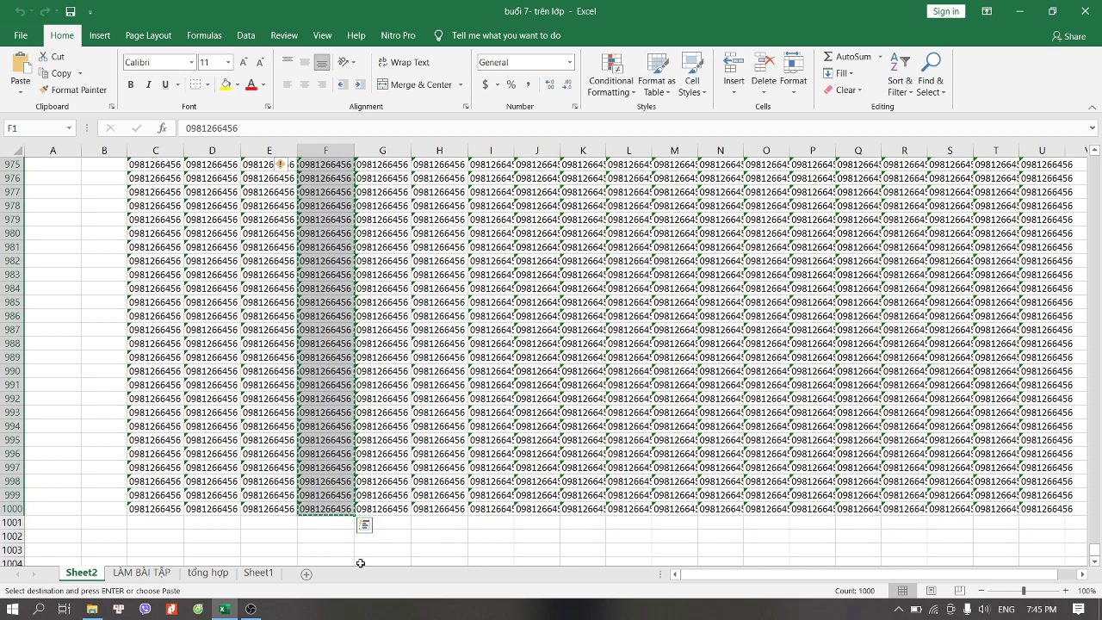
key("ctrl+Page_Down")
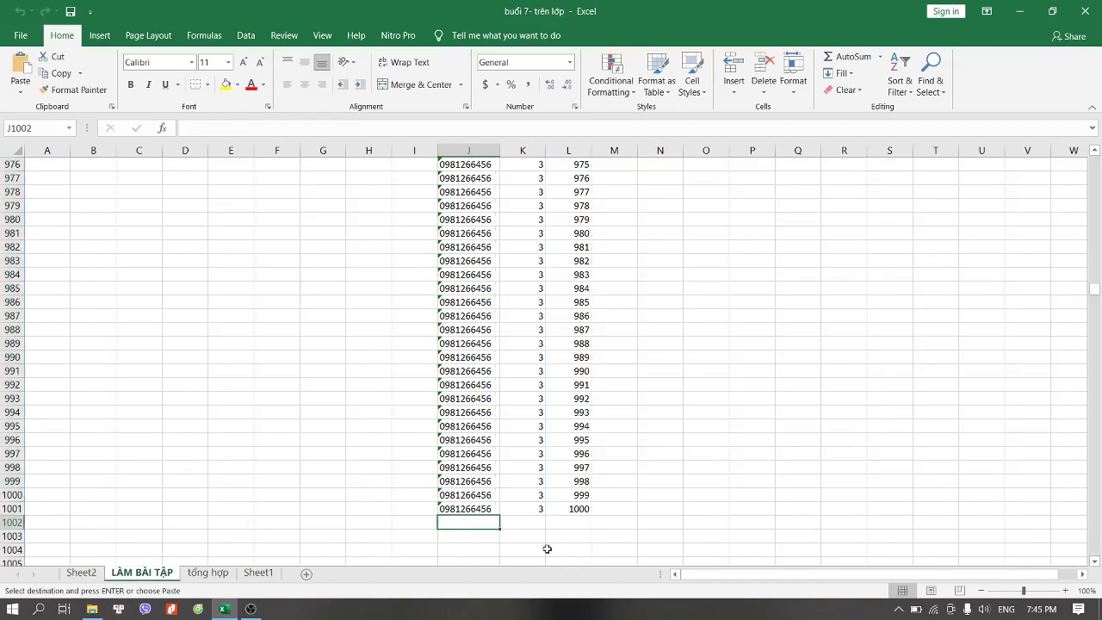
key("ctrl+v")
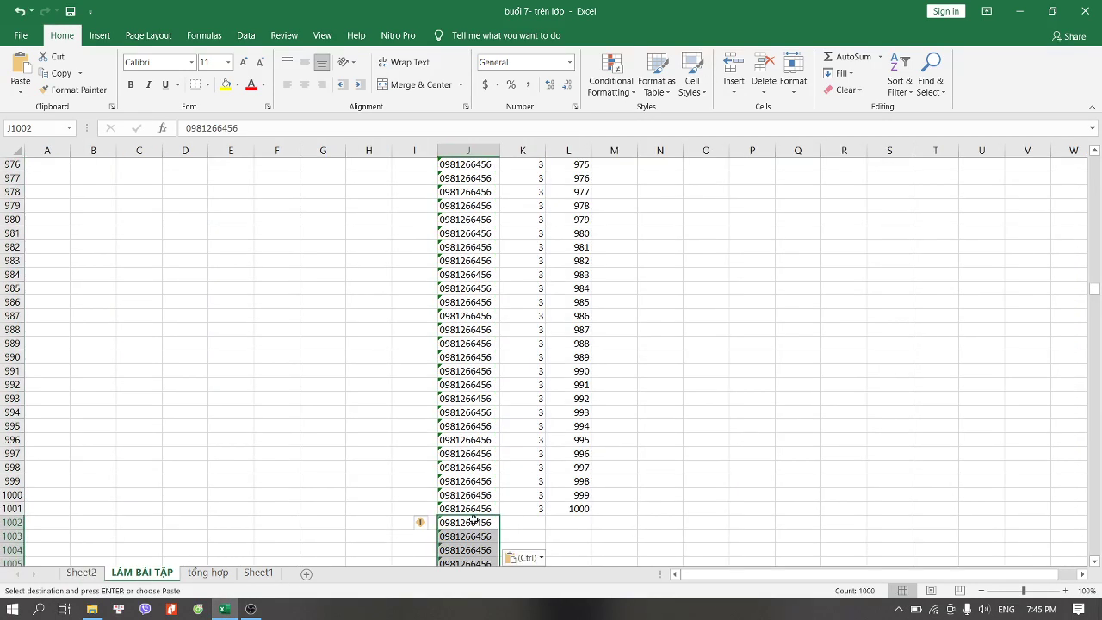
Step: Enter batch number 4 in K1002 and fill it down beside the pasted numbers
left_click(521, 521)
type("4")
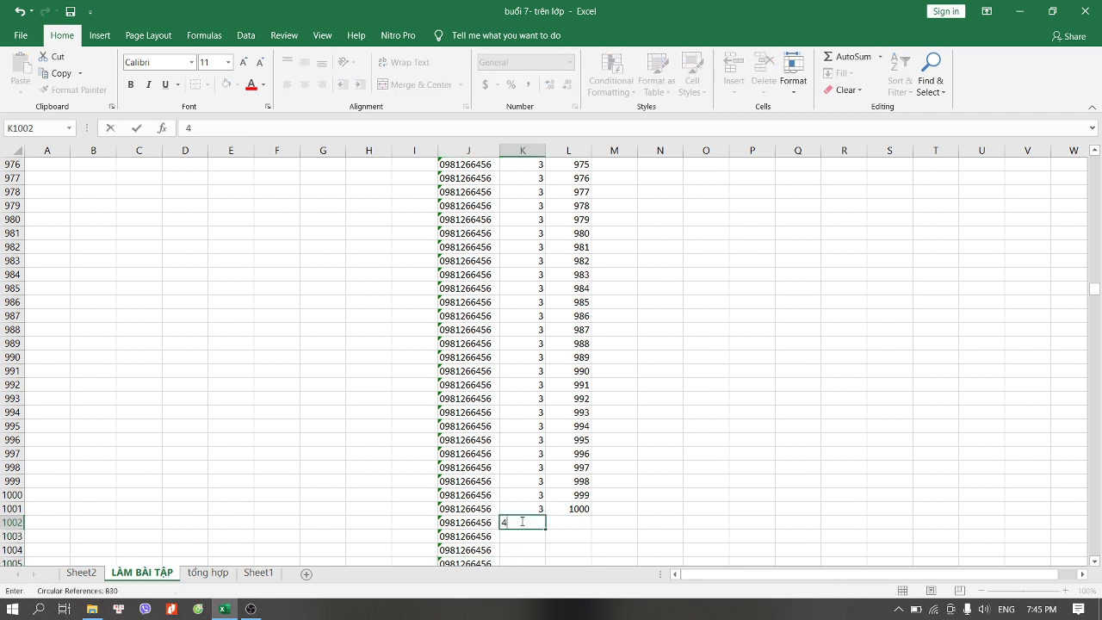
key("Return")
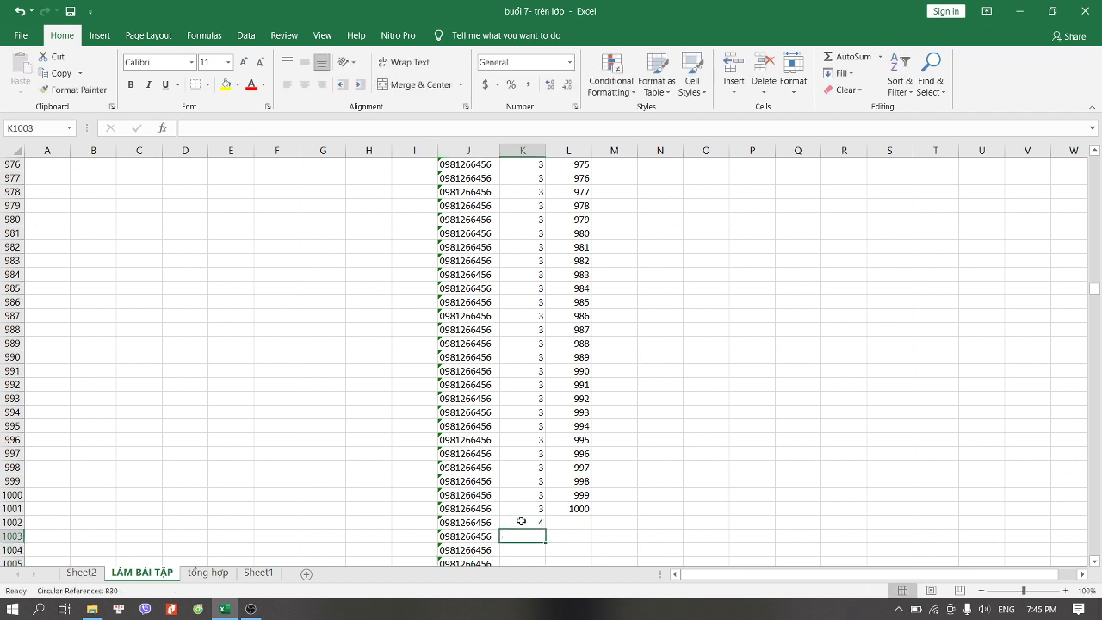
left_click(527, 522)
double_click(545, 529)
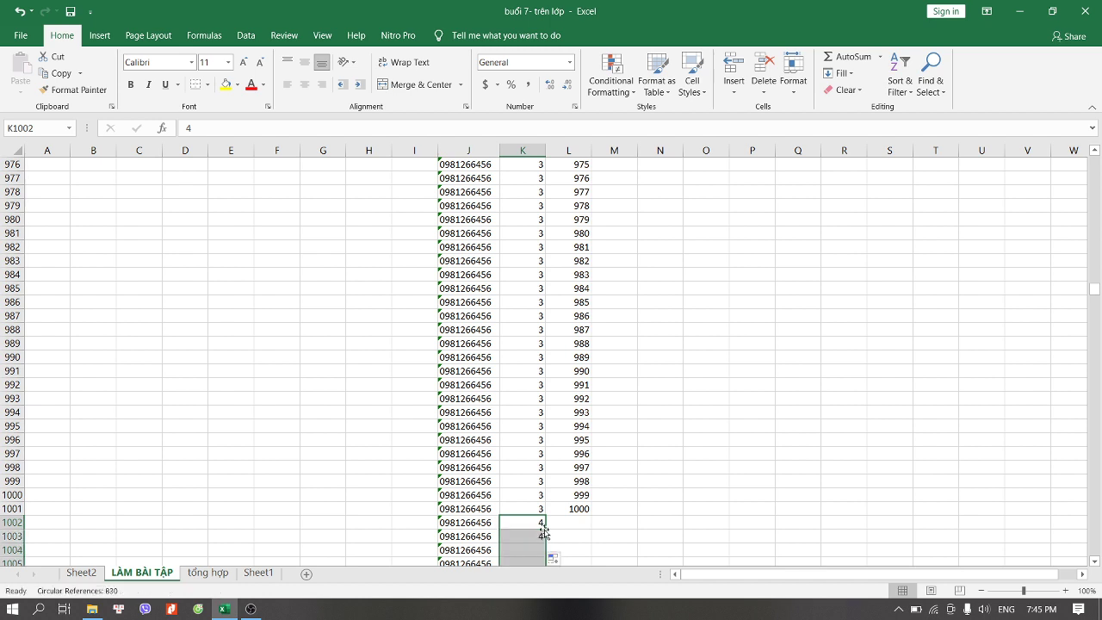
Step: Number the new rows 1–1000 in column L, starting from a 1, 2, 3 series at L1002
left_click(573, 524)
type("1")
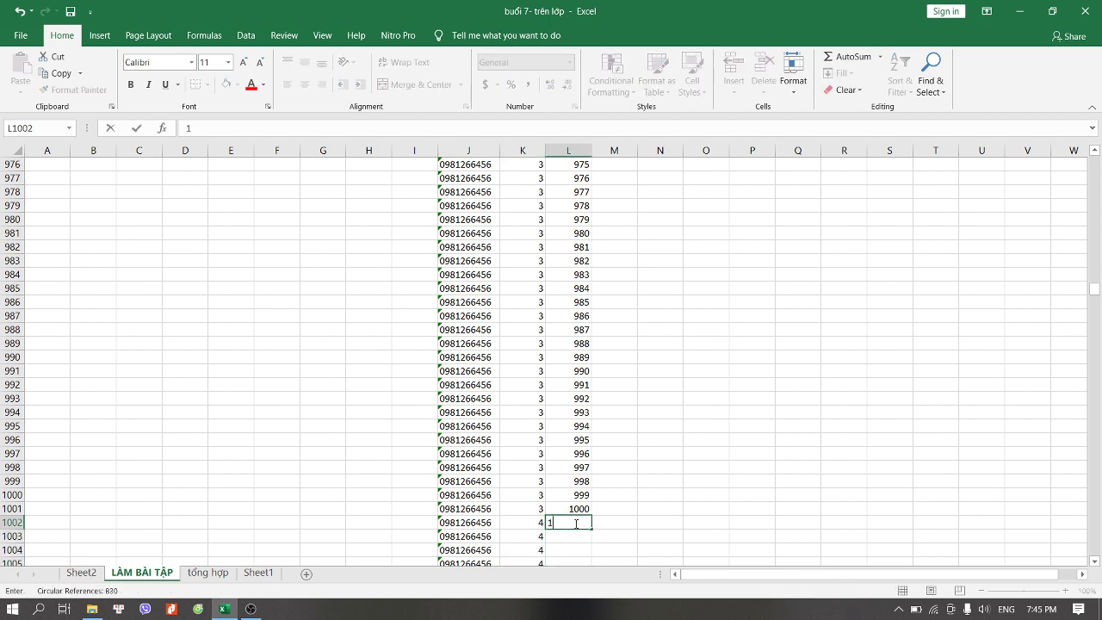
key("Return")
type("2")
key("Return")
type("3")
key("Return")
scroll(571, 521, "down", 1)
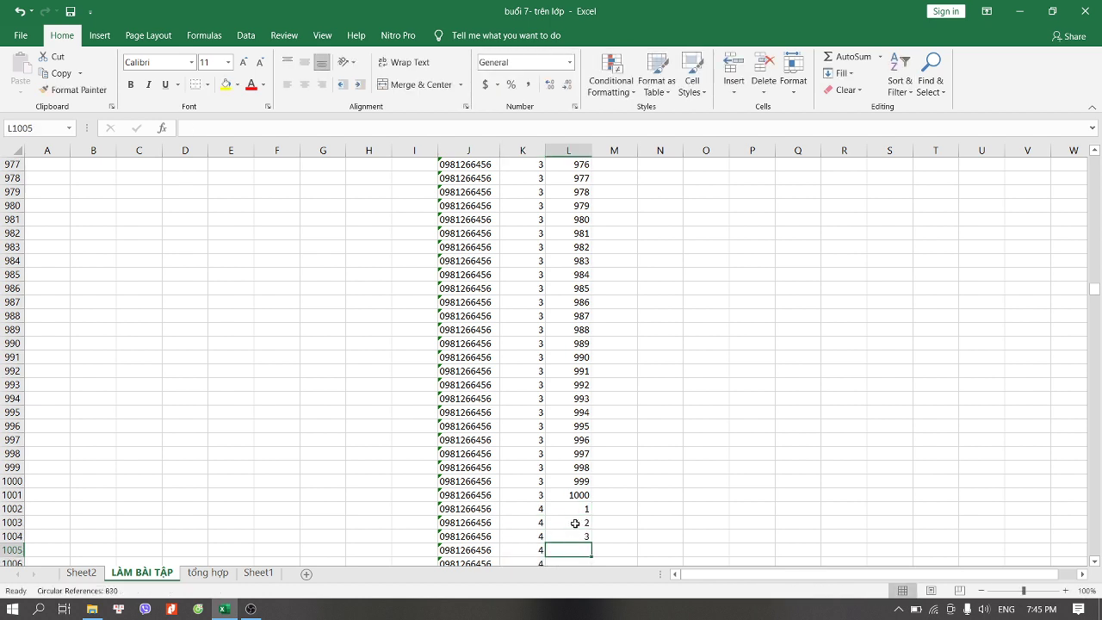
left_click(570, 510)
left_click_drag(571, 510, 573, 536)
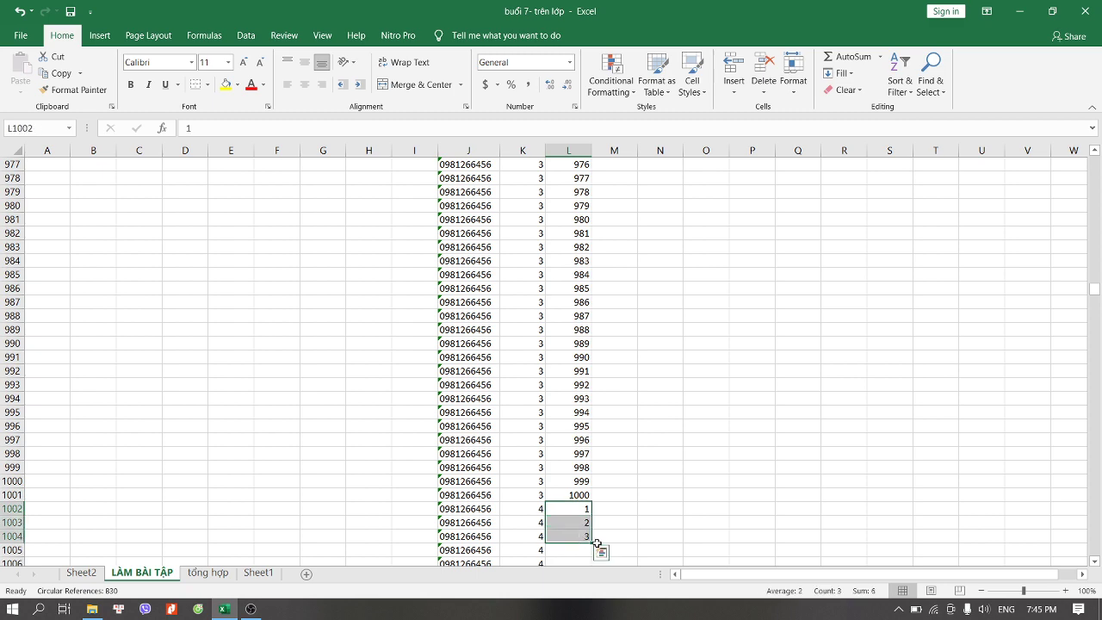
double_click(593, 540)
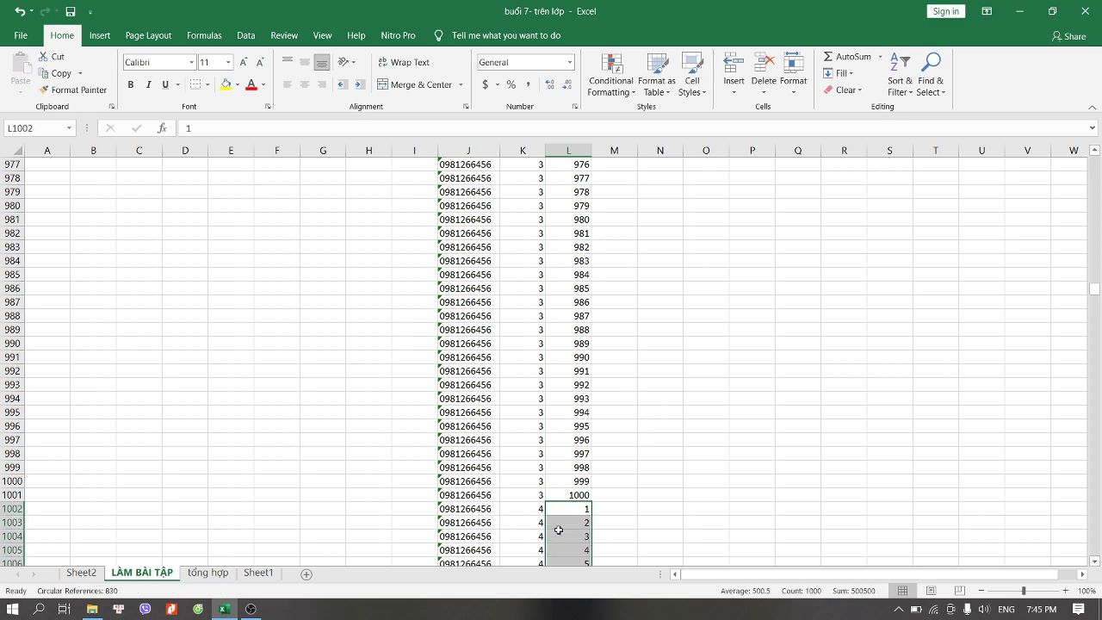
Step: Check that the batch 4 block ends at row 2001, then return to Sheet2
scroll(558, 524, "down", 4)
scroll(558, 525, "down", 7)
scroll(558, 524, "up", 3)
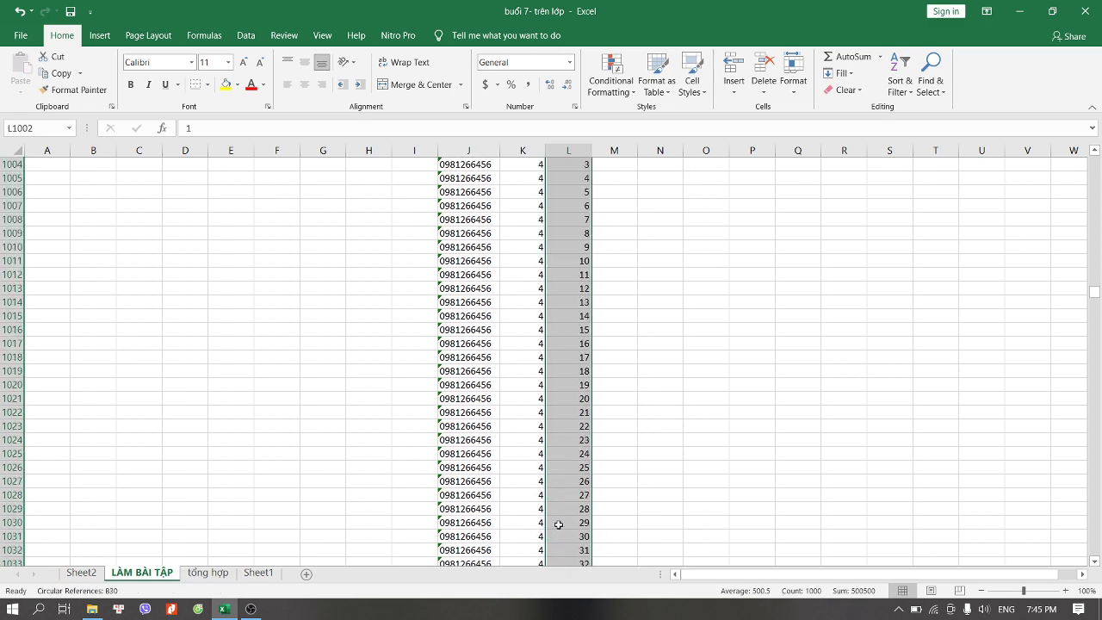
scroll(457, 375, "down", 5)
scroll(484, 379, "down", 3)
scroll(484, 379, "down", 10)
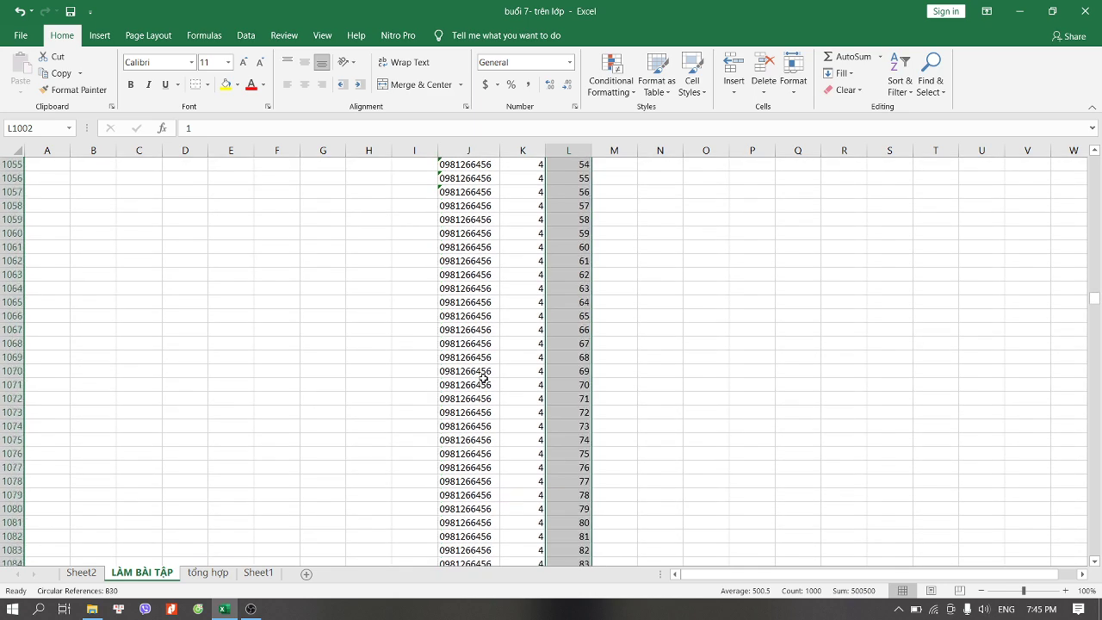
scroll(484, 379, "down", 10)
scroll(484, 379, "down", 6)
scroll(484, 379, "down", 4)
scroll(484, 379, "down", 4)
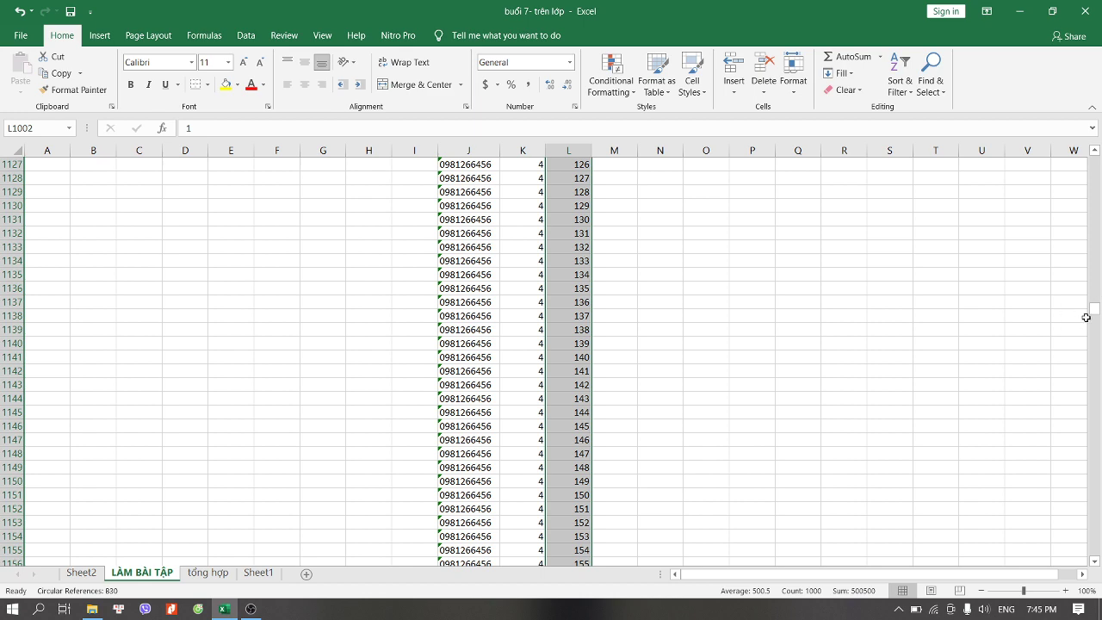
mouse_move(1096, 310)
left_mouse_down()
mouse_move(1100, 459)
mouse_move(1094, 417)
left_mouse_up()
scroll(603, 478, "down", 2)
scroll(463, 472, "down", 4)
left_click(464, 470)
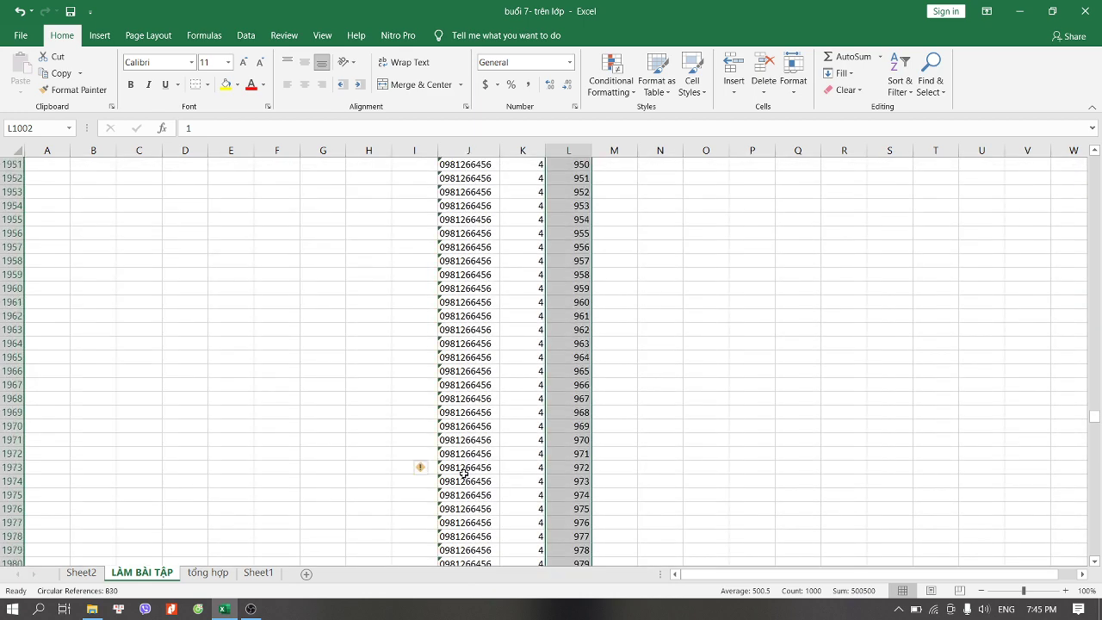
key("ctrl+shift+Down")
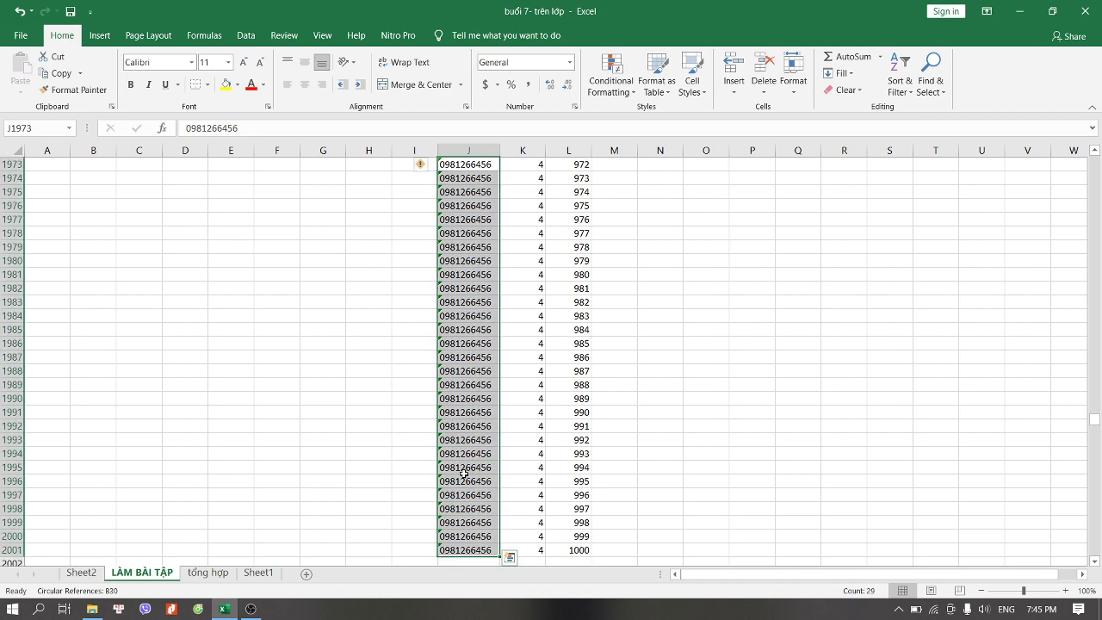
left_click(465, 480)
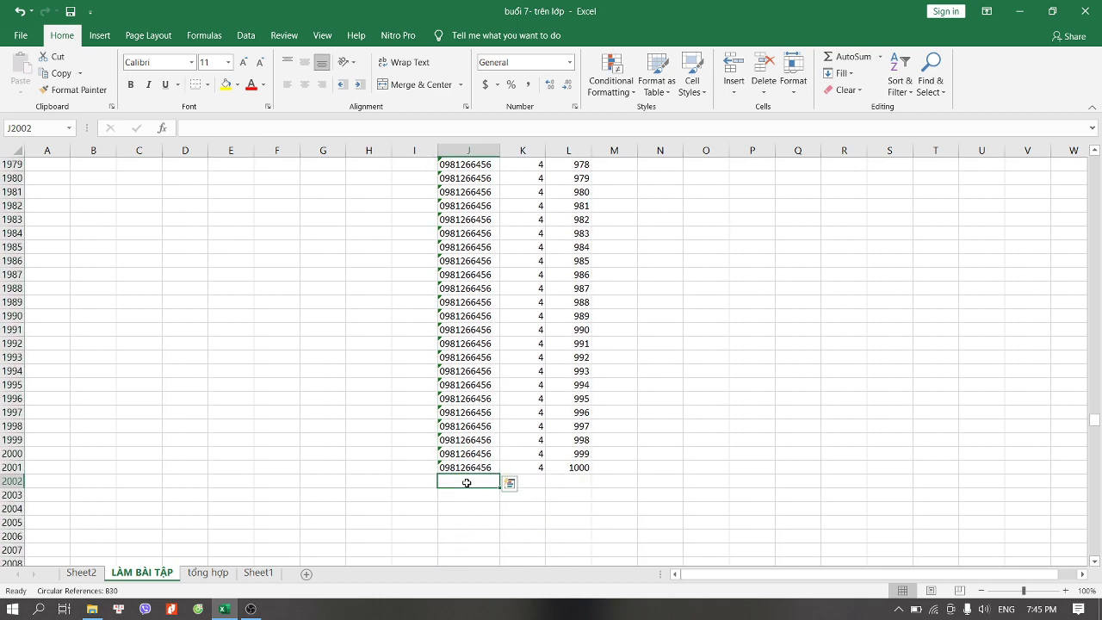
left_click(82, 573)
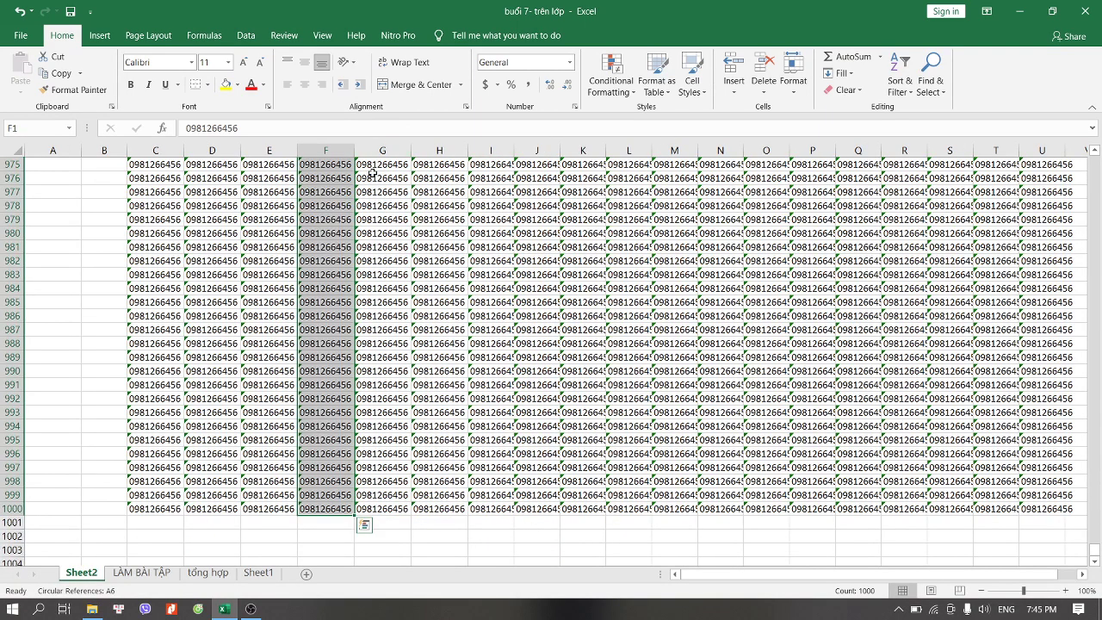
Step: Copy Sheet2's phone numbers G1:G1000 and paste them at J2002 on LÀM BÀI TẬP
left_click(373, 176)
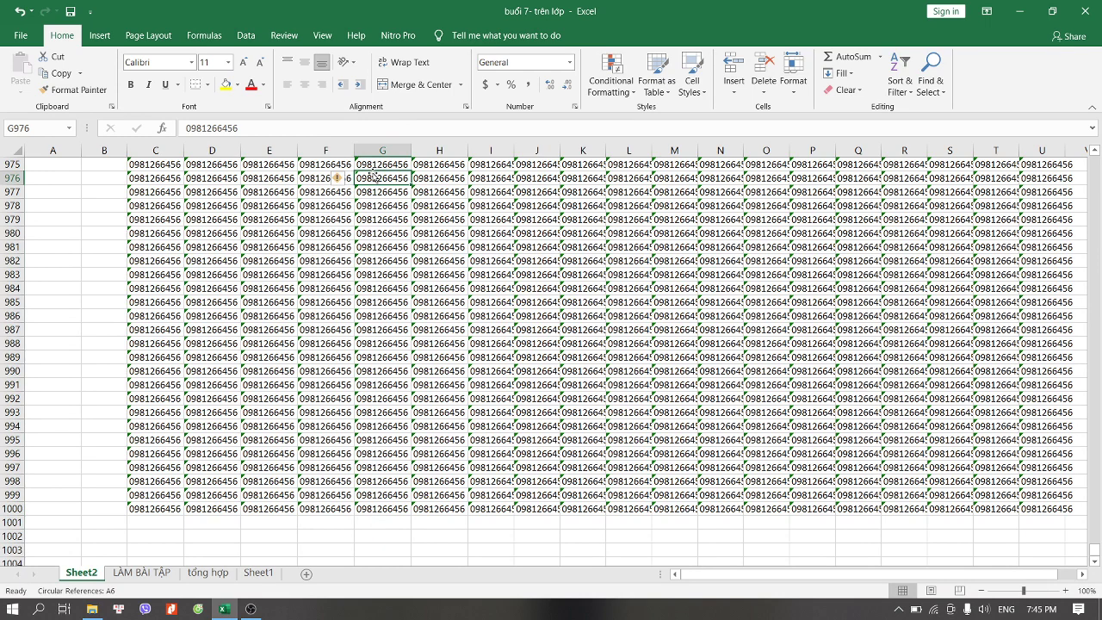
key("ctrl+shift+Up")
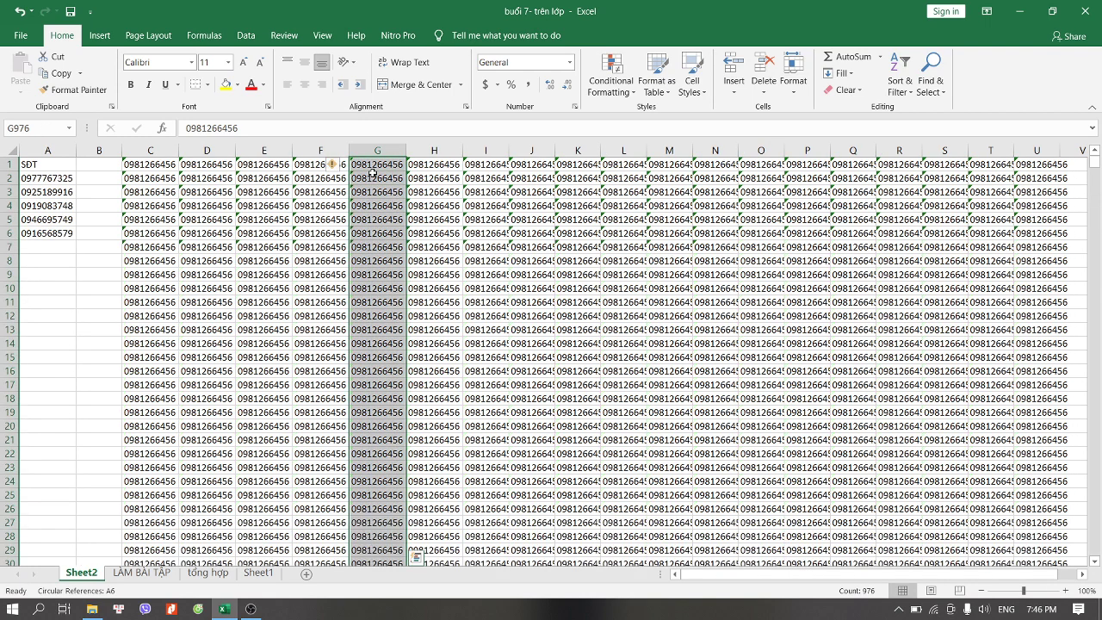
left_click(374, 165)
key("ctrl+shift+Down")
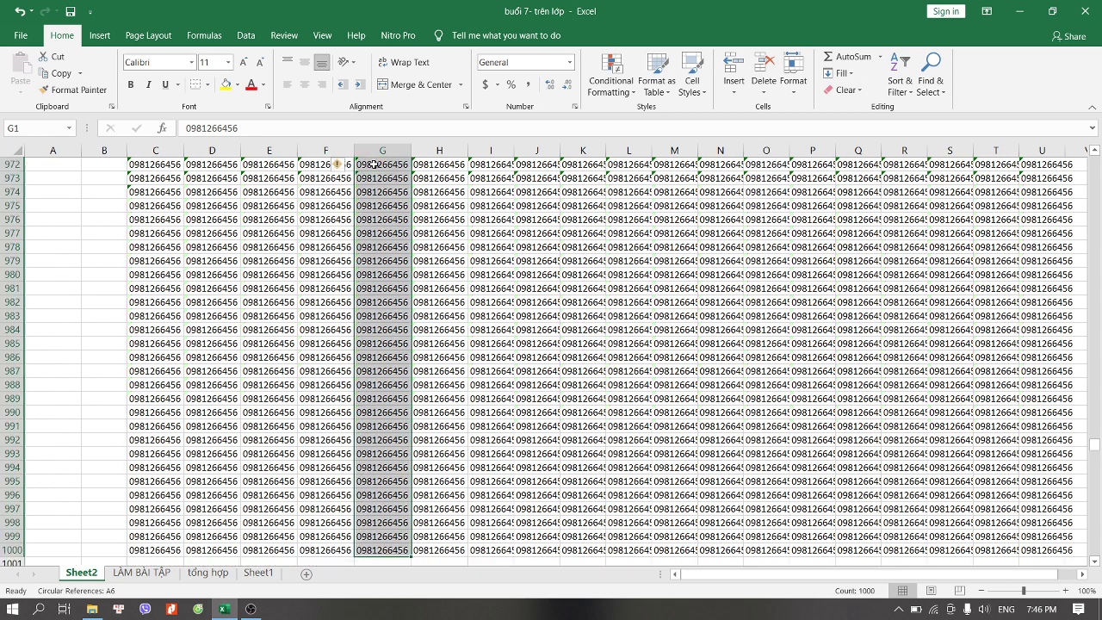
key("ctrl+c")
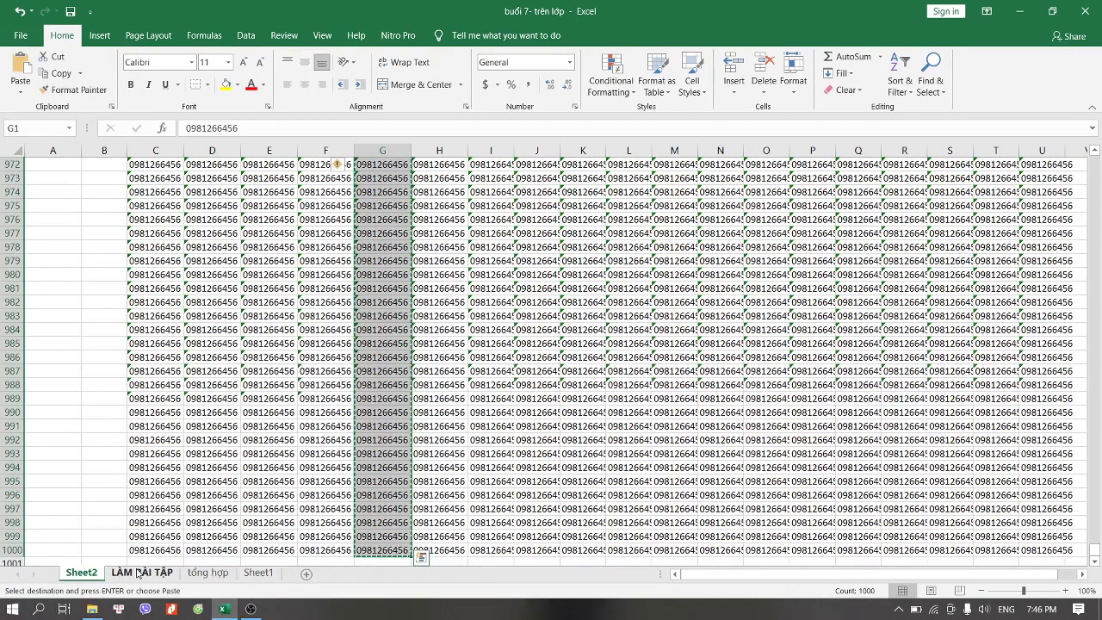
left_click(141, 572)
key("ctrl+v")
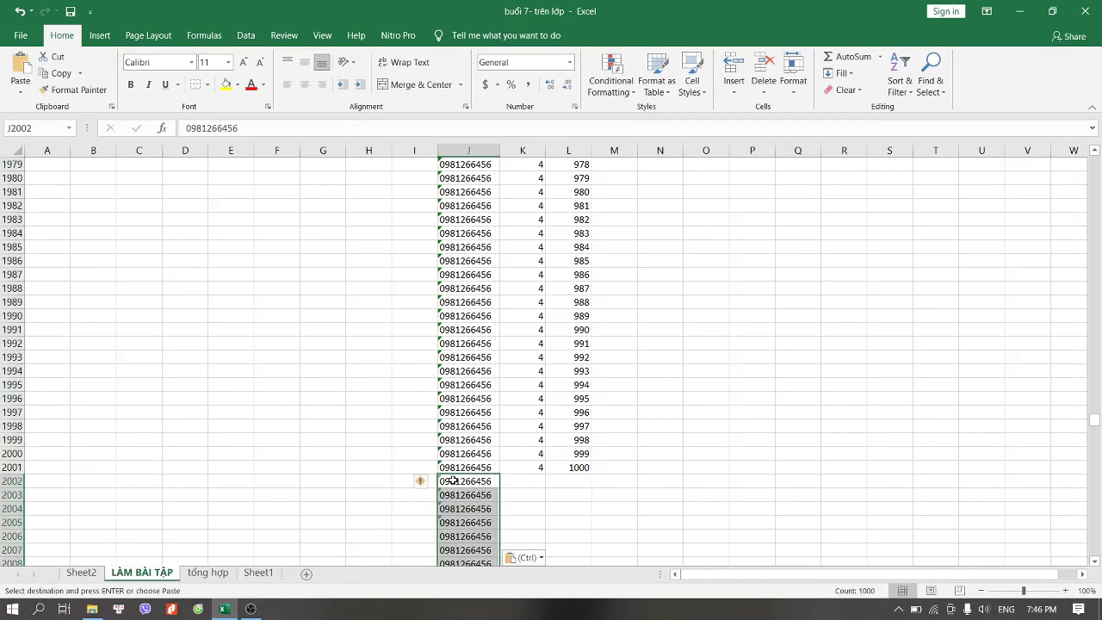
Step: Enter batch number 5 in K2002 and fill it down beside the new numbers
left_click(511, 480)
type("5")
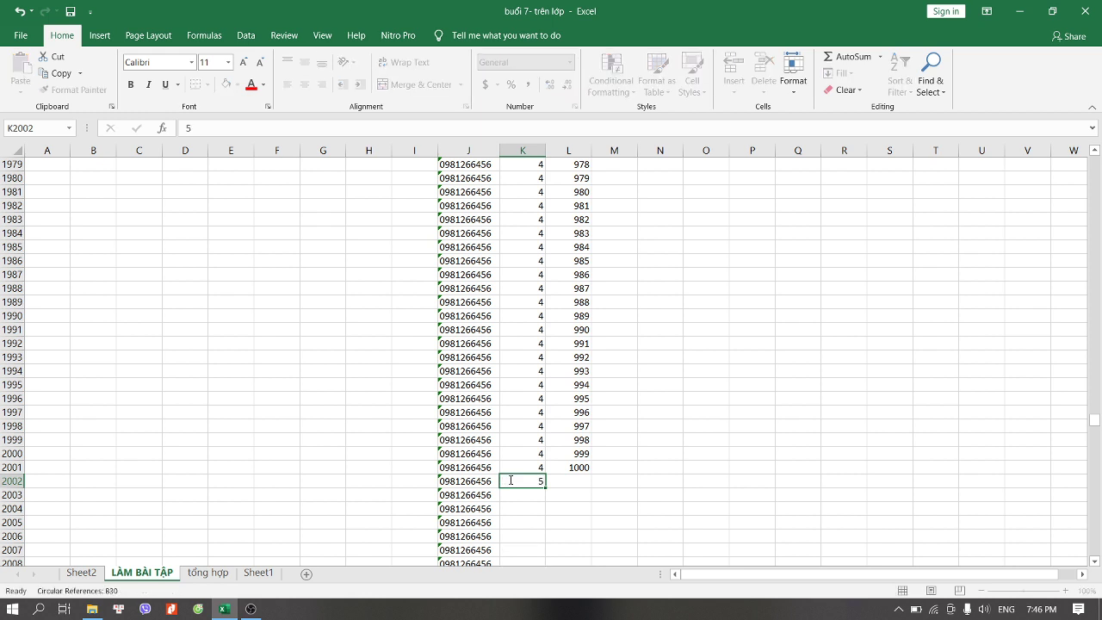
key("Return")
left_click(510, 479)
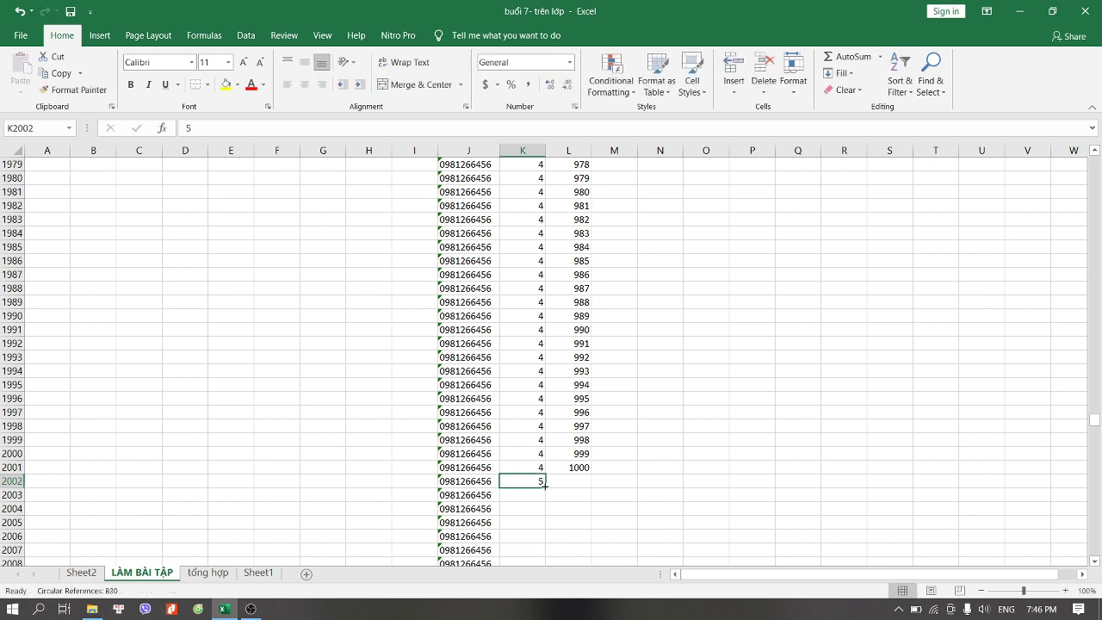
double_click(545, 486)
Step: Number the batch 5 rows 1–1000 in column L from a 1, 2, 3 series at L2002
left_click(554, 482)
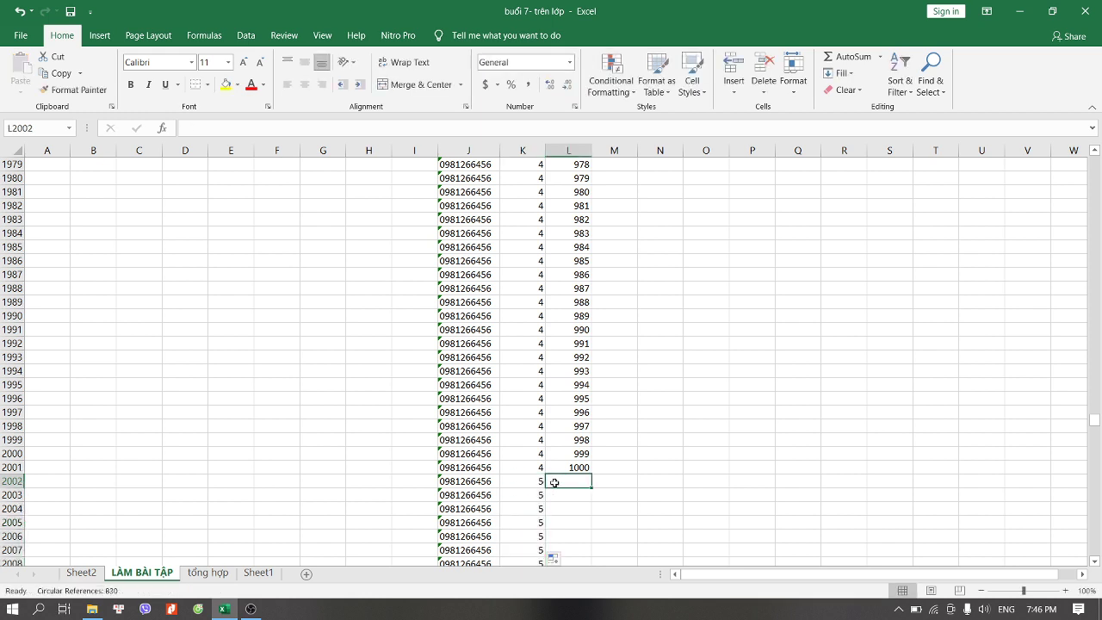
type("1")
key("Return")
type("2")
key("Return")
type("3")
key("Return")
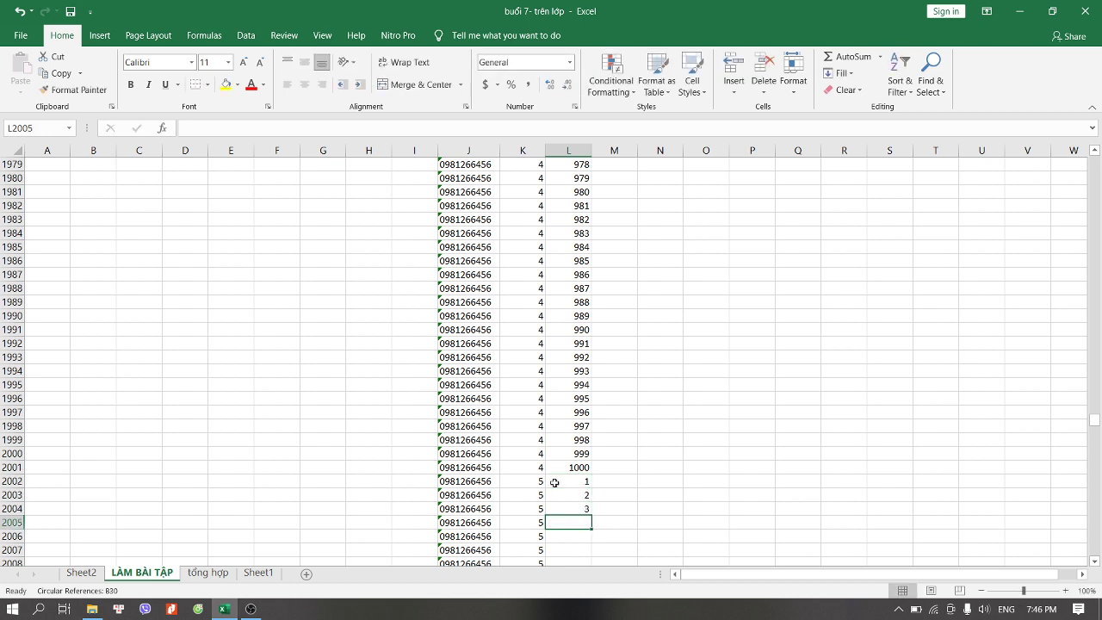
left_click(555, 482)
key("F2")
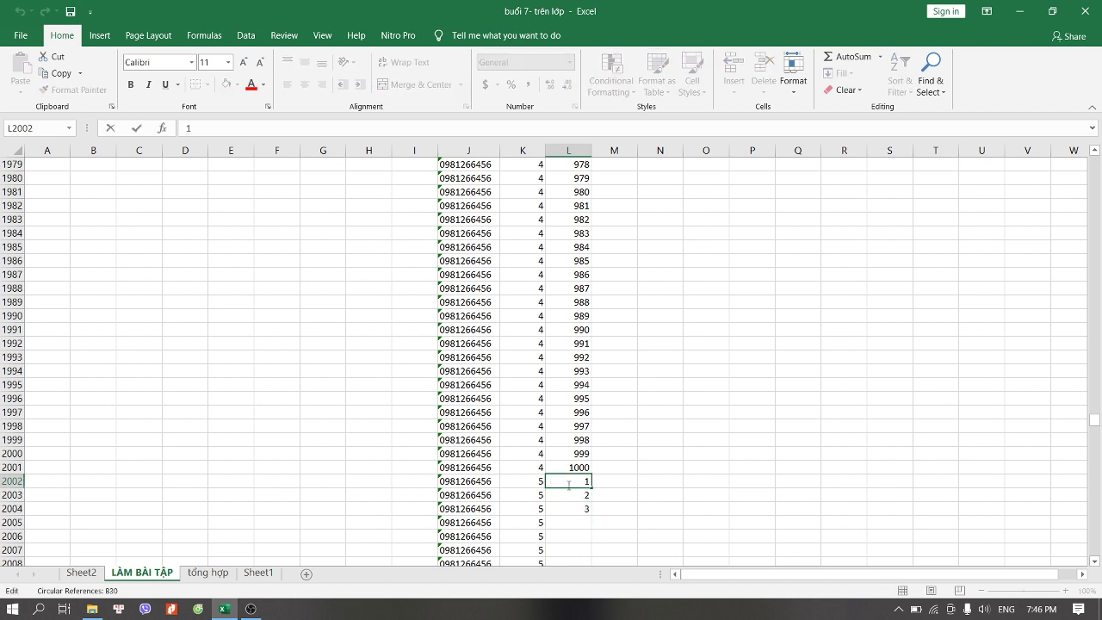
key("Escape")
left_click_drag(569, 485, 590, 512)
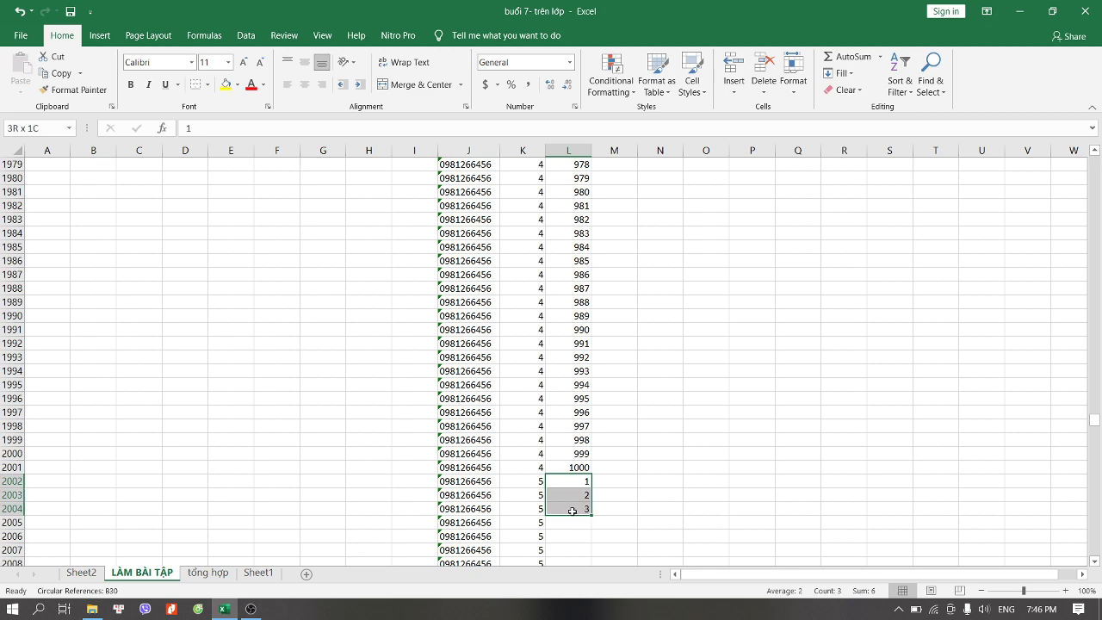
double_click(589, 511)
Step: Verify the pasted phone numbers end at row 3001
scroll(560, 509, "down", 3)
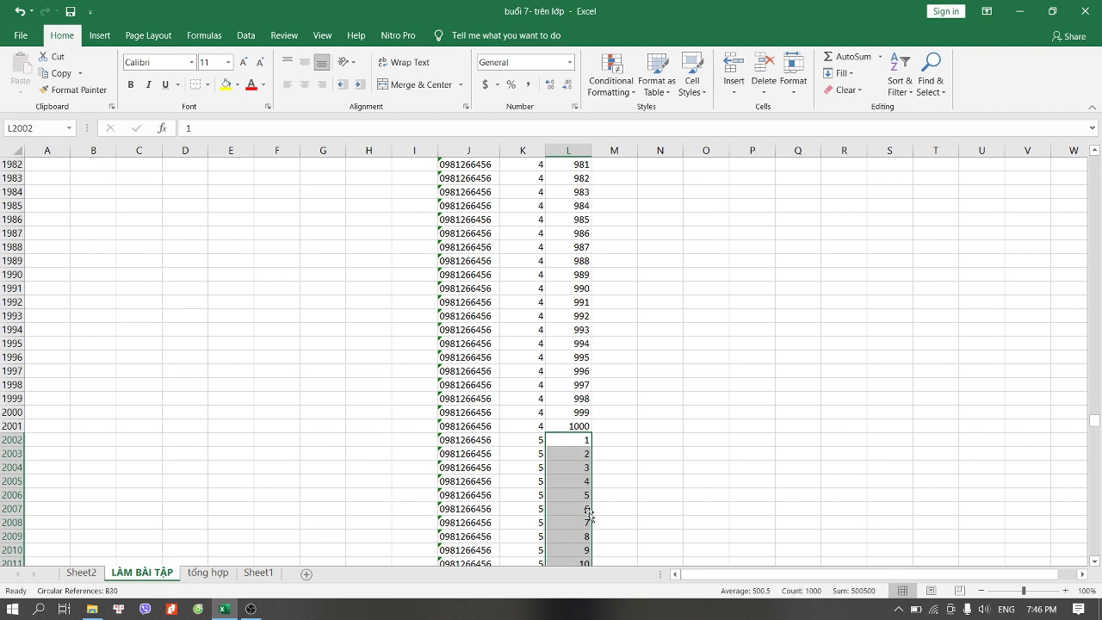
left_click(477, 509)
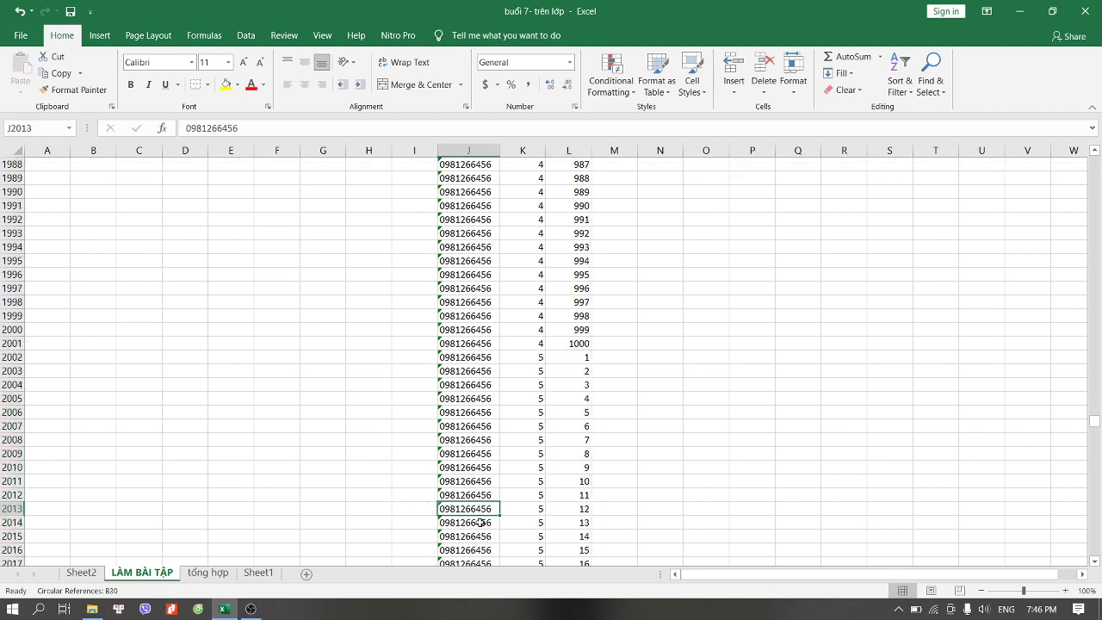
key("ctrl+shift+Down")
scroll(459, 541, "down", 2)
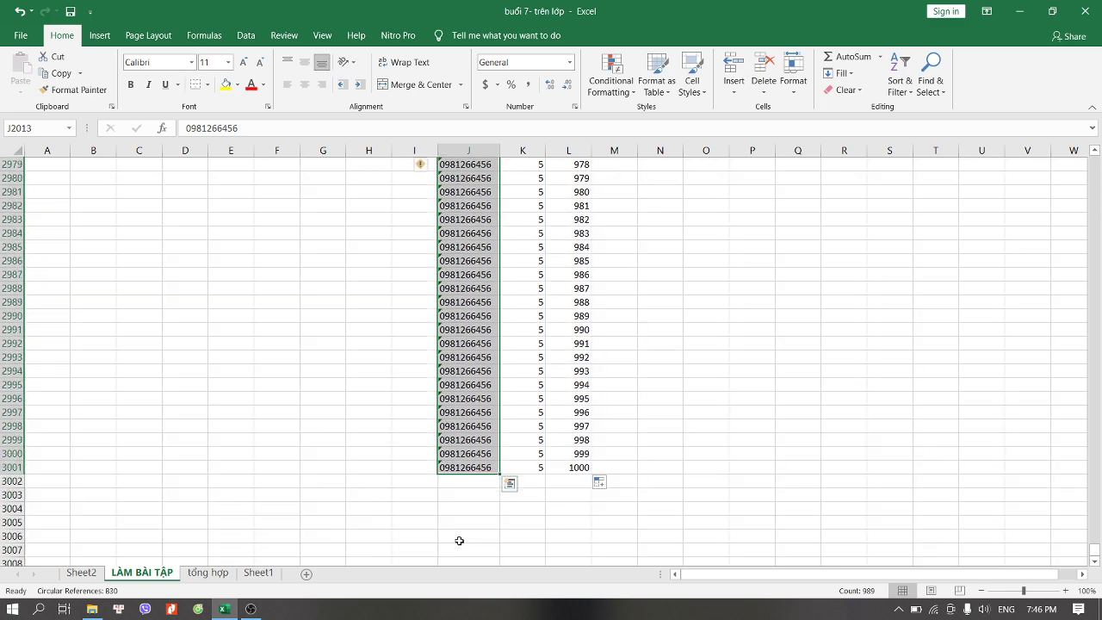
left_click(475, 478)
Step: Copy Sheet2's phone numbers H1:H1000 and paste them at J3002 on LÀM BÀI TẬP
left_click(82, 573)
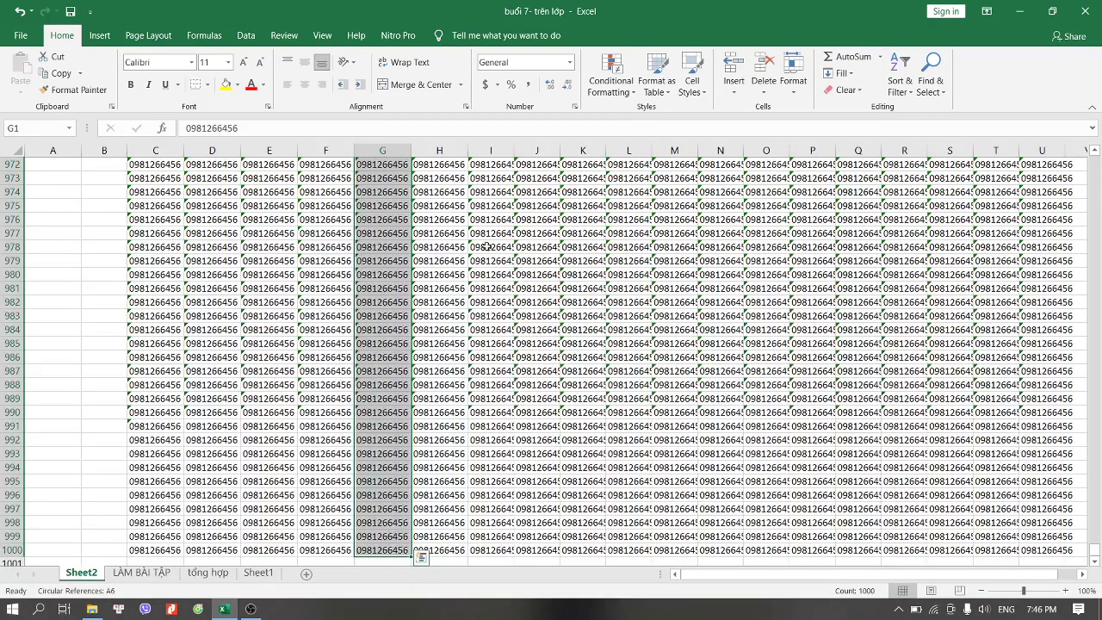
left_click(437, 167)
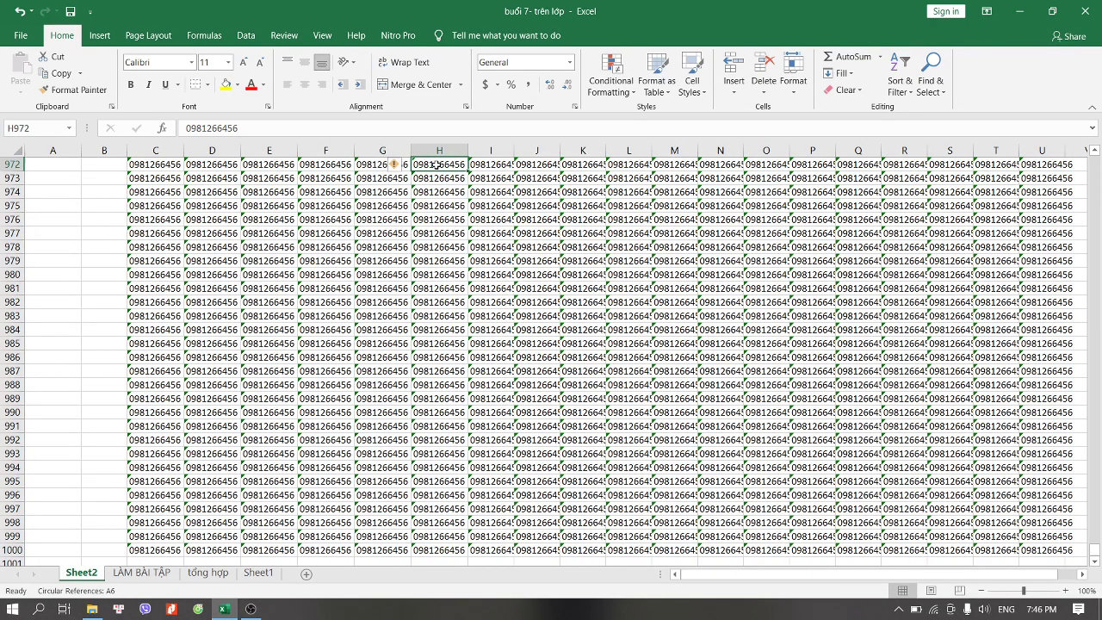
key("ctrl+shift+Up")
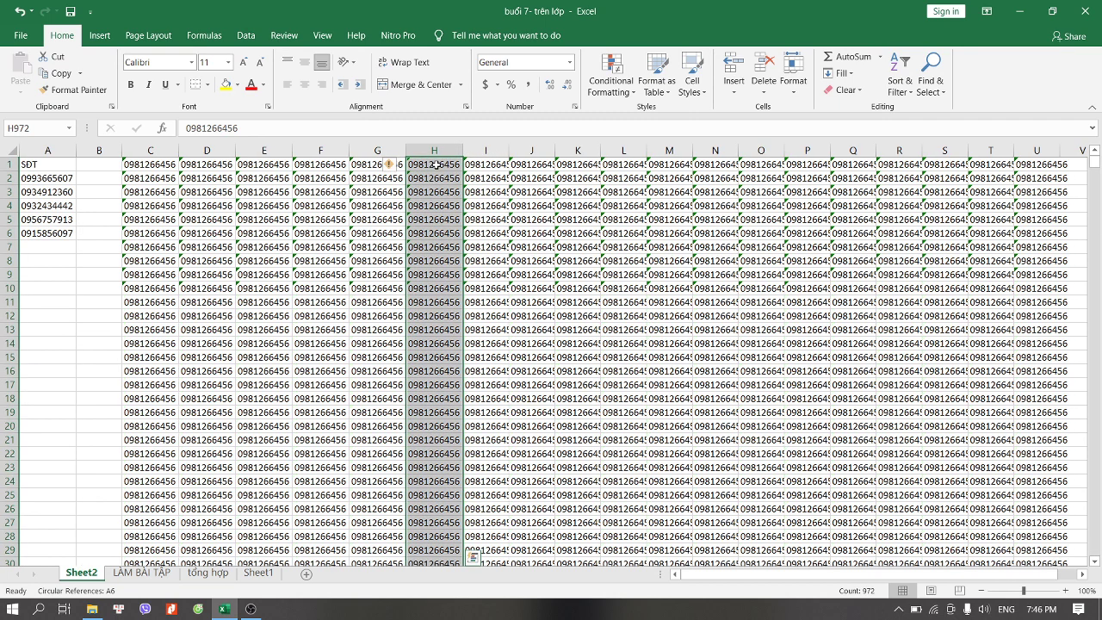
left_click(436, 165)
key("ctrl+shift+Down")
key("ctrl+c")
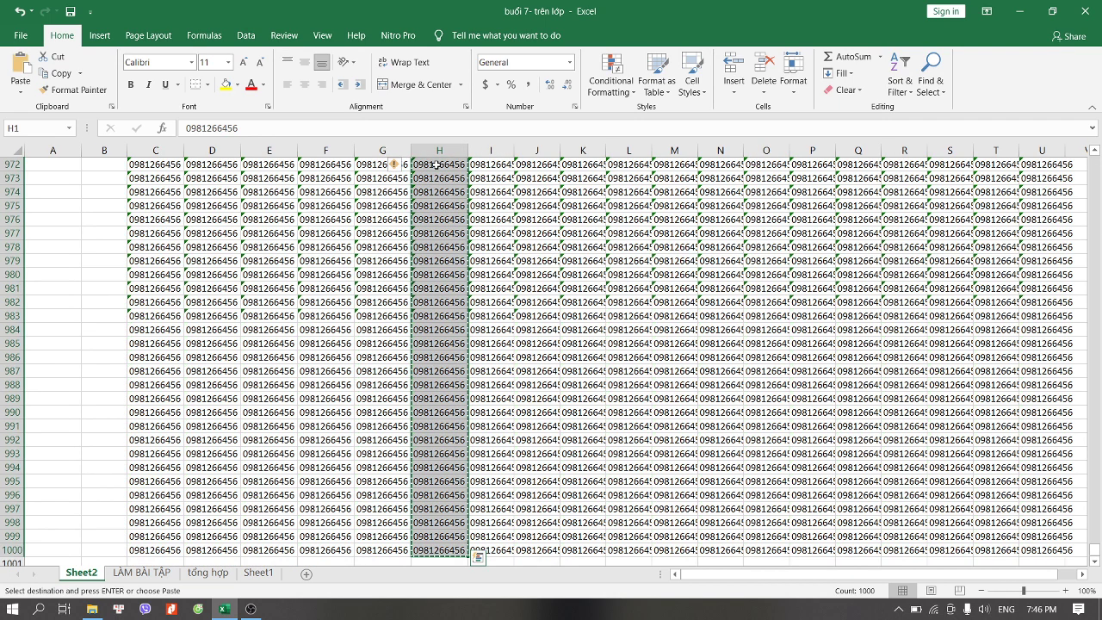
left_click(162, 572)
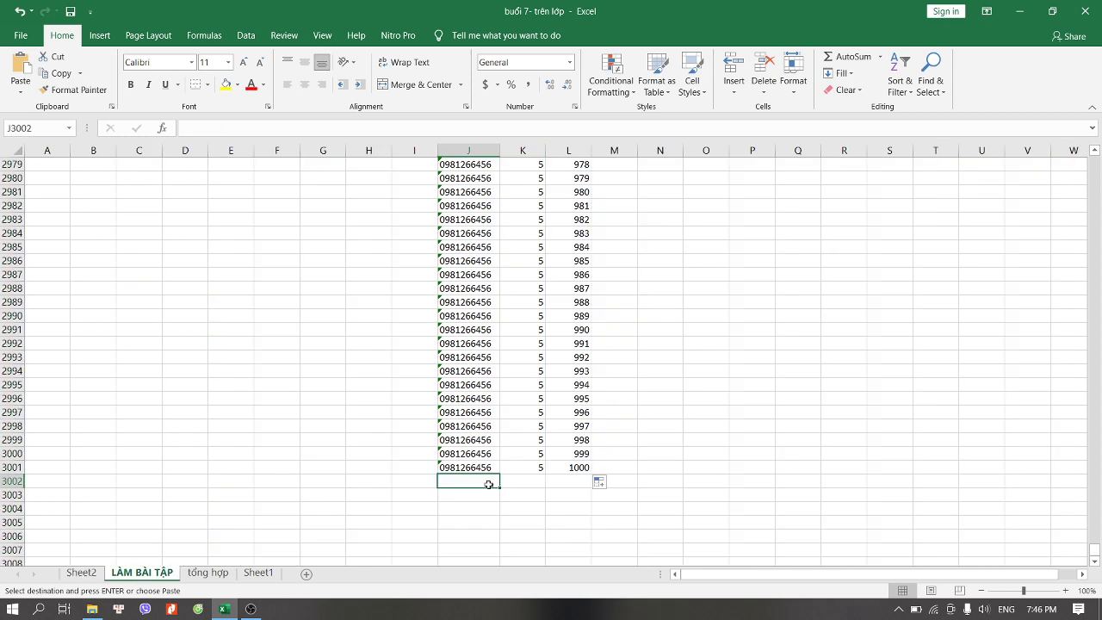
key("ctrl+v")
Step: Mark the new rows as batch 6 in column K, filled down from K3002
left_click(526, 485)
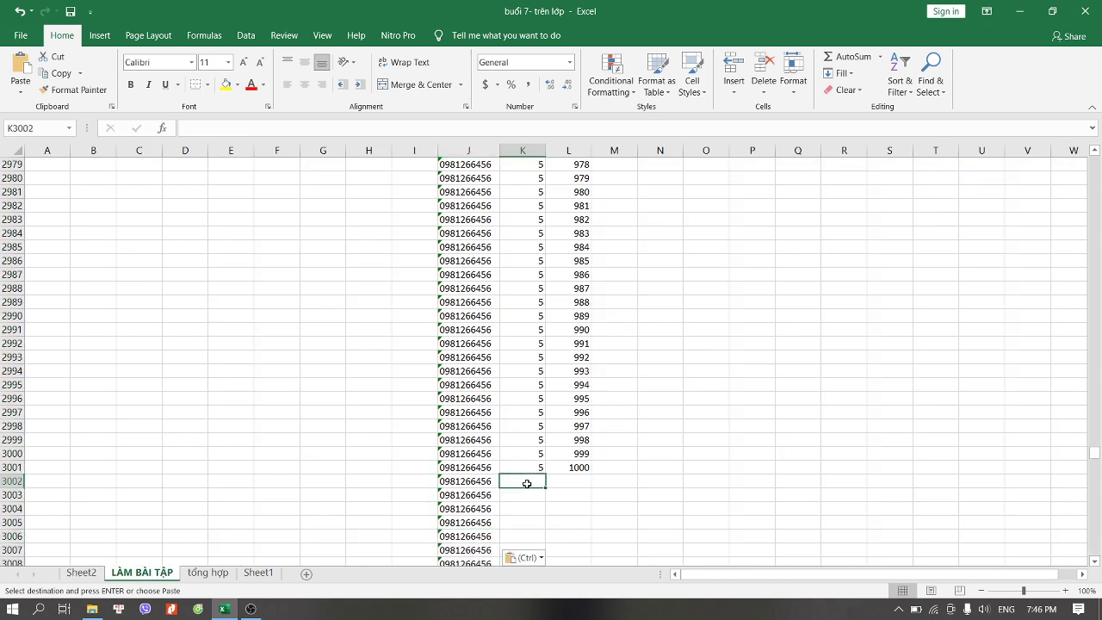
type("5")
key("Return")
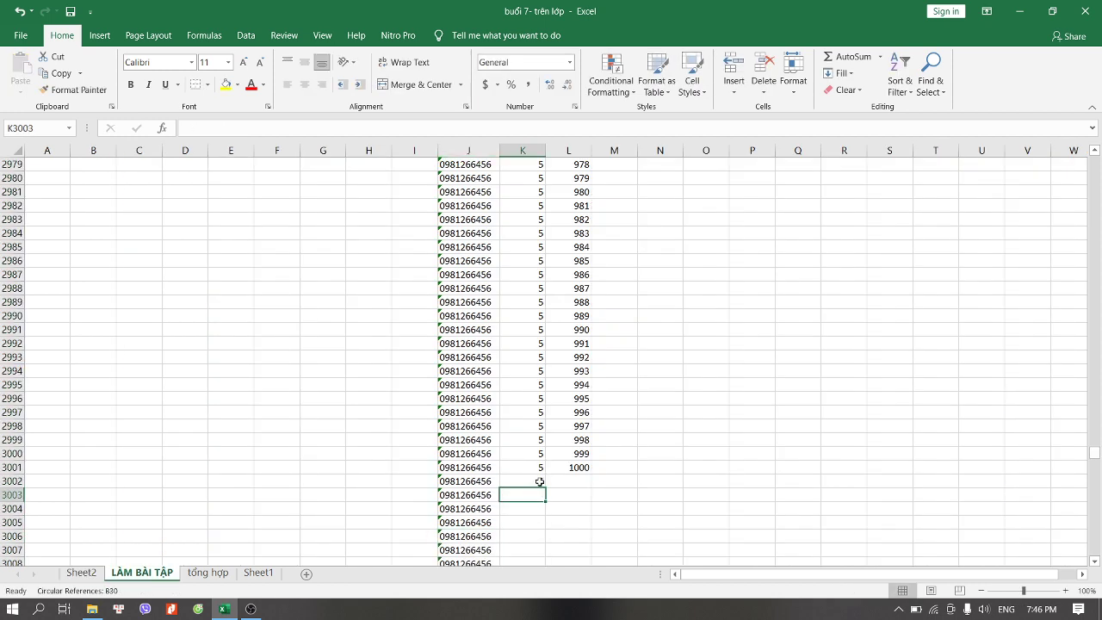
left_click(540, 483)
double_click(546, 487)
Step: Number the batch 6 rows 1–1000 in column L starting at L3002
left_click(577, 482)
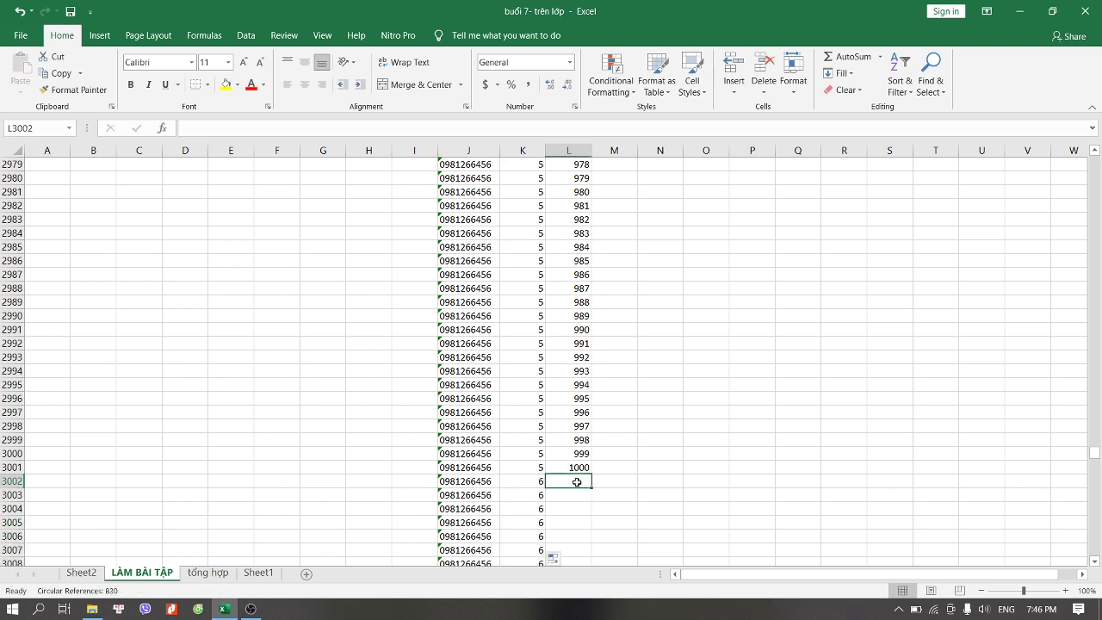
type("1")
key("Return")
type("2")
key("Return")
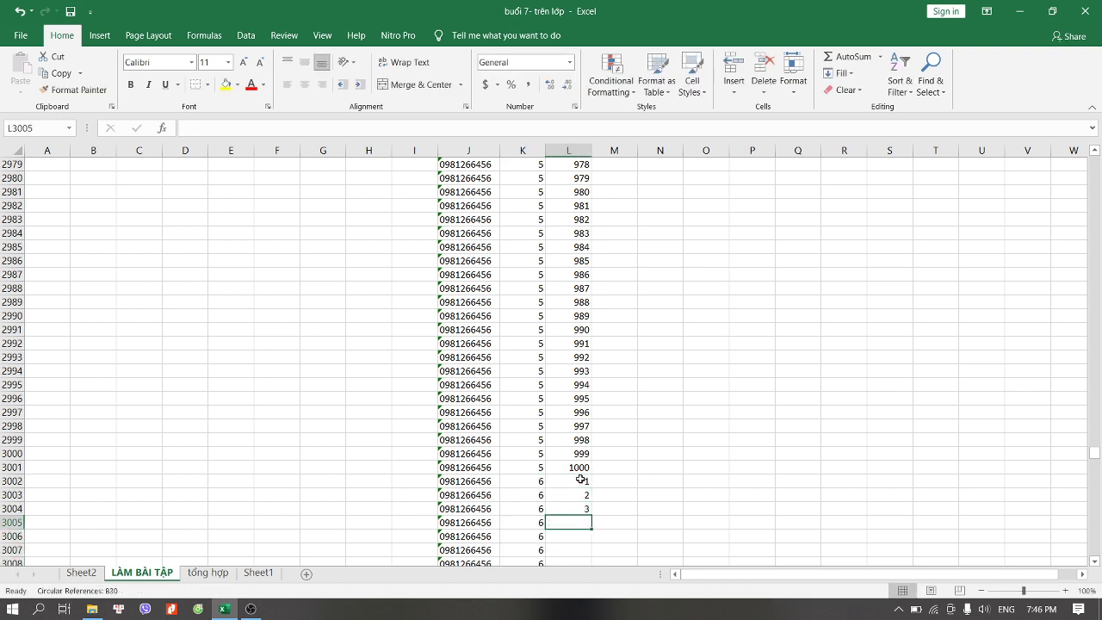
left_click_drag(577, 483, 588, 506)
double_click(587, 506)
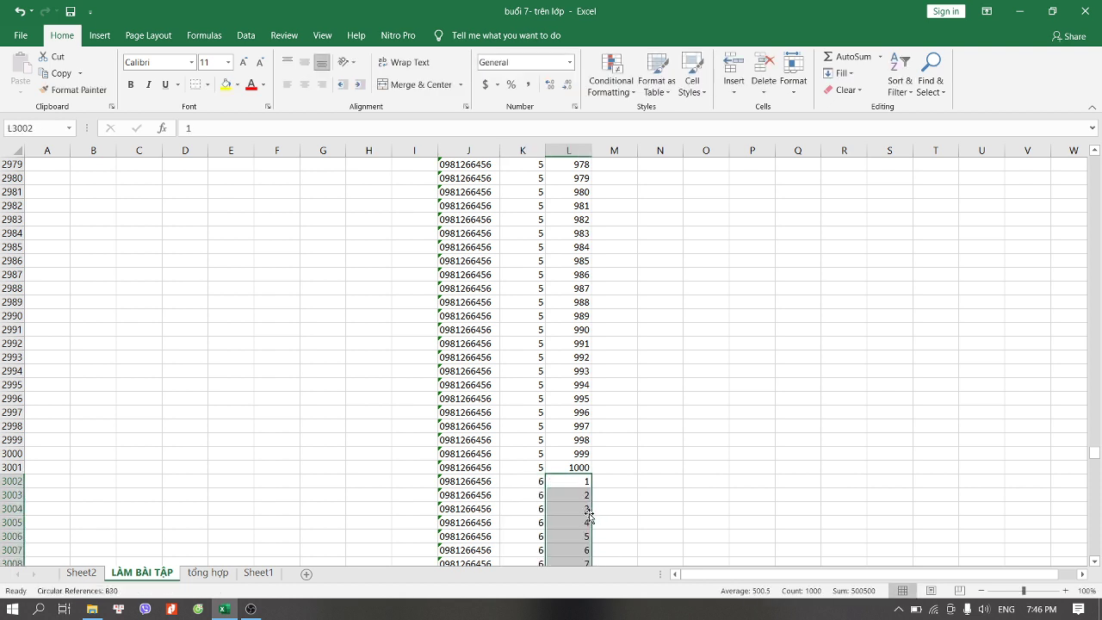
Step: Verify the pasted phone numbers end at row 4001
scroll(508, 556, "down", 3)
left_click(469, 550)
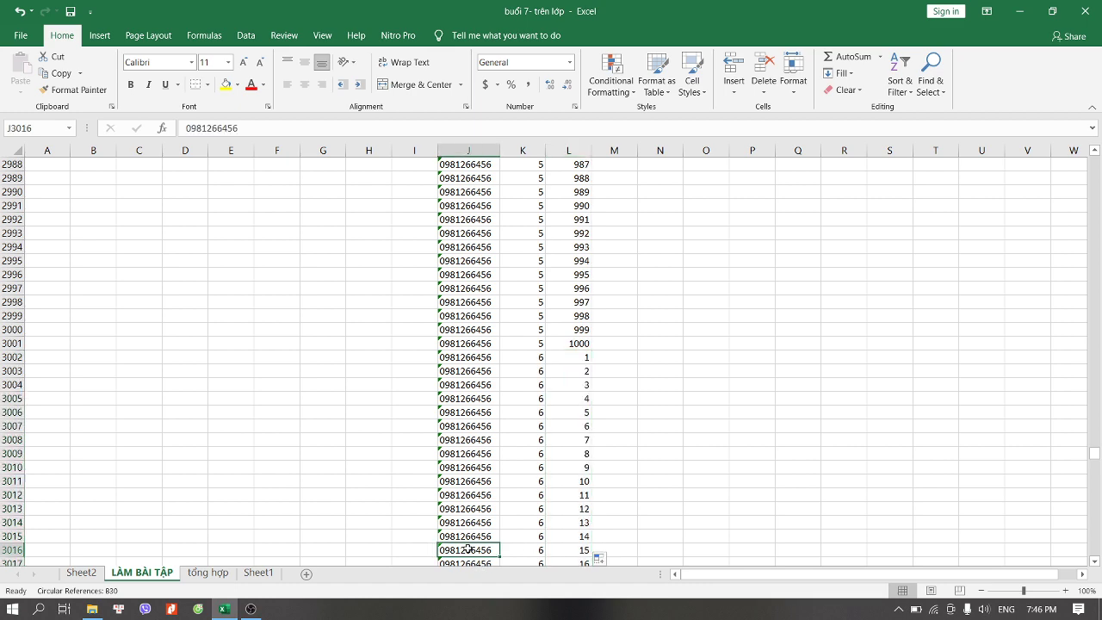
key("ctrl+shift+Down")
scroll(467, 548, "down", 1)
left_click(465, 522)
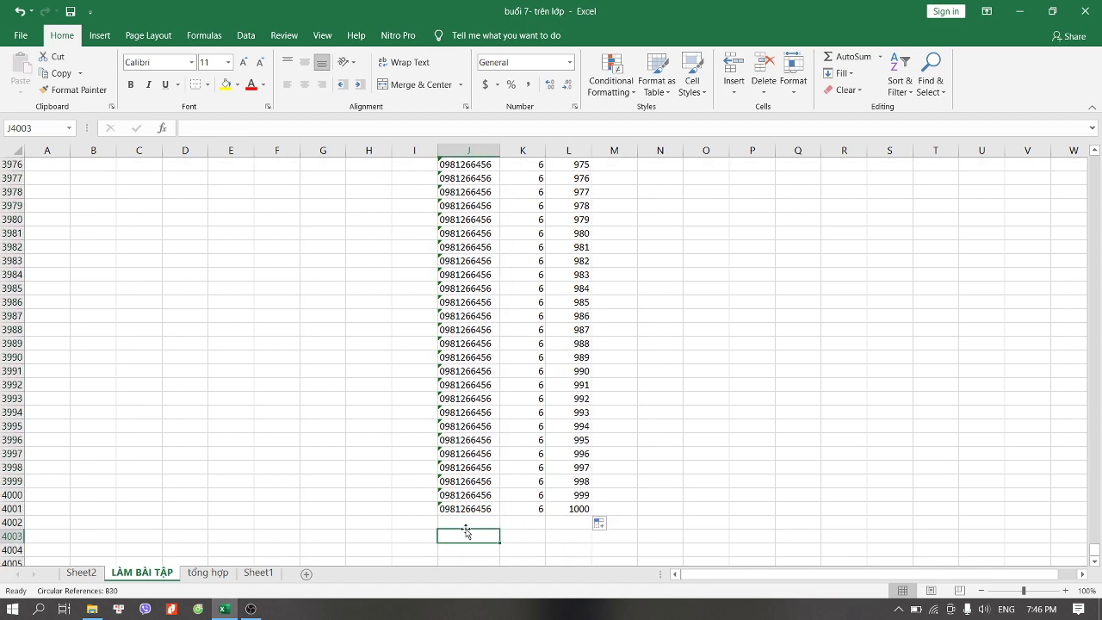
Step: Copy Sheet2's phone numbers I1:I1000 and paste them at J4002 on LÀM BÀI TẬP
left_click(81, 573)
left_click(488, 164)
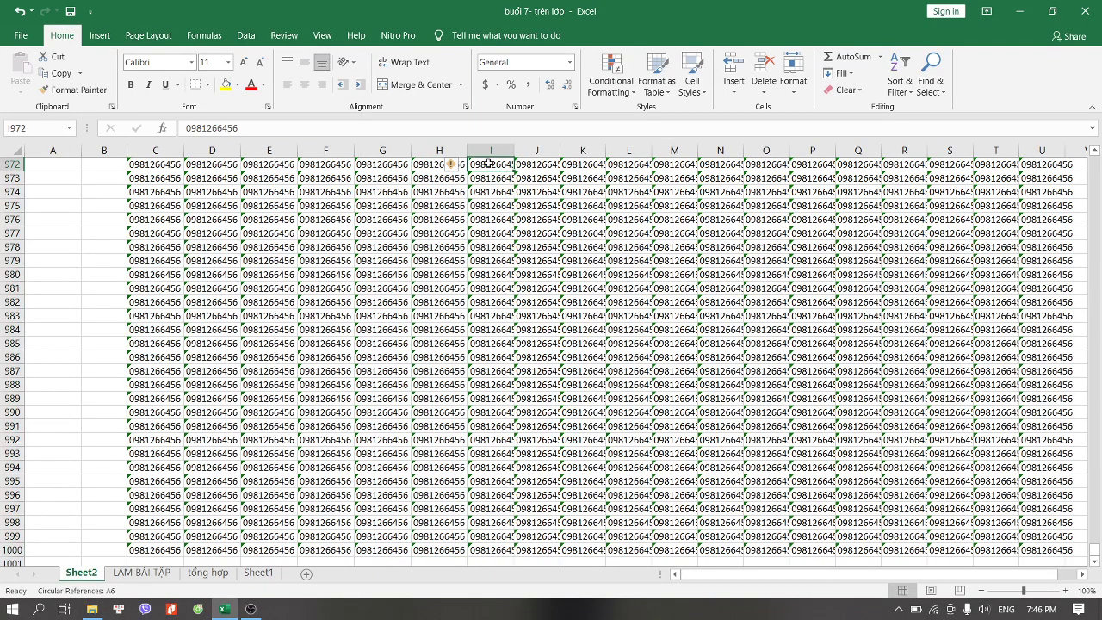
key("ctrl+shift+Up")
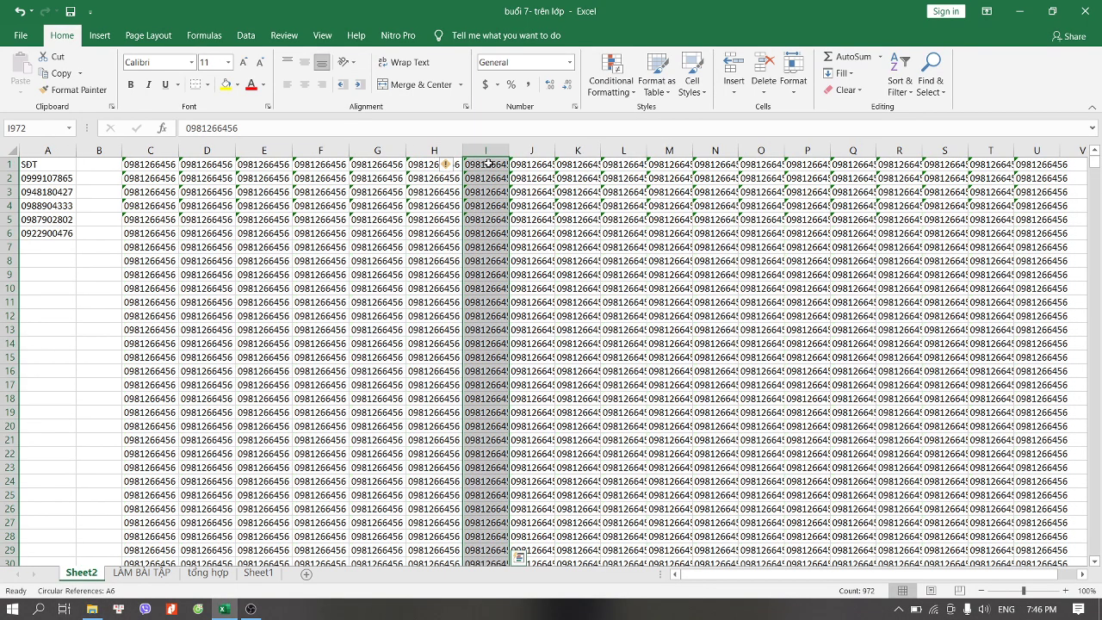
left_click(488, 150)
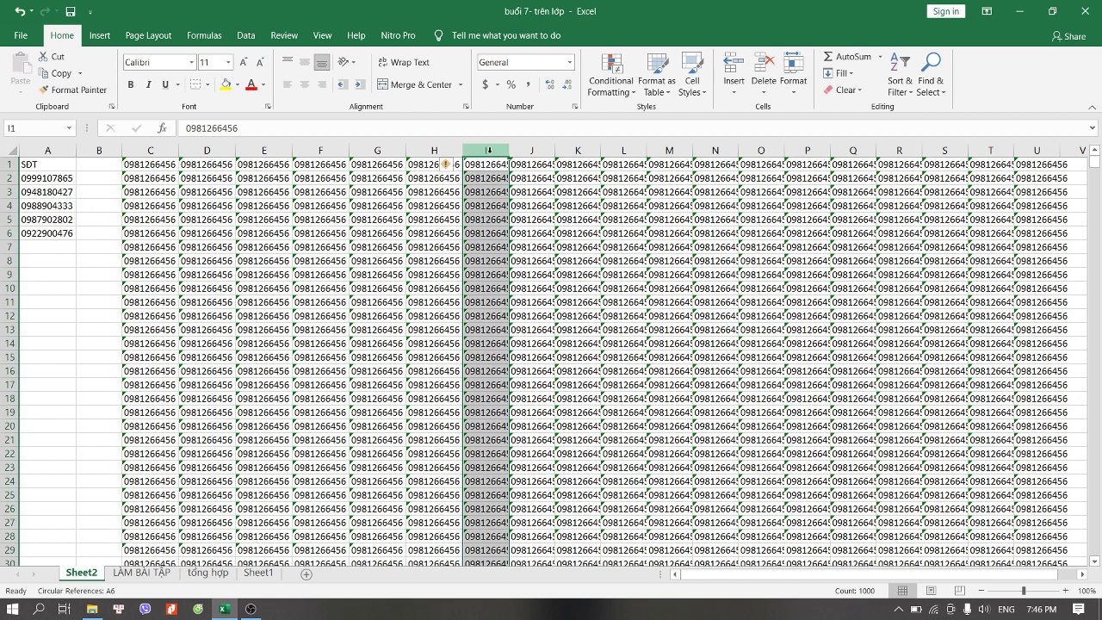
key("ctrl+c")
left_click(485, 164)
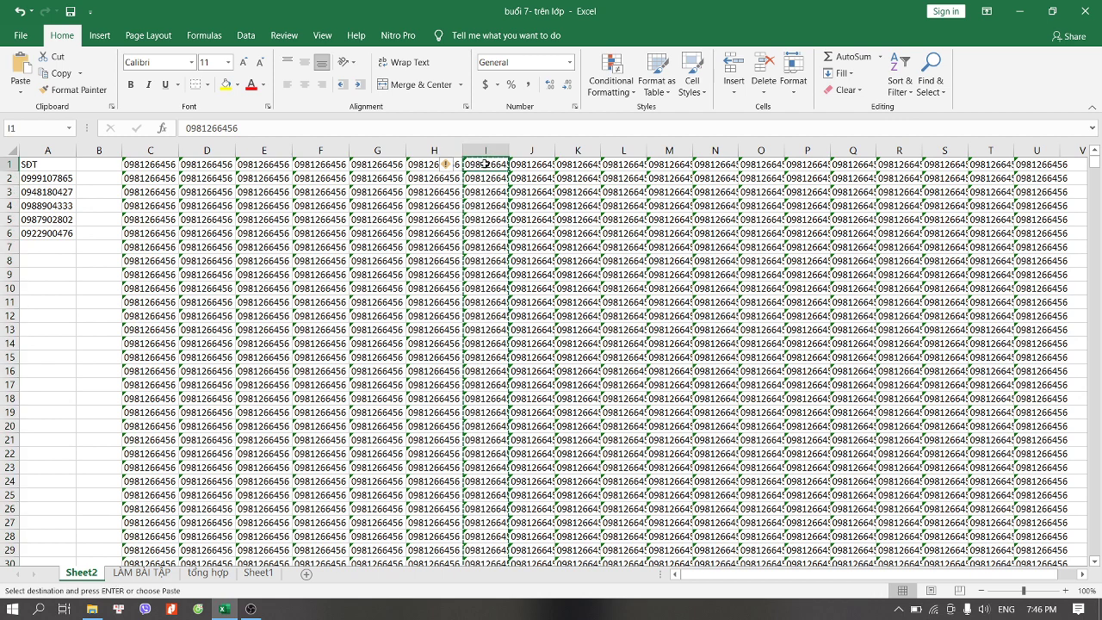
key("ctrl+shift+Down")
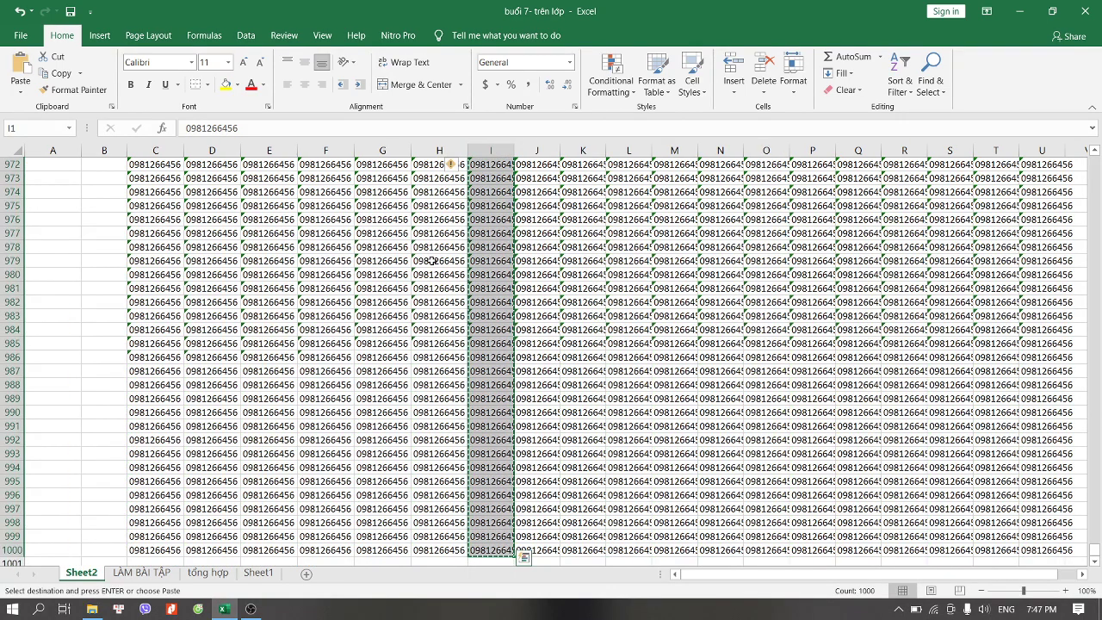
left_click(156, 574)
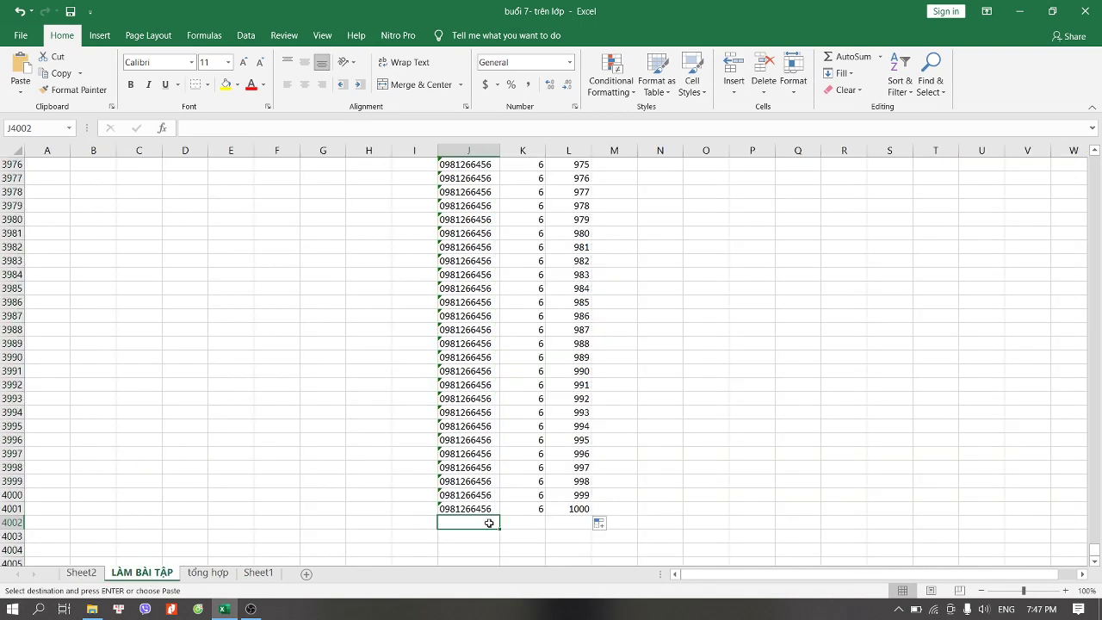
key("ctrl+v")
Step: Enter batch number 7 in K4002 and fill it down column K
left_click(523, 527)
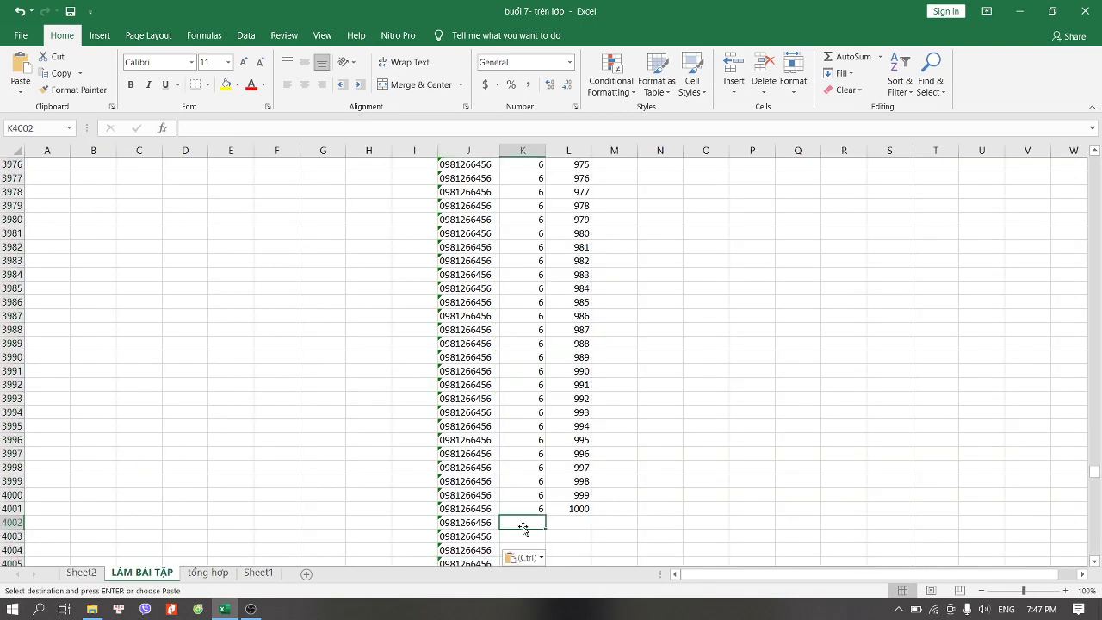
type("7")
key("Return")
left_click(542, 522)
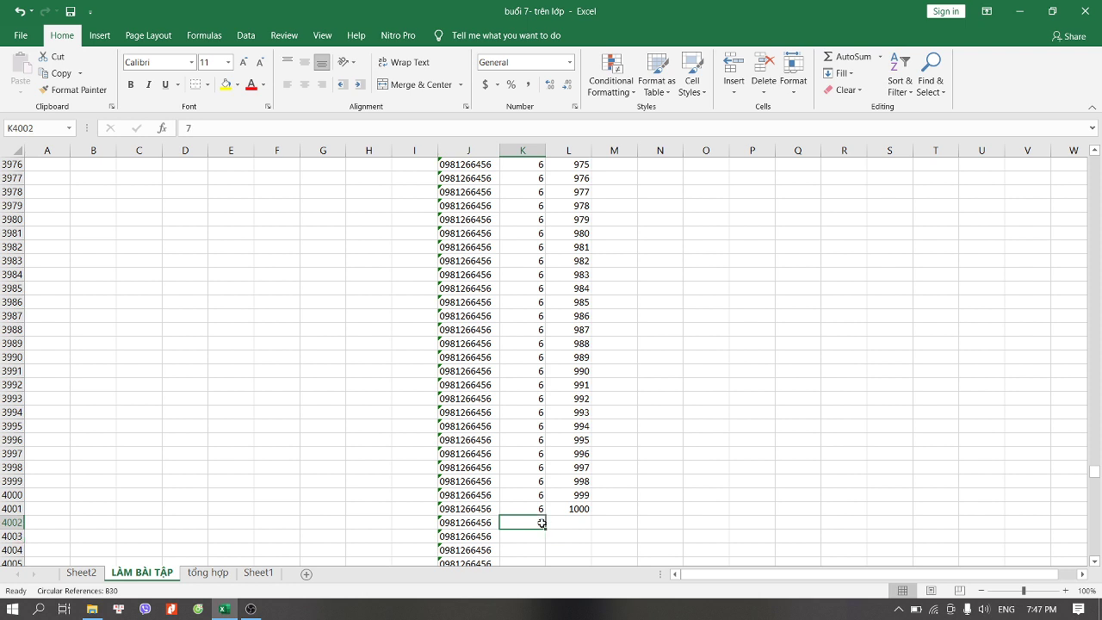
left_click_drag(543, 527, 542, 562)
Step: Number the batch 7 rows 1–1000 in column L from a 1, 2, 3 series at L4002
left_click(568, 523)
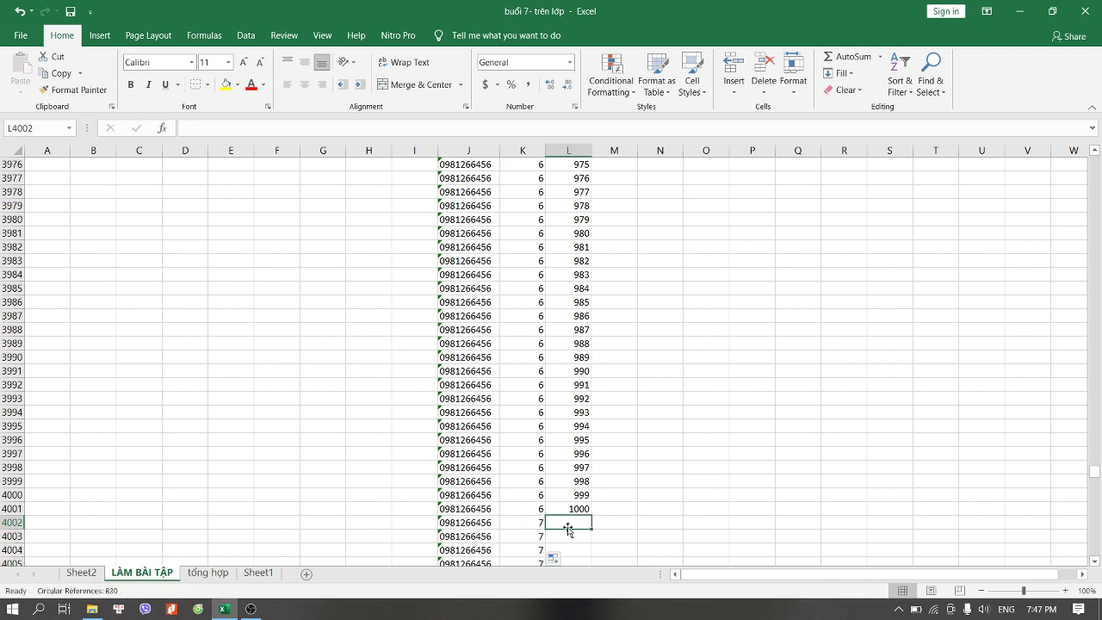
type("1")
key("Return")
key("Return")
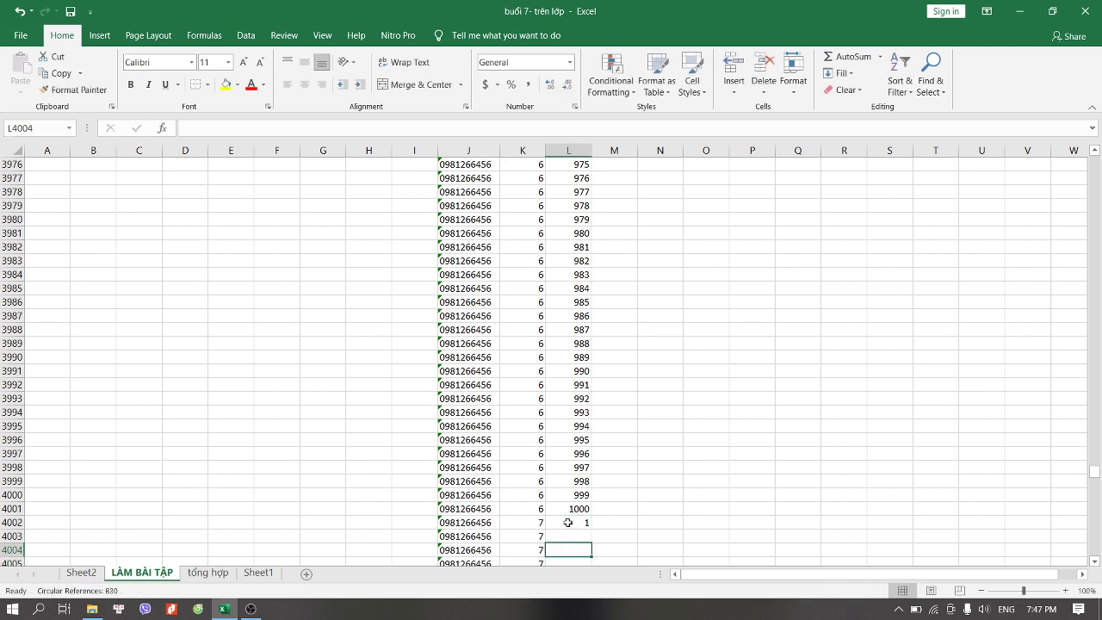
key("Up")
type("2")
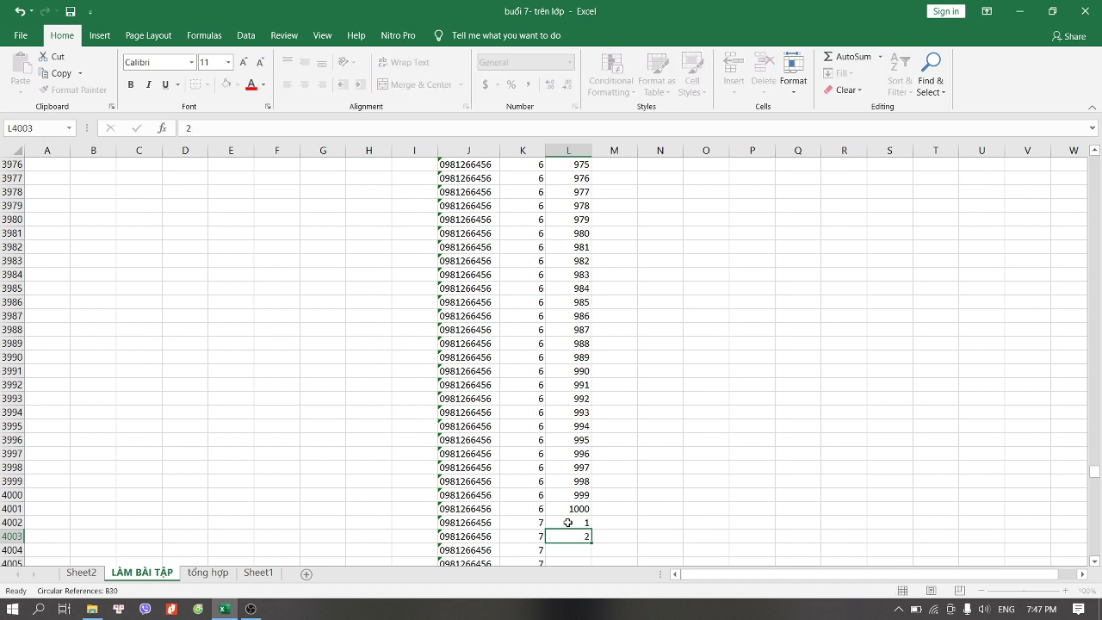
key("Return")
type("3")
key("Return")
scroll(568, 523, "down", 2)
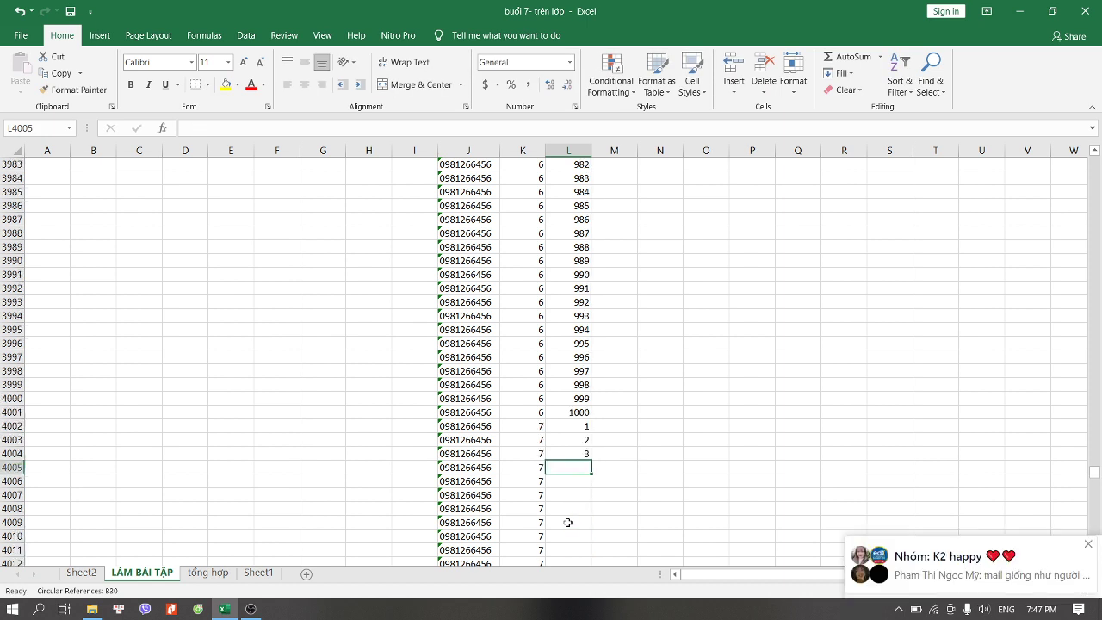
left_click_drag(570, 428, 570, 453)
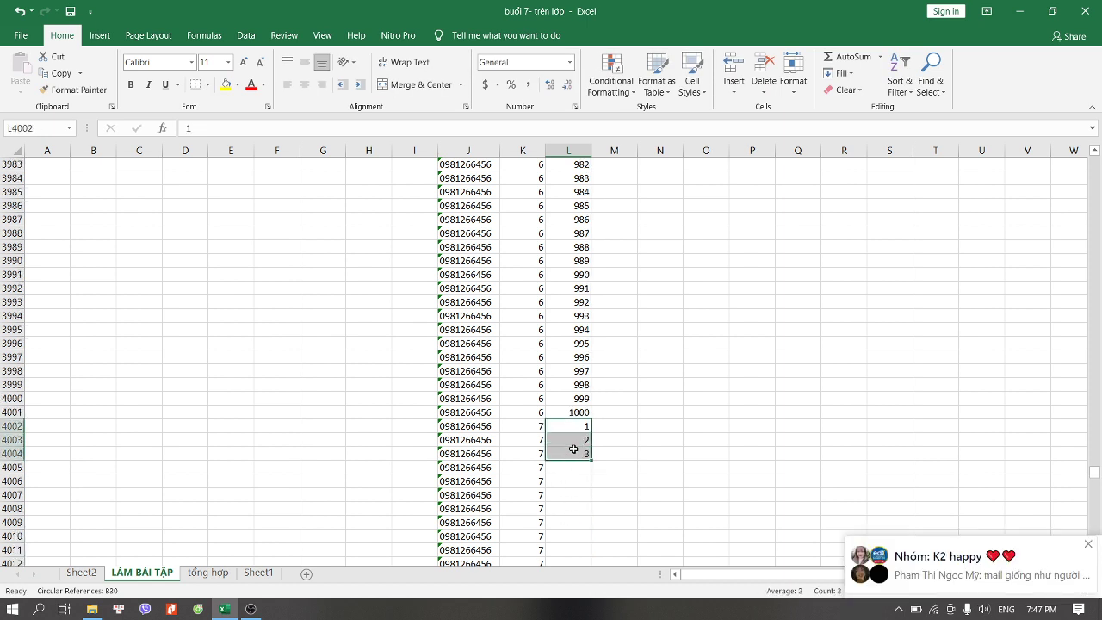
double_click(591, 463)
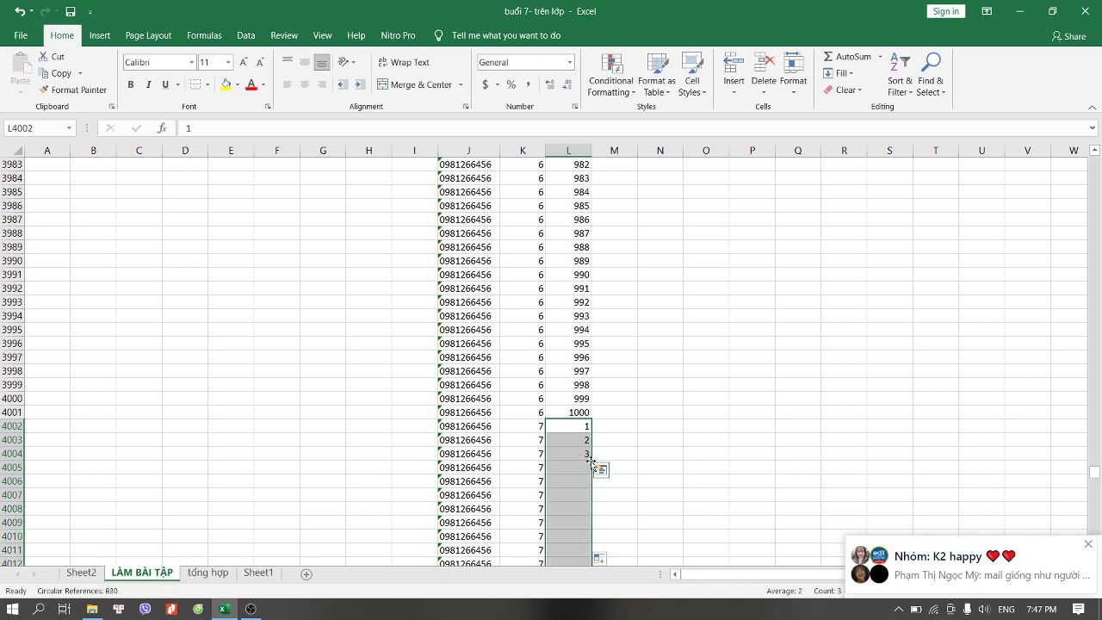
Step: Verify the pasted phone numbers run down to row 5001
scroll(591, 465, "up", 3)
scroll(592, 465, "down", 2)
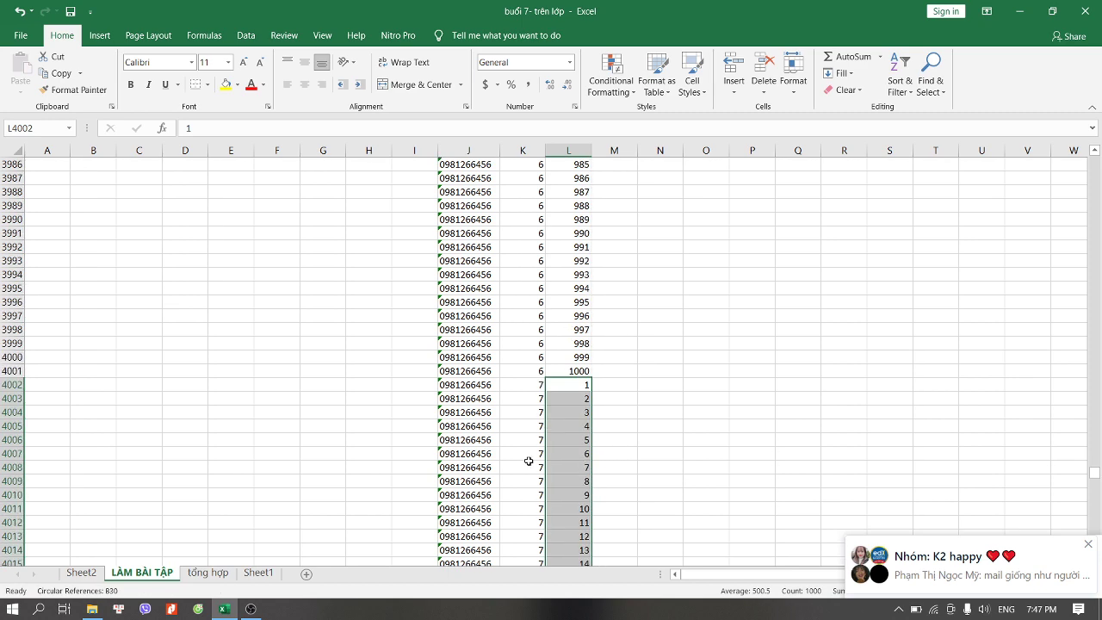
left_click(453, 457)
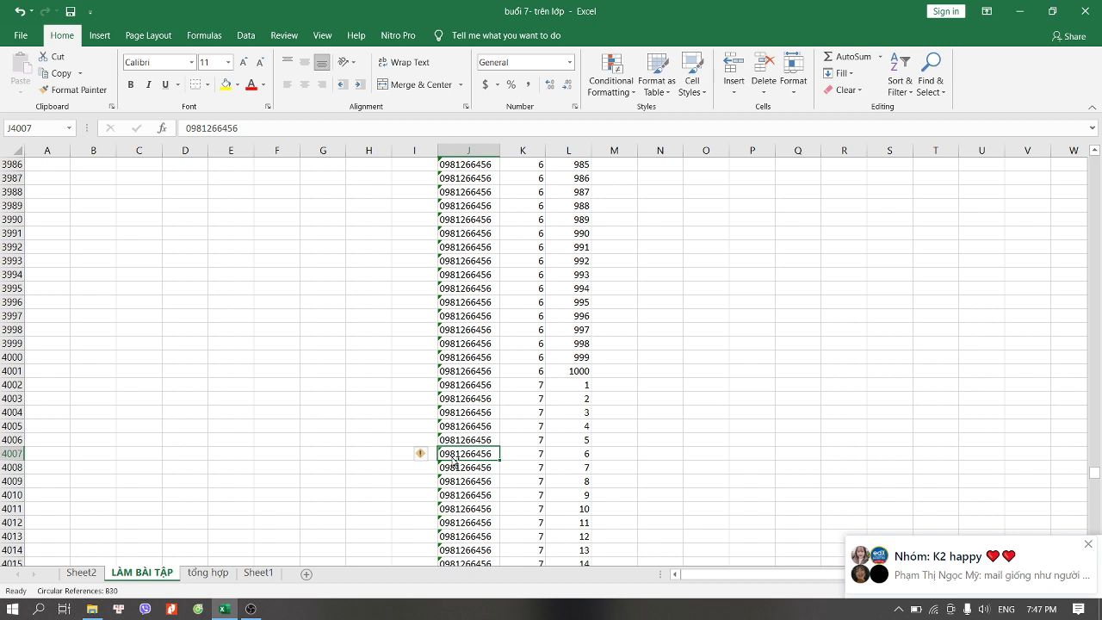
key("ctrl+shift+Down")
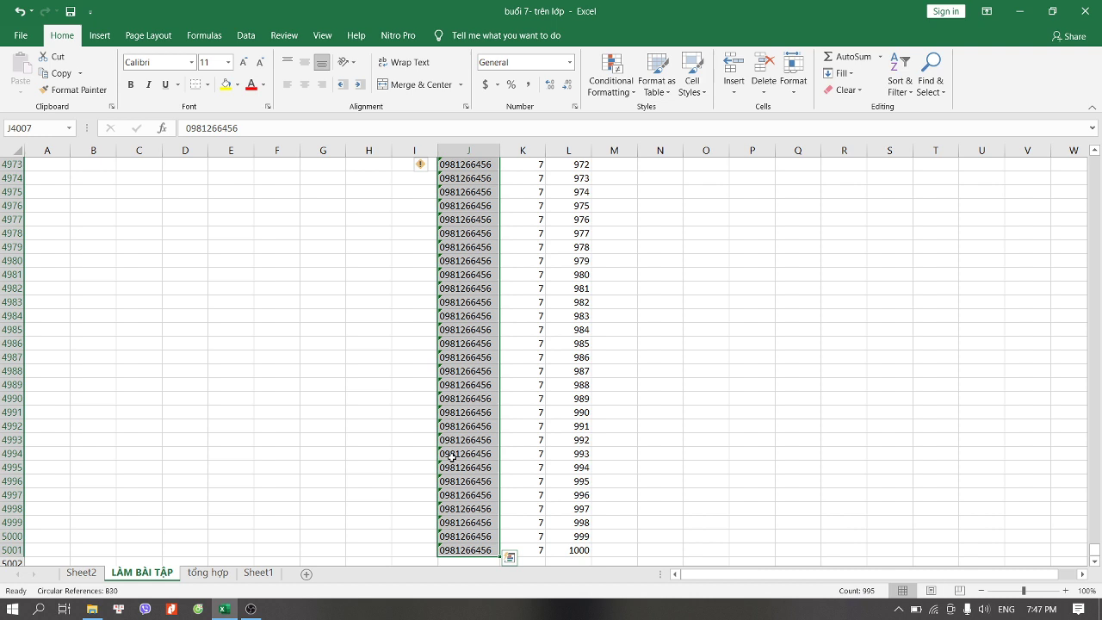
Step: Copy Sheet2's column J phone numbers (J1:J1000) and paste them at J5002 on LÀM BÀI TẬP
scroll(475, 541, "down", 2)
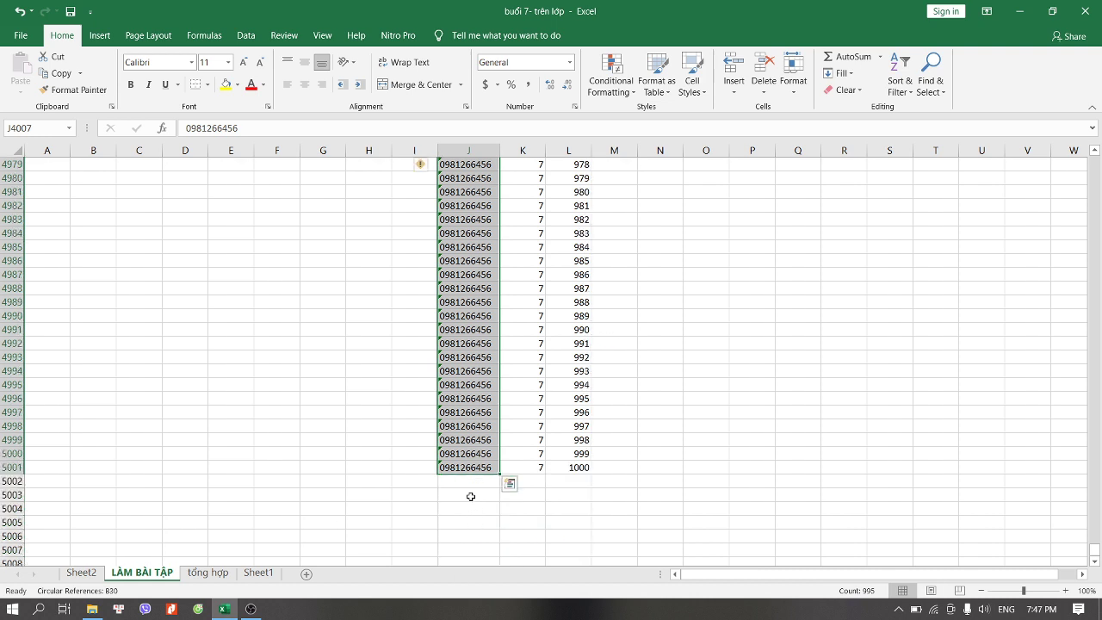
left_click(473, 482)
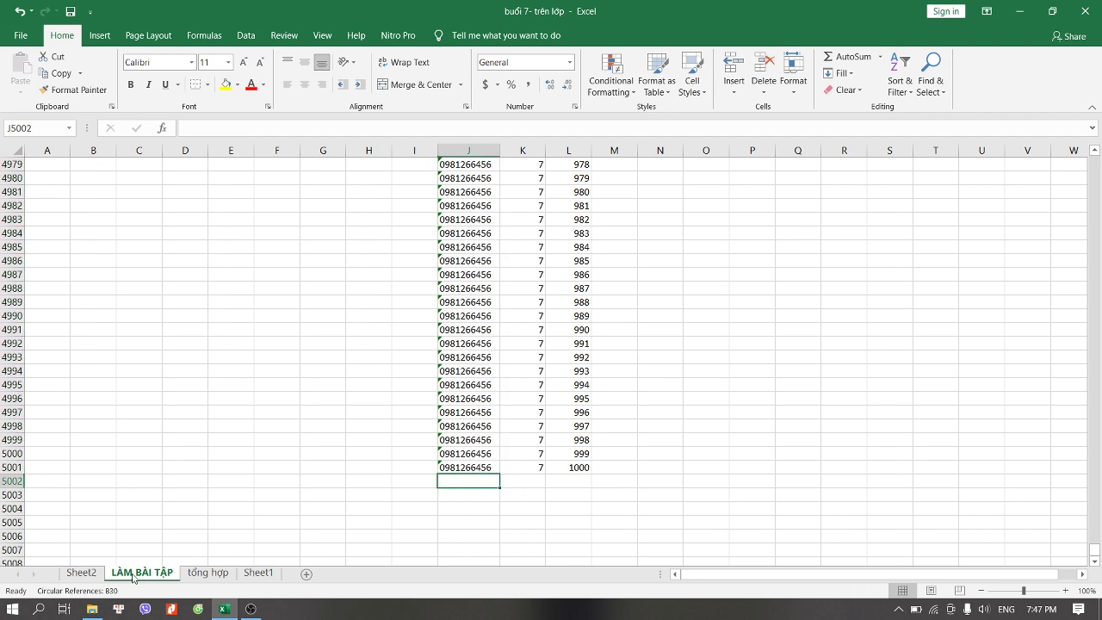
left_click(81, 573)
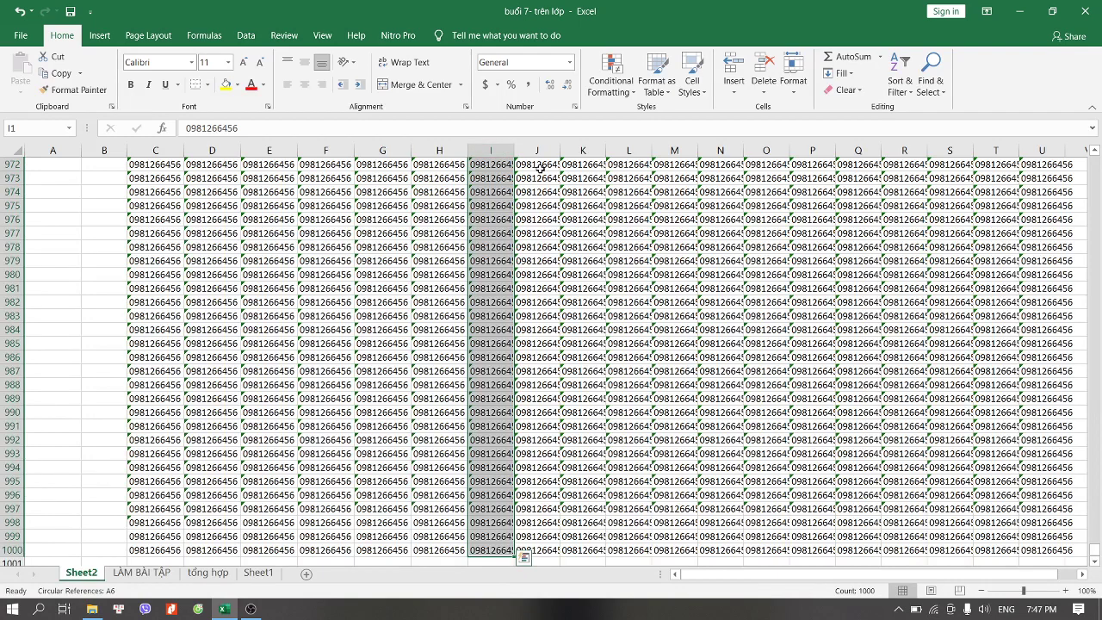
left_click(540, 166)
key("ctrl+shift+Up")
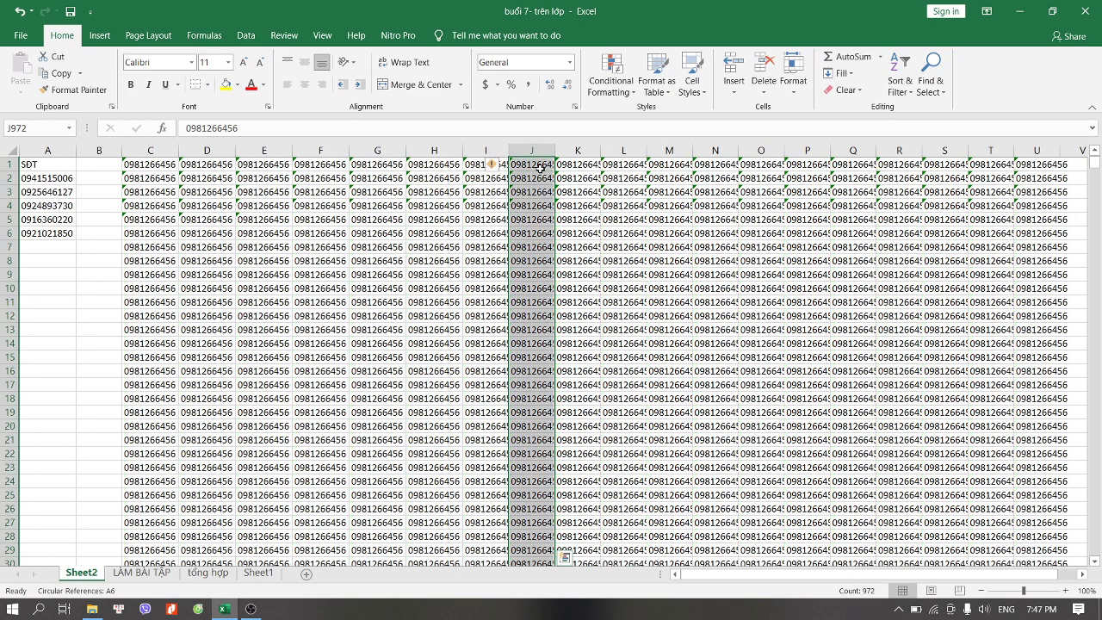
left_click(541, 169)
key("ctrl+shift+Down")
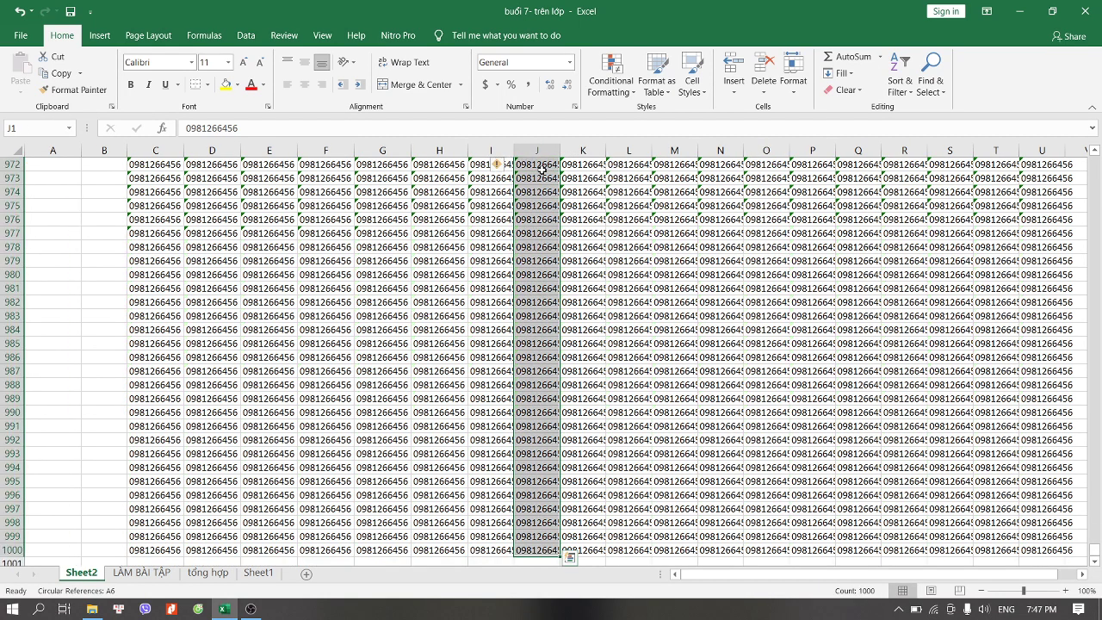
key("ctrl+c")
left_click(162, 573)
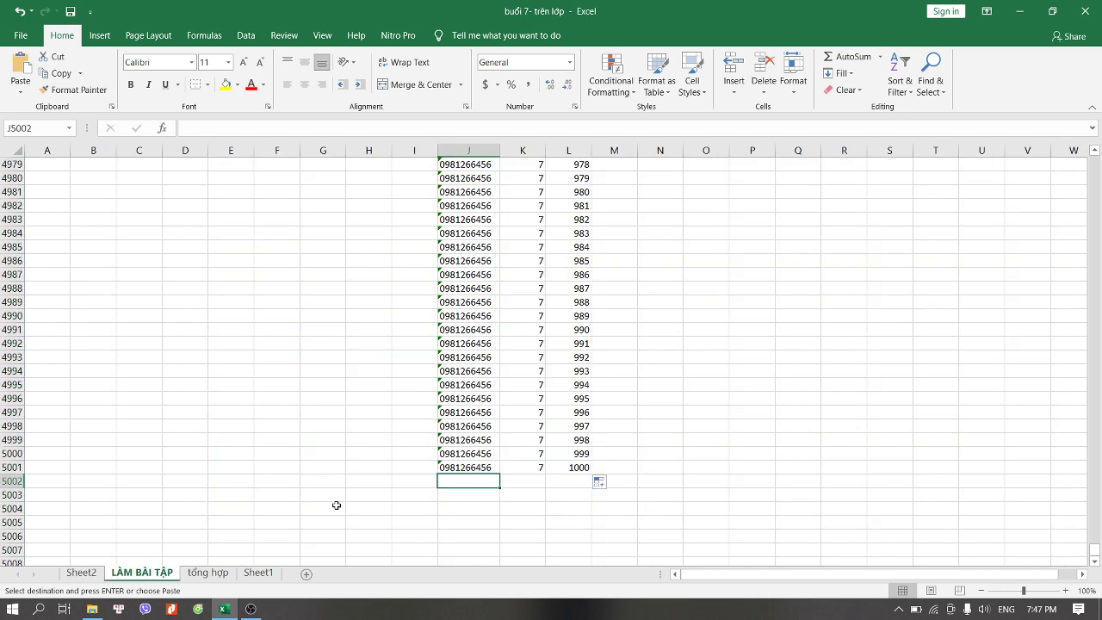
key("ctrl+v")
Step: Put batch number 8 in K5002 and fill it down beside the new block
left_click(535, 479)
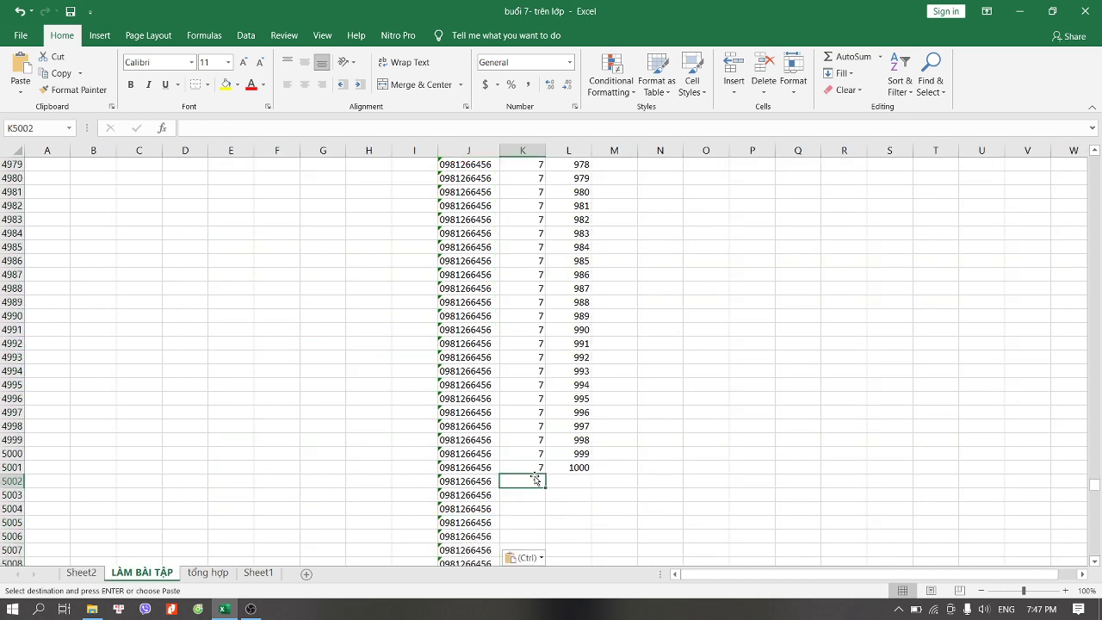
key("Escape")
key("Return")
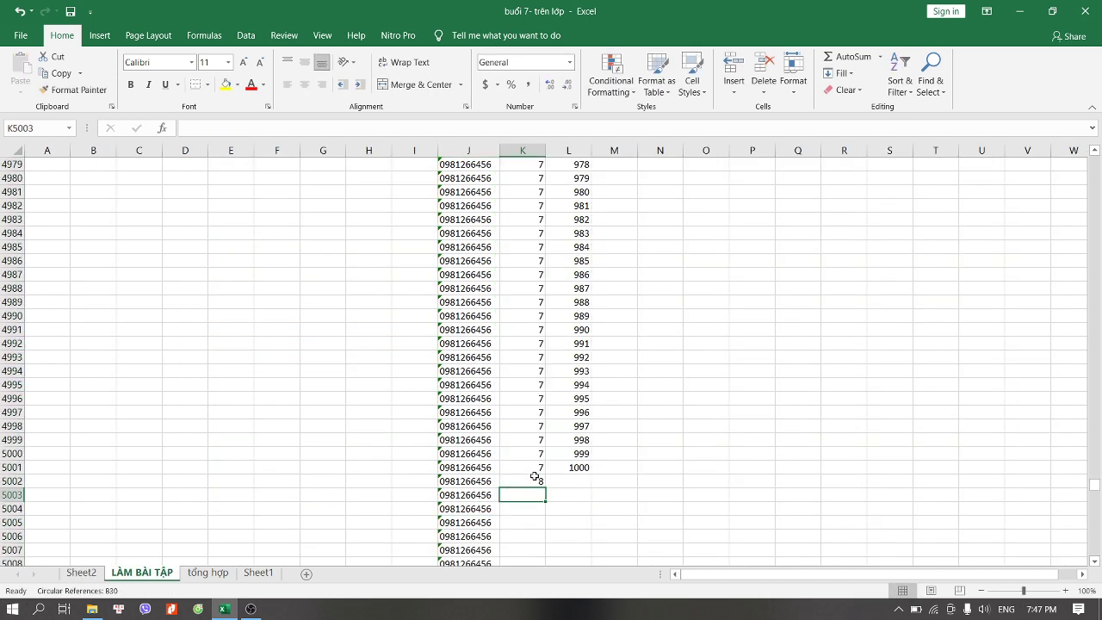
left_click(535, 479)
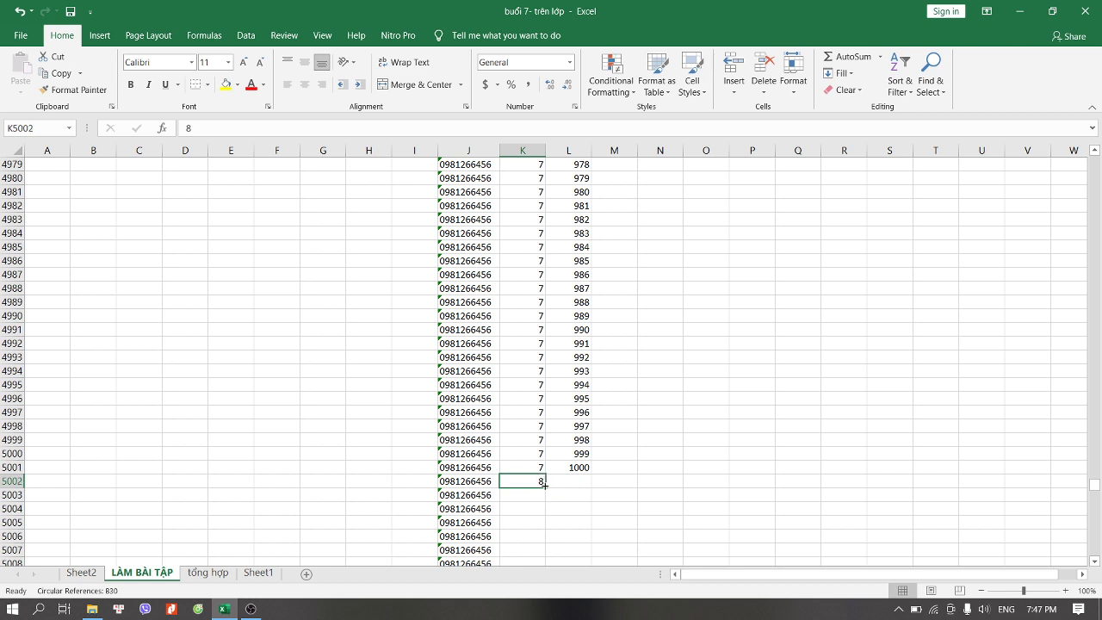
double_click(545, 488)
Step: Number column L from 1 to 1000 starting at L5002 by extending a 1, 2, 3 series
left_click(568, 485)
type("1")
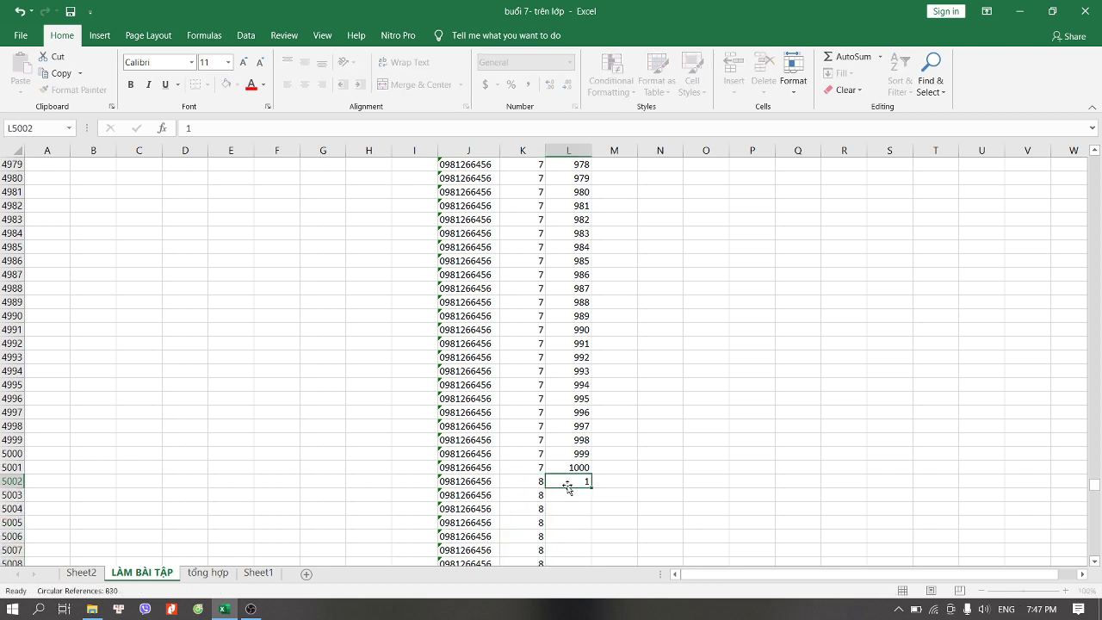
key("Return")
type("2")
key("Return")
type("3")
key("Return")
left_click_drag(567, 485, 568, 506)
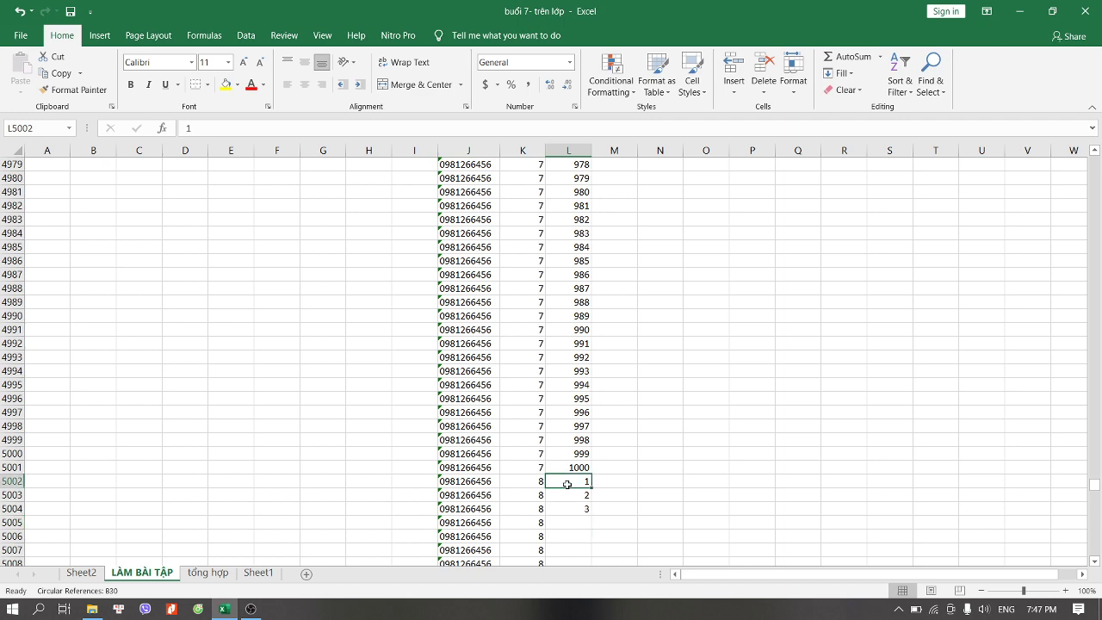
double_click(592, 513)
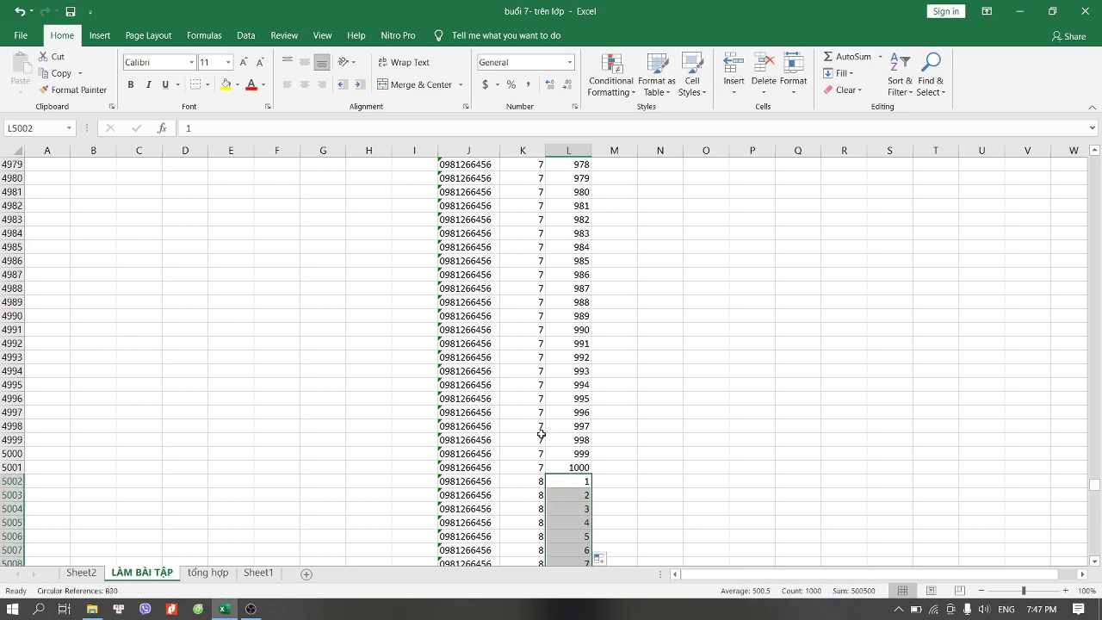
Step: Confirm the new block ends at row 6001 and select the next empty cell J6002
scroll(401, 499, "down", 1)
left_click(448, 483)
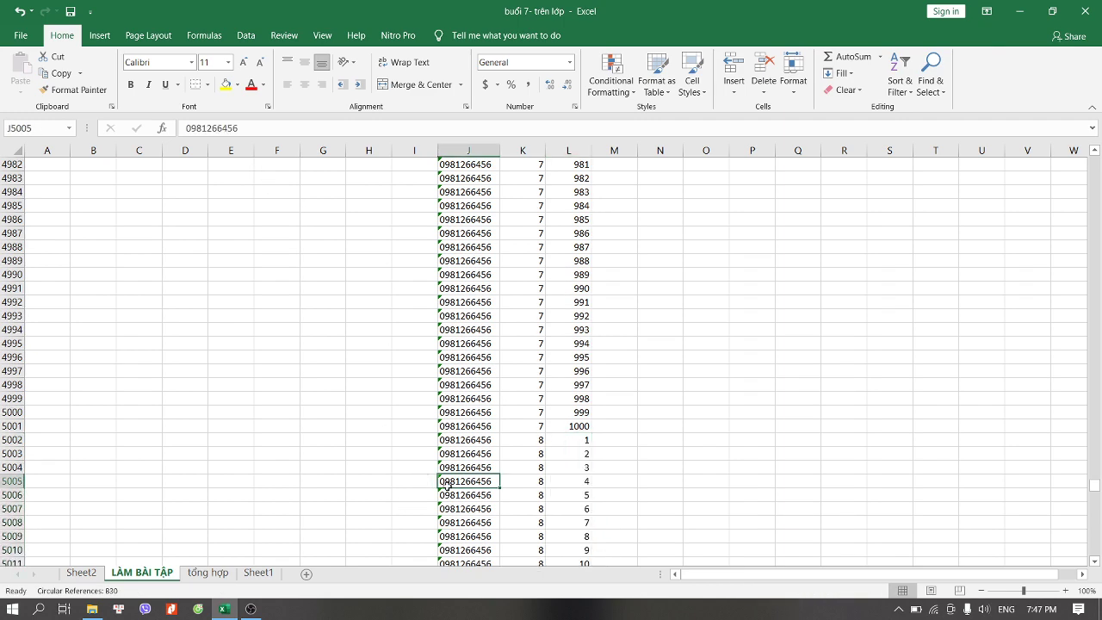
key("ctrl+shift+Down")
scroll(461, 513, "down", 1)
scroll(472, 543, "down", 1)
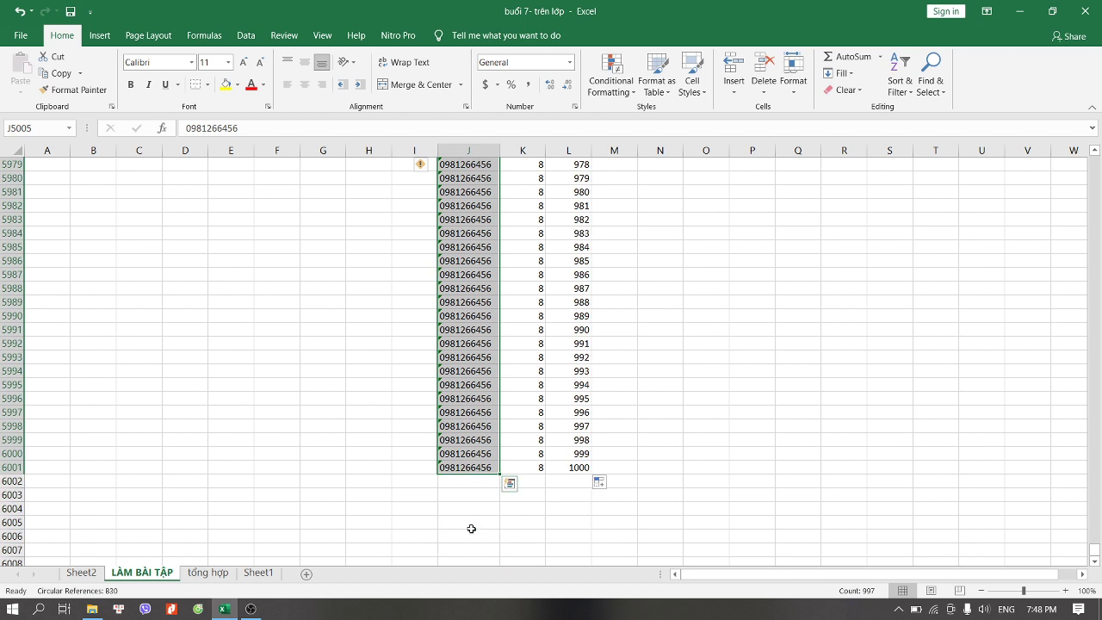
left_click(476, 484)
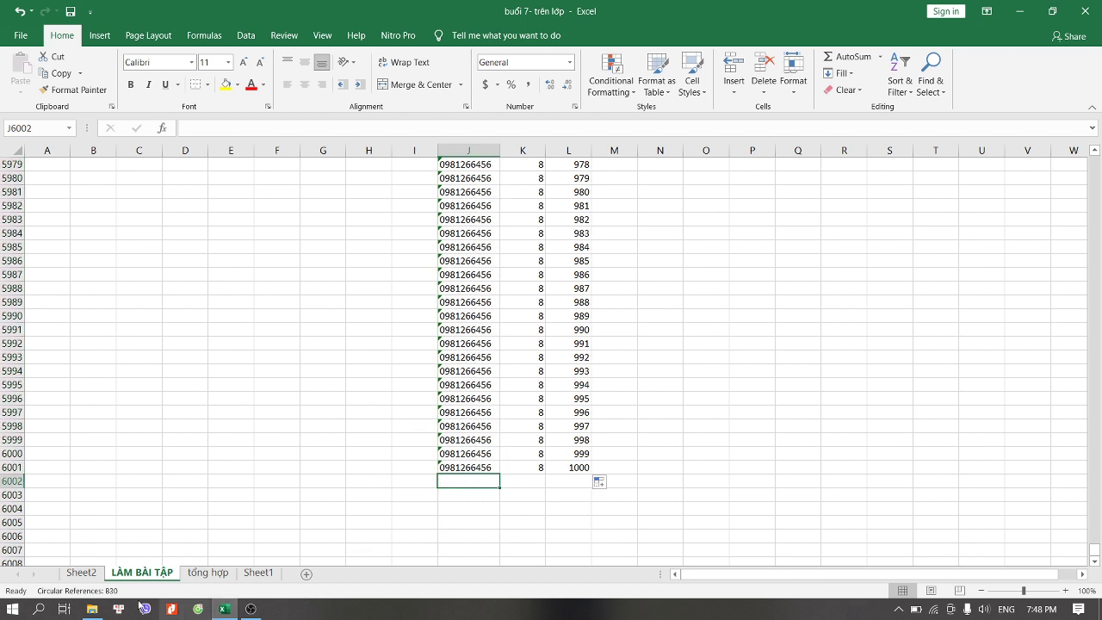
Step: Copy Sheet2's K1:K1000 phone numbers and paste them at J6002 on LÀM BÀI TẬP
left_click(81, 573)
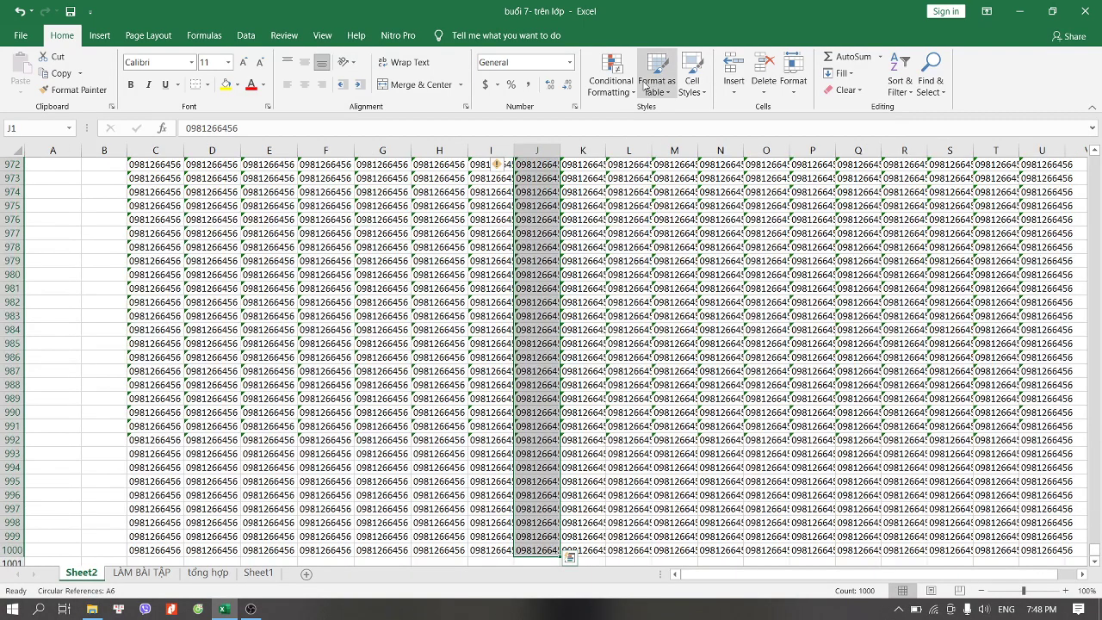
left_click(570, 164)
key("ctrl+Up")
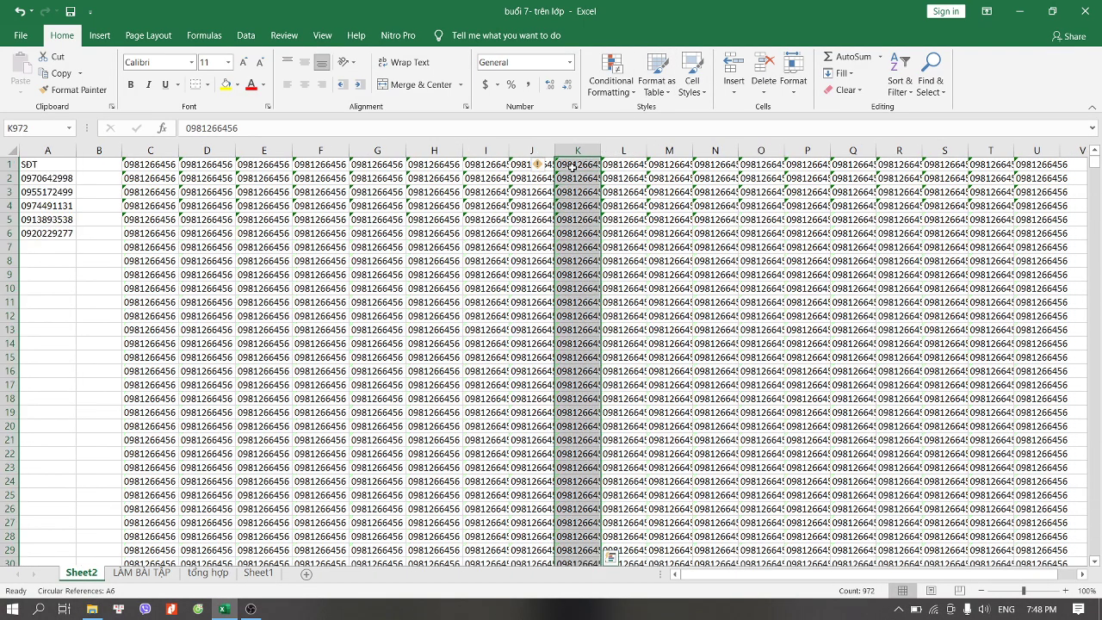
key("ctrl+shift+Down")
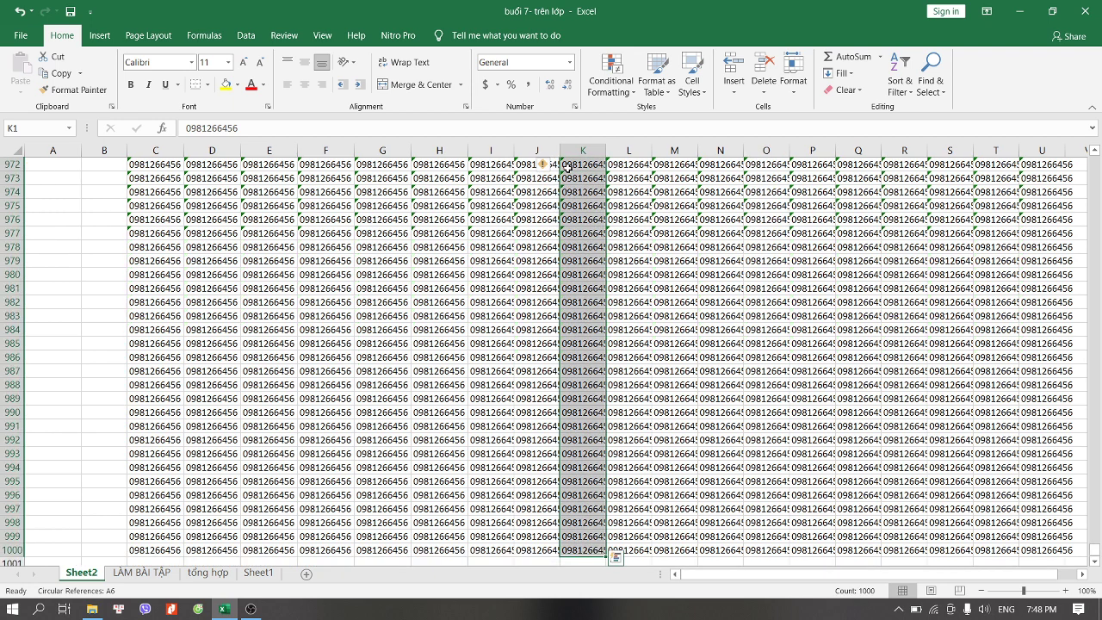
key("ctrl+c")
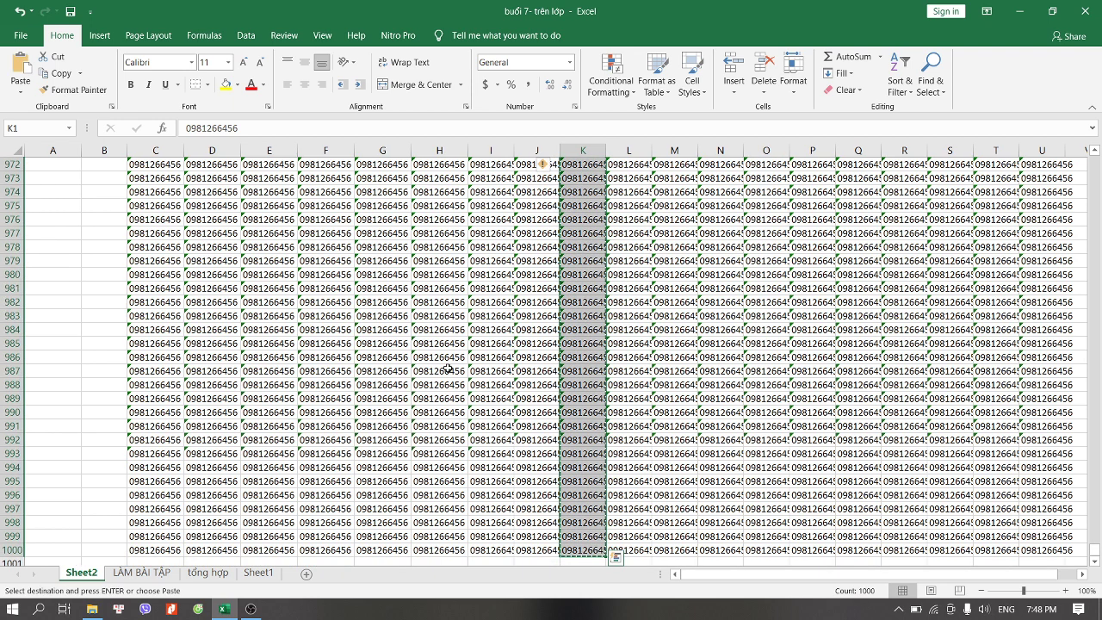
left_click(142, 573)
key("ctrl+v")
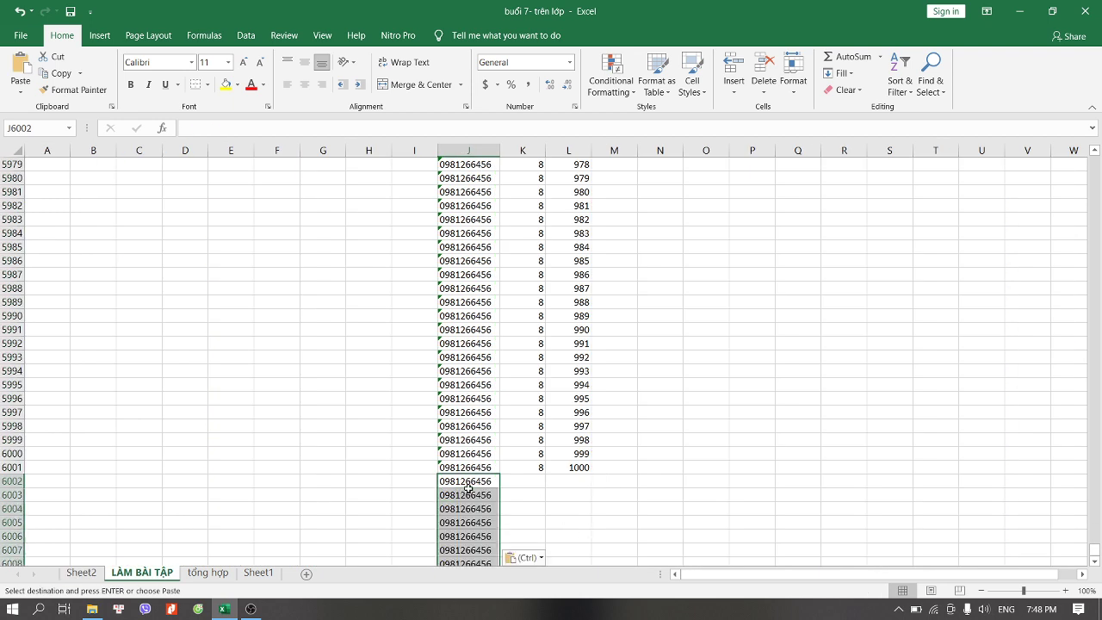
Step: Enter batch number 9 in K6002 and fill it down column K
left_click(520, 480)
type("99")
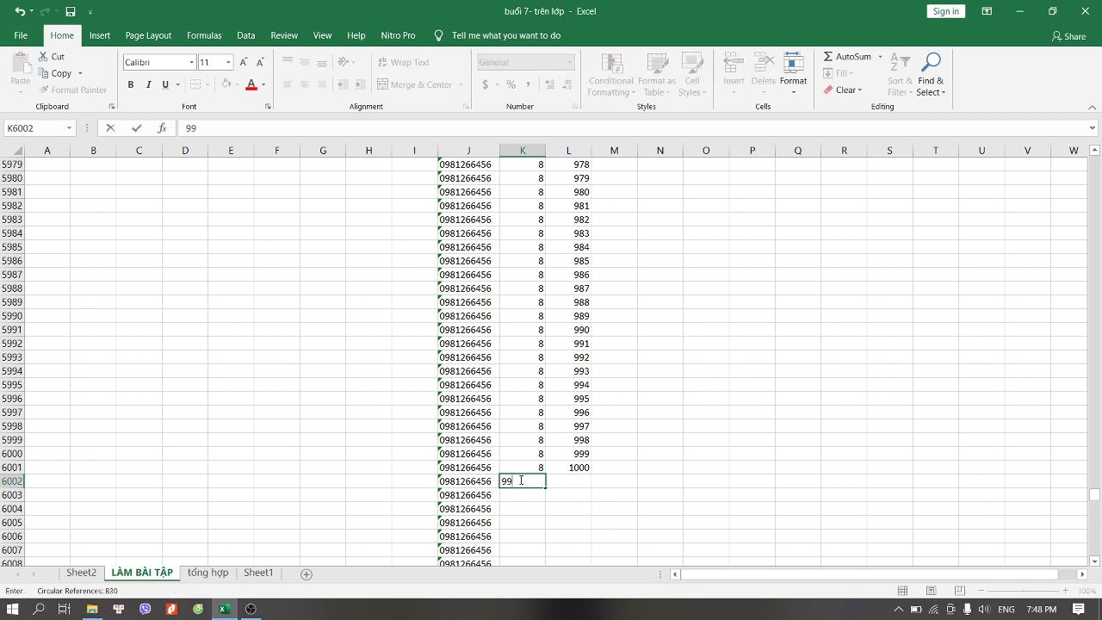
key("ctrl+Return")
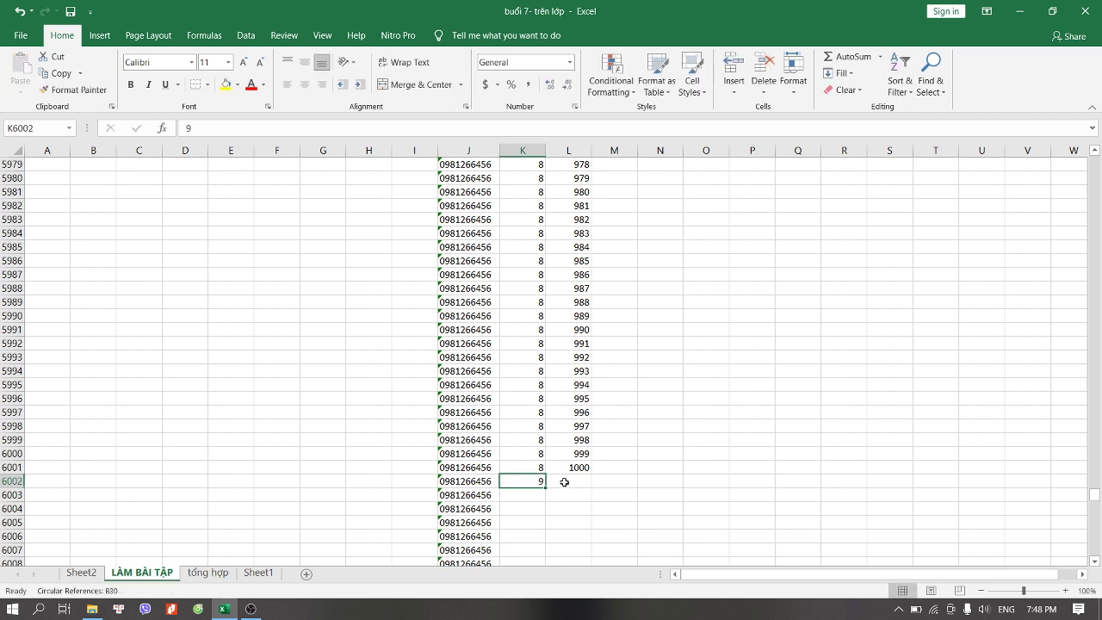
double_click(546, 487)
Step: Fill column L from L6002 with row numbers 1 to 1000 using a 1, 2, 3 series
left_click(561, 485)
type("1")
key("Return")
type("2")
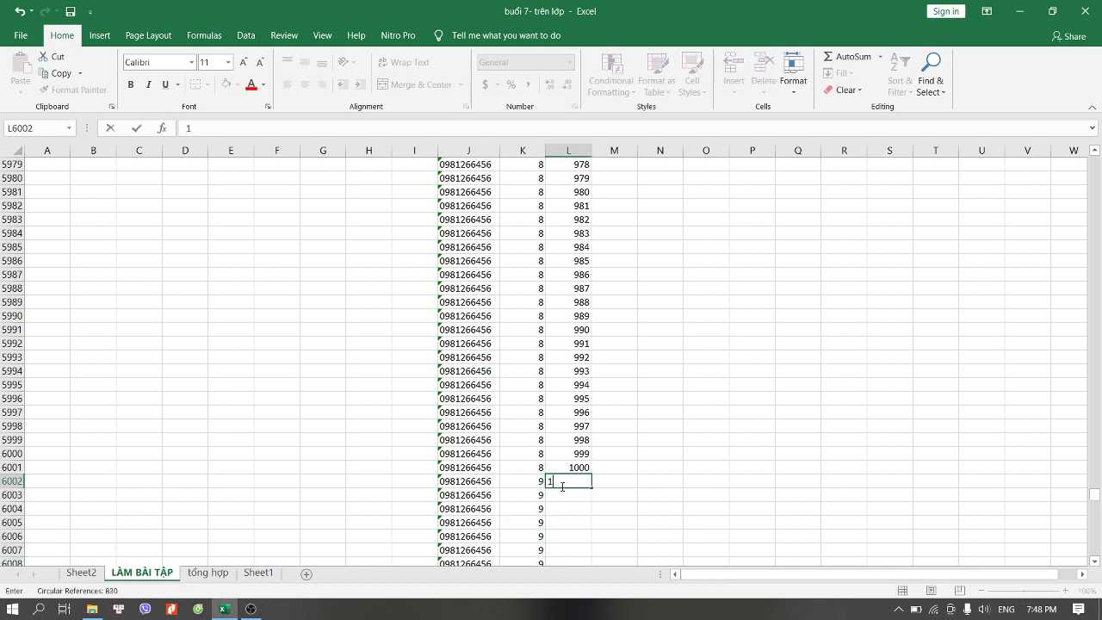
key("ctrl+Return")
key("Return")
type("3")
key("Return")
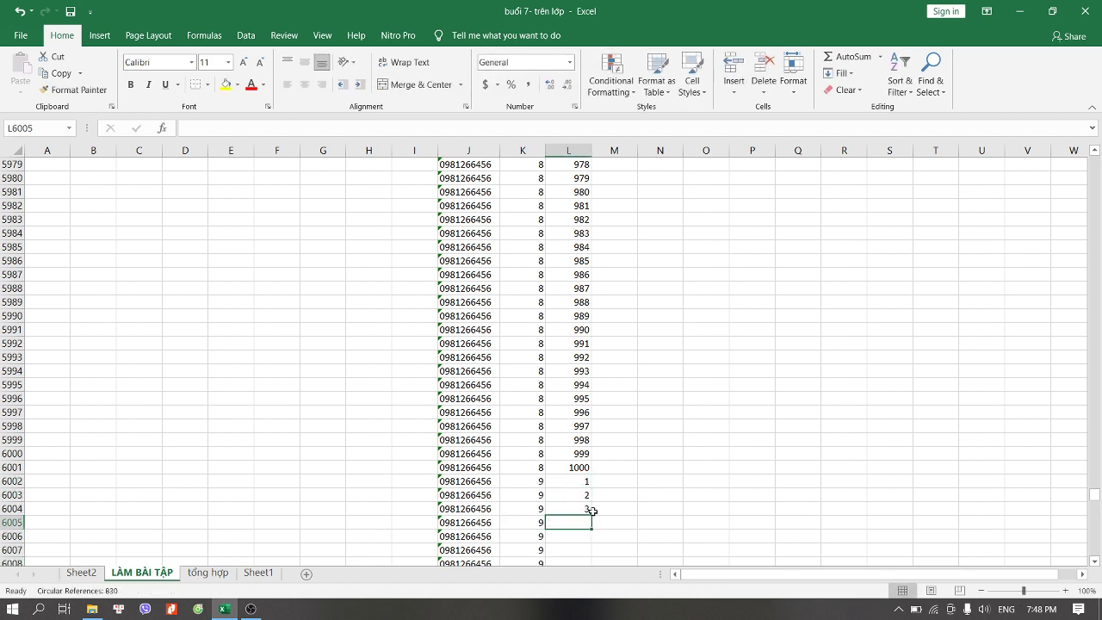
left_click_drag(552, 479, 571, 508)
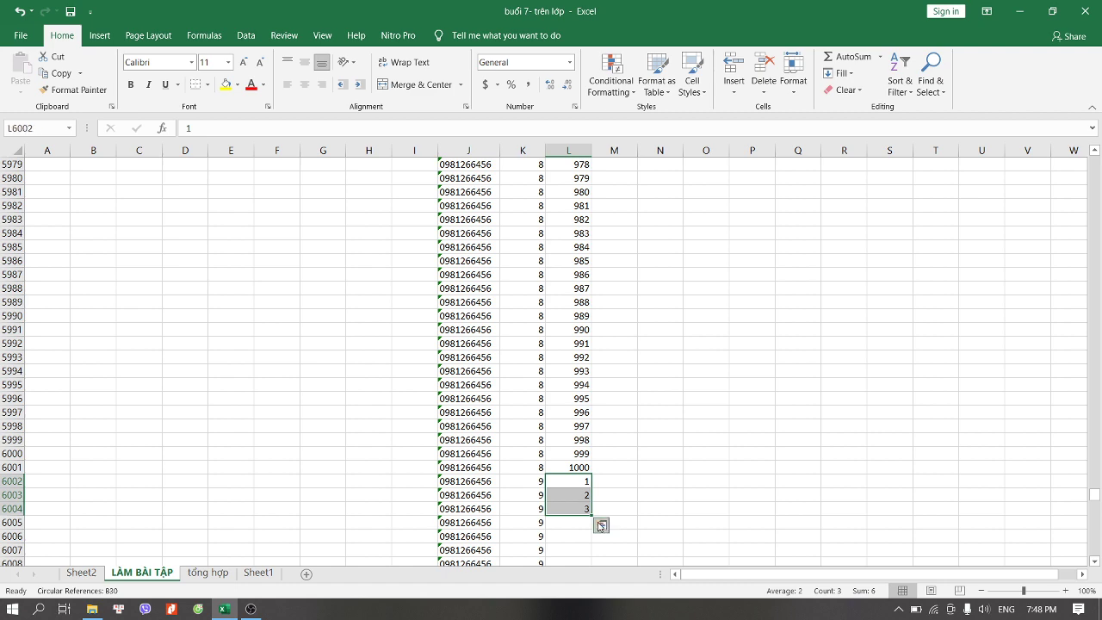
double_click(592, 513)
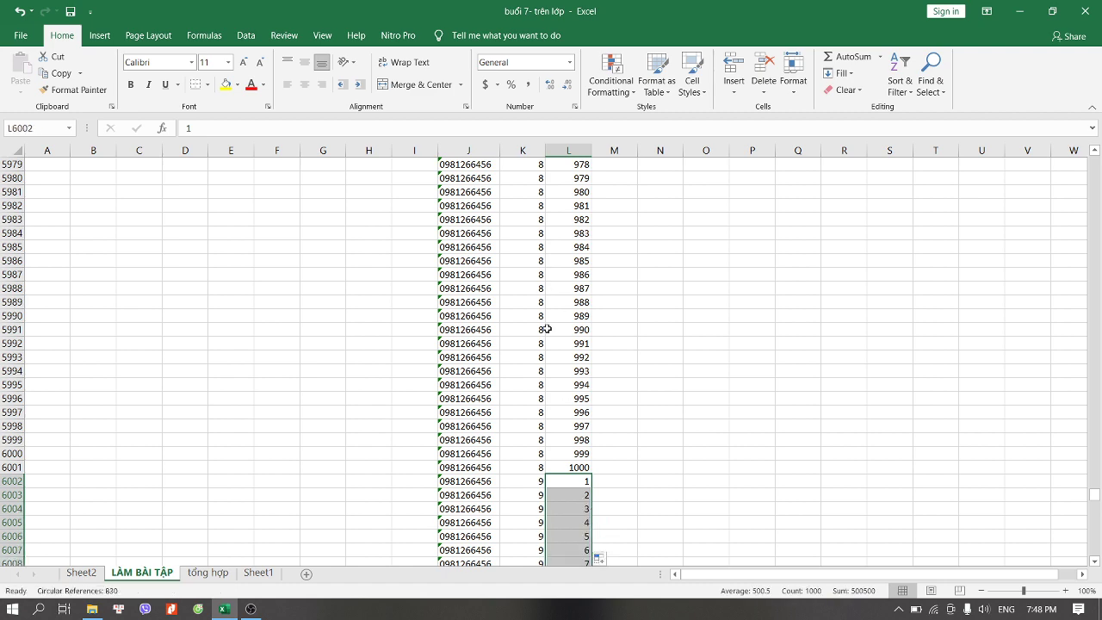
Step: Verify the numbering reaches 1000 at row 7001, then go back to Sheet2
left_click(549, 332)
key("ctrl+shift+Down")
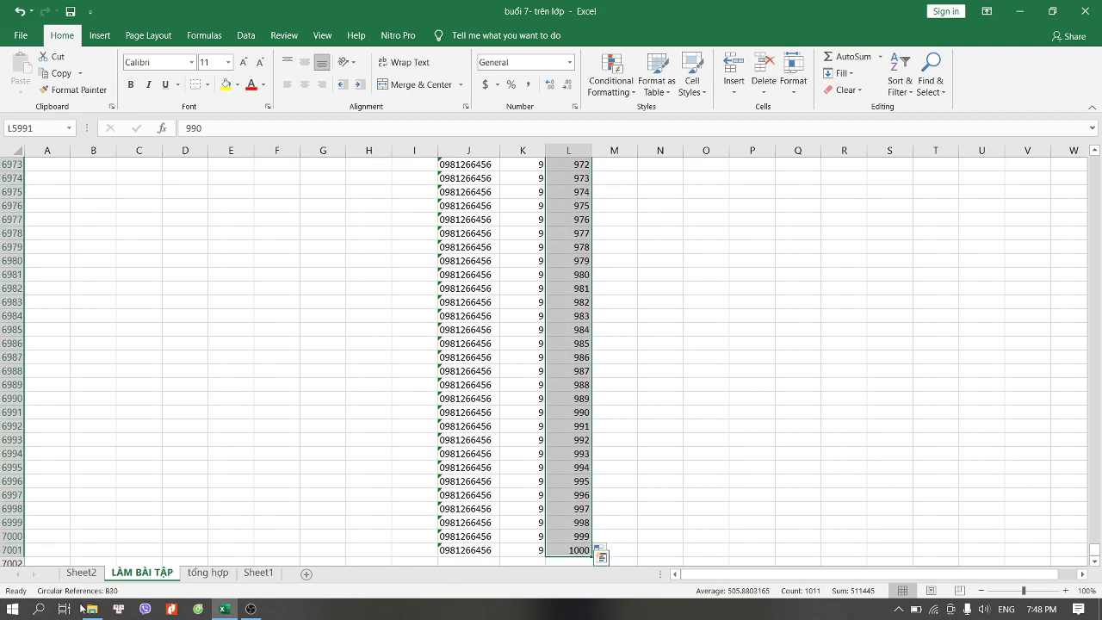
left_click(82, 573, "ctrl")
key("ctrl+Page_Up")
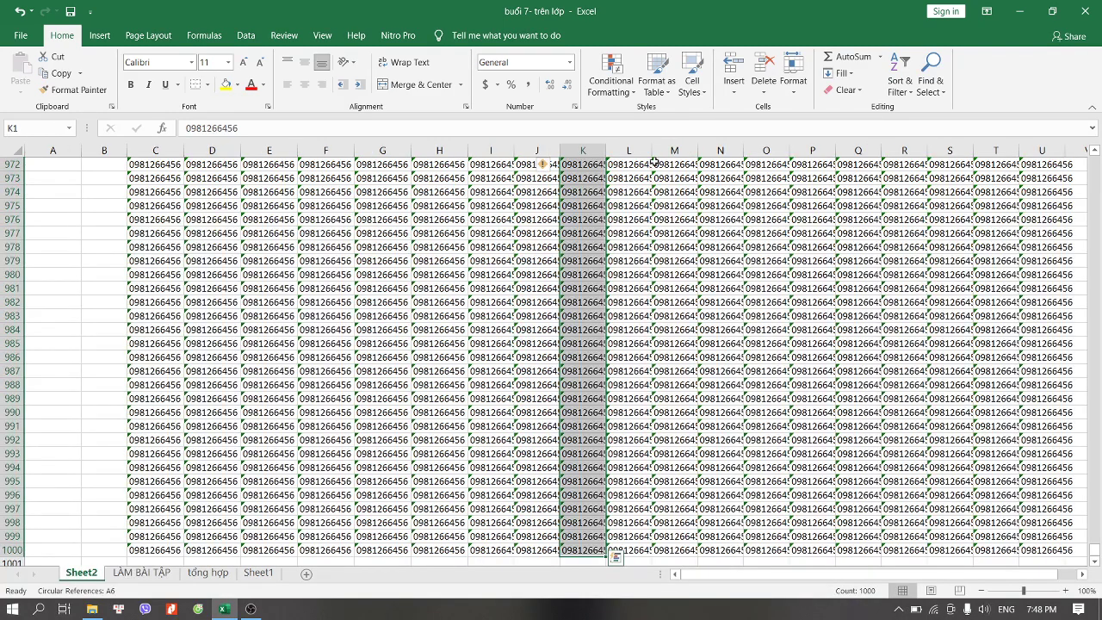
Step: Copy Sheet2's L1:L1000 phone numbers and paste them at J7002 on LÀM BÀI TẬP
left_click(633, 170)
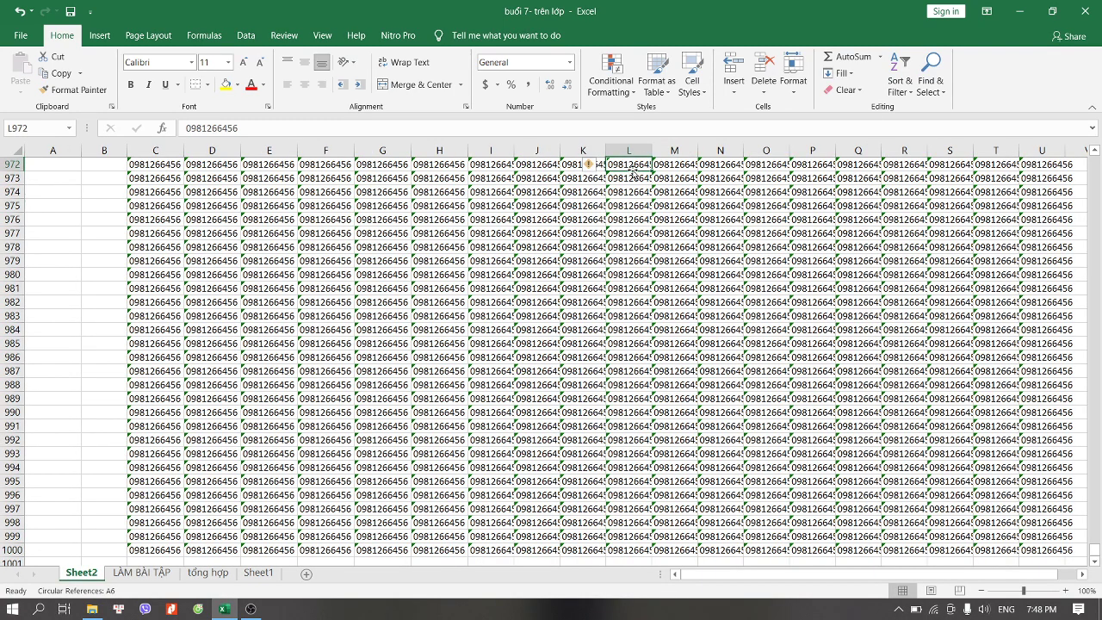
key("ctrl+shift+Up")
left_click(633, 166)
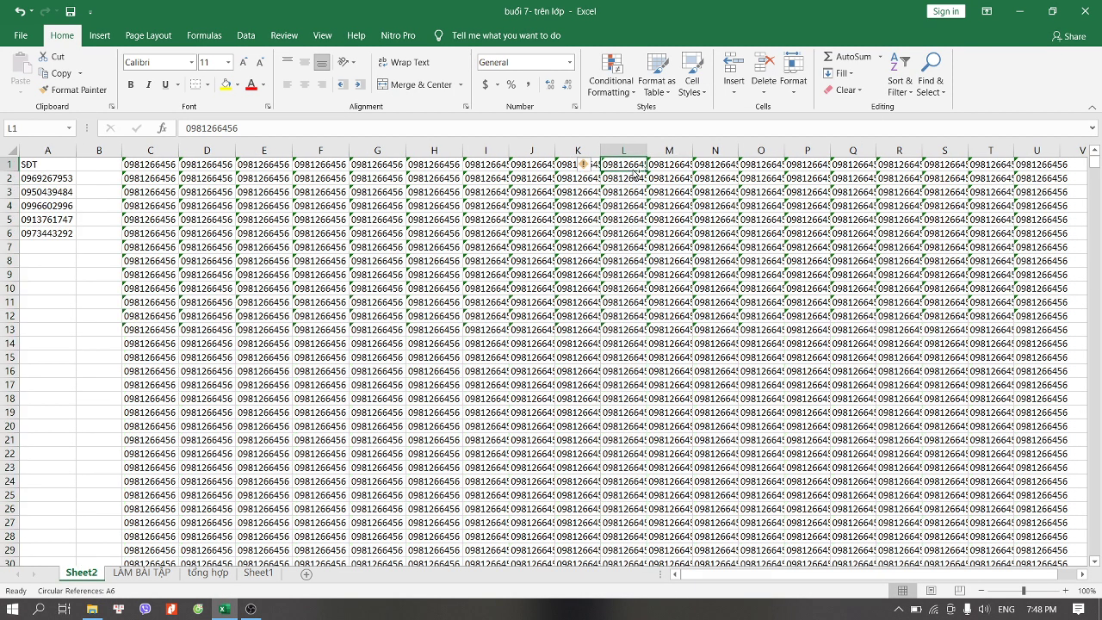
key("ctrl+shift+Down")
key("ctrl+c")
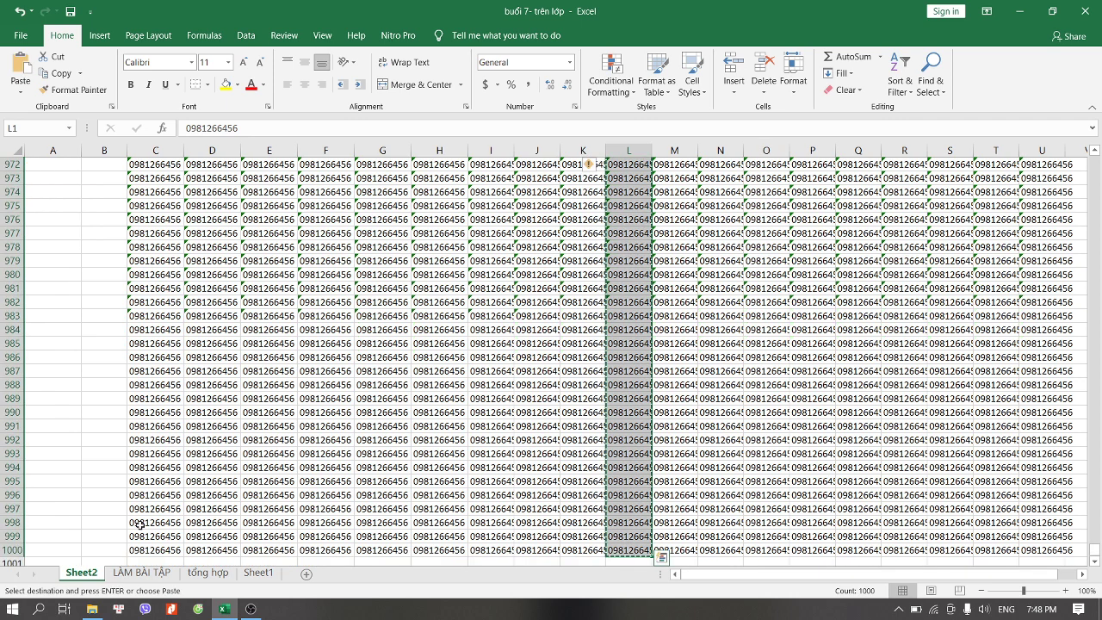
left_click(125, 572)
key("ctrl+v")
scroll(589, 495, "down", 2)
scroll(589, 496, "down", 1)
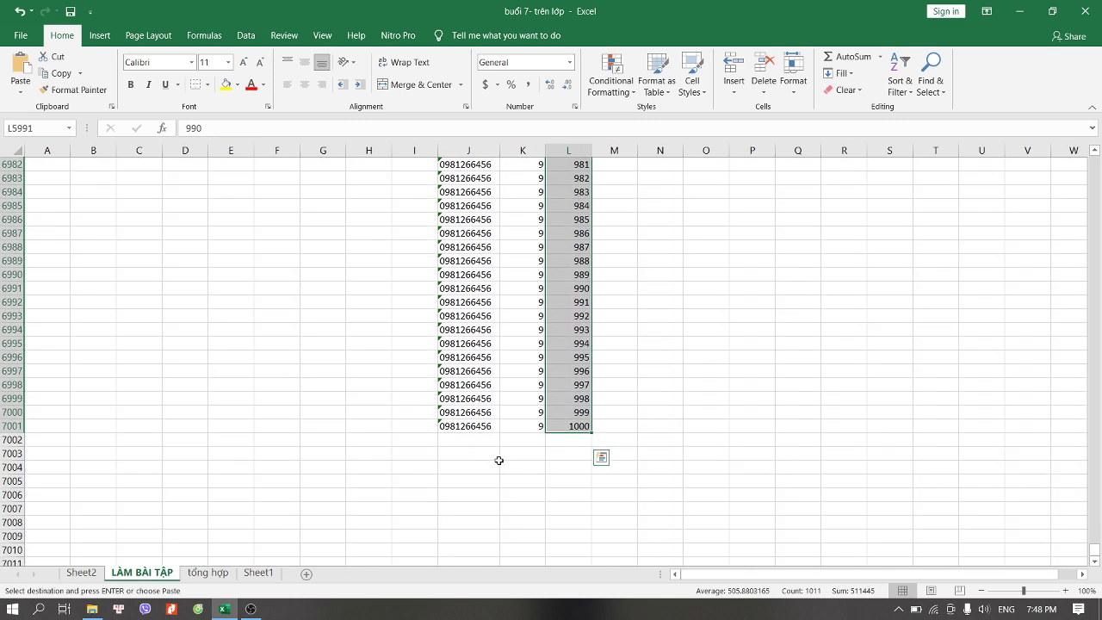
left_click(473, 439)
key("ctrl+v")
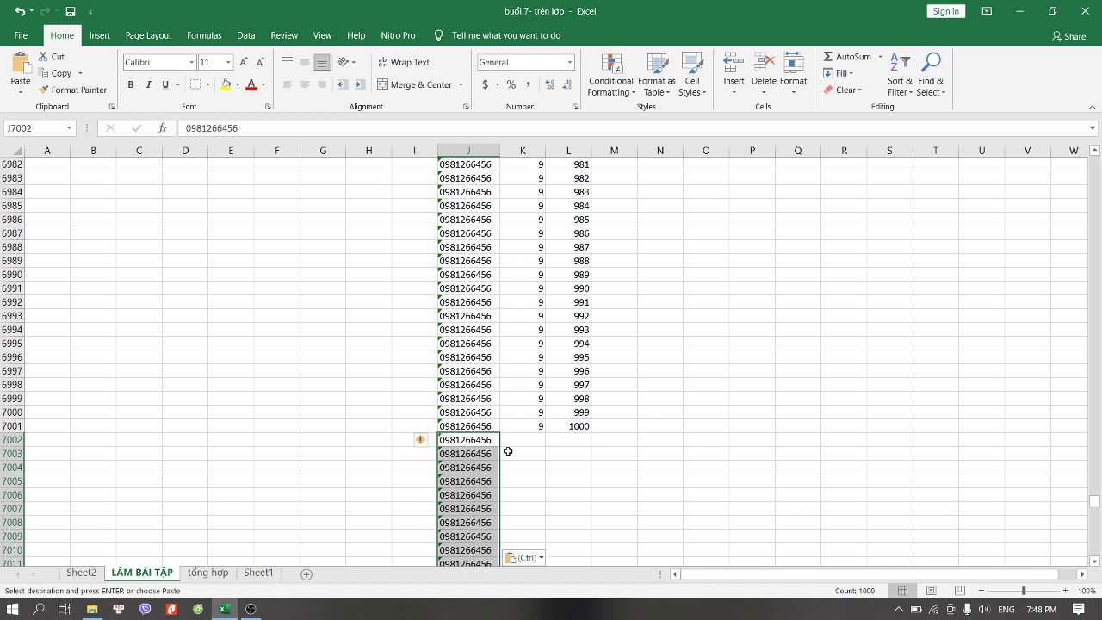
Step: Enter batch number 10 in K7002 and fill it down column K
left_click(508, 446)
type("10")
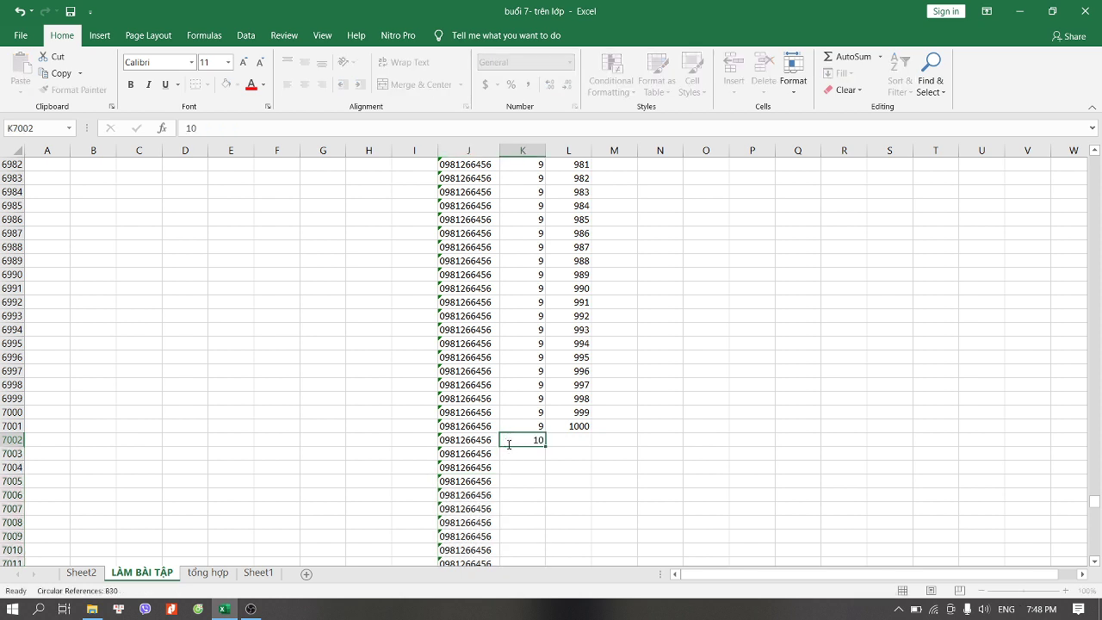
key("Return")
left_click(511, 439)
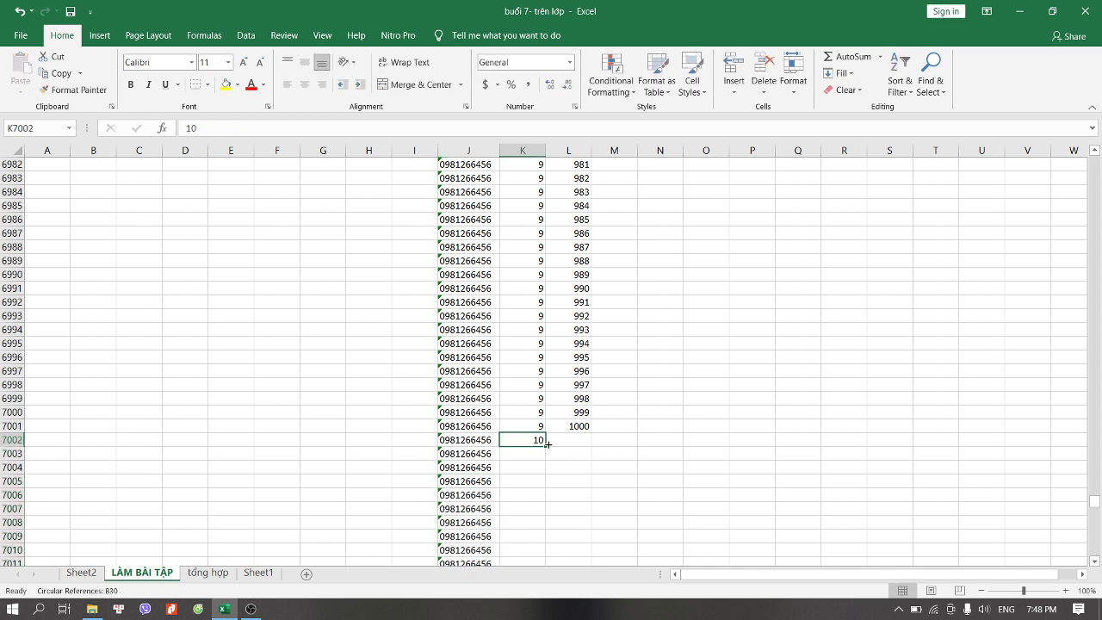
double_click(548, 445)
Step: Number column L from 1 to 1000 starting at L7002 by extending a 1, 2, 3 series
left_click(571, 440)
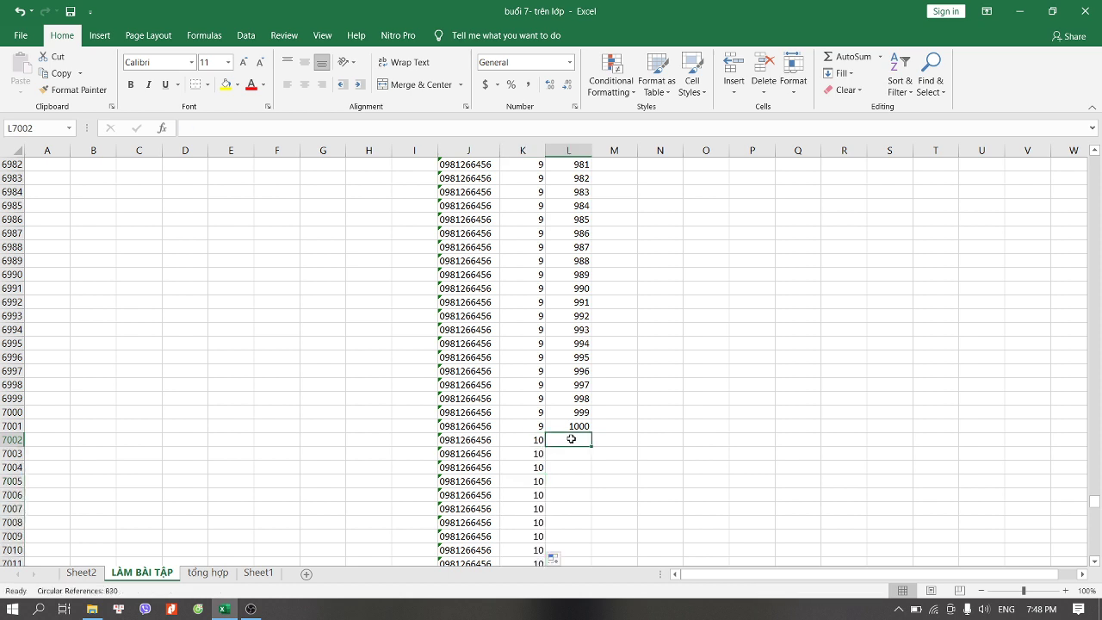
type("1")
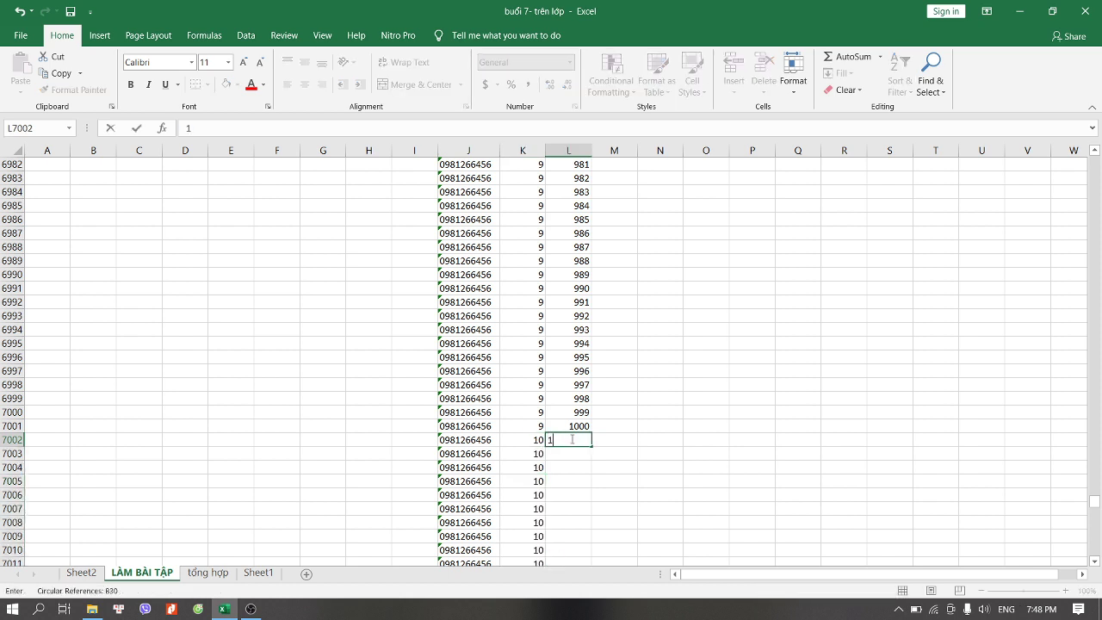
key("Return")
type("2")
key("Return")
type("3")
key("Return")
left_click(574, 441)
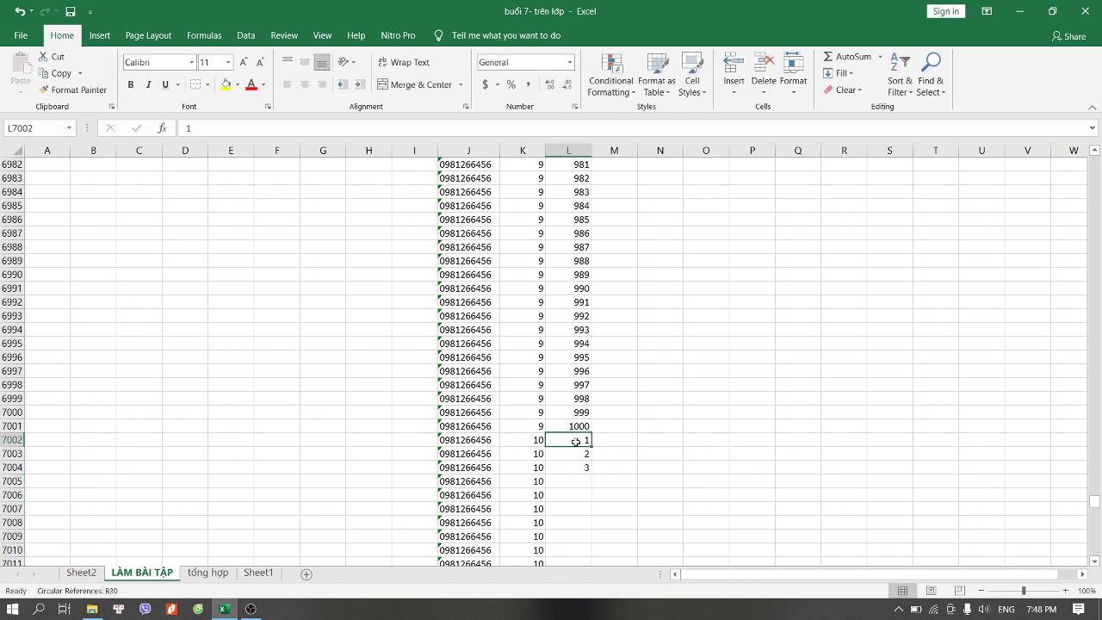
left_click_drag(575, 441, 580, 466)
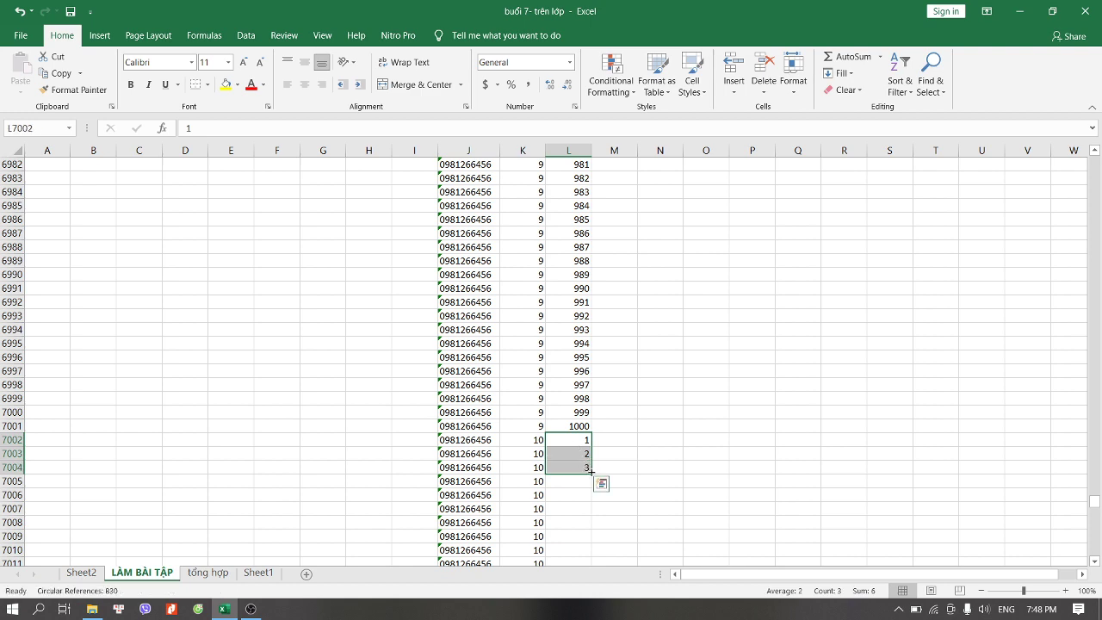
double_click(591, 470)
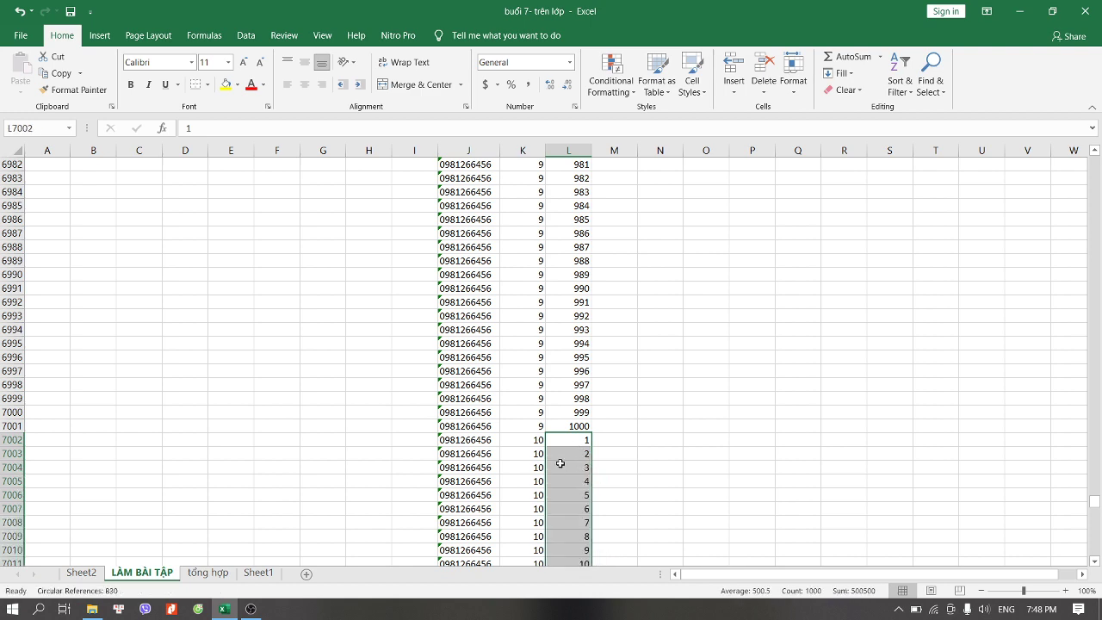
scroll(560, 465, "up", 2)
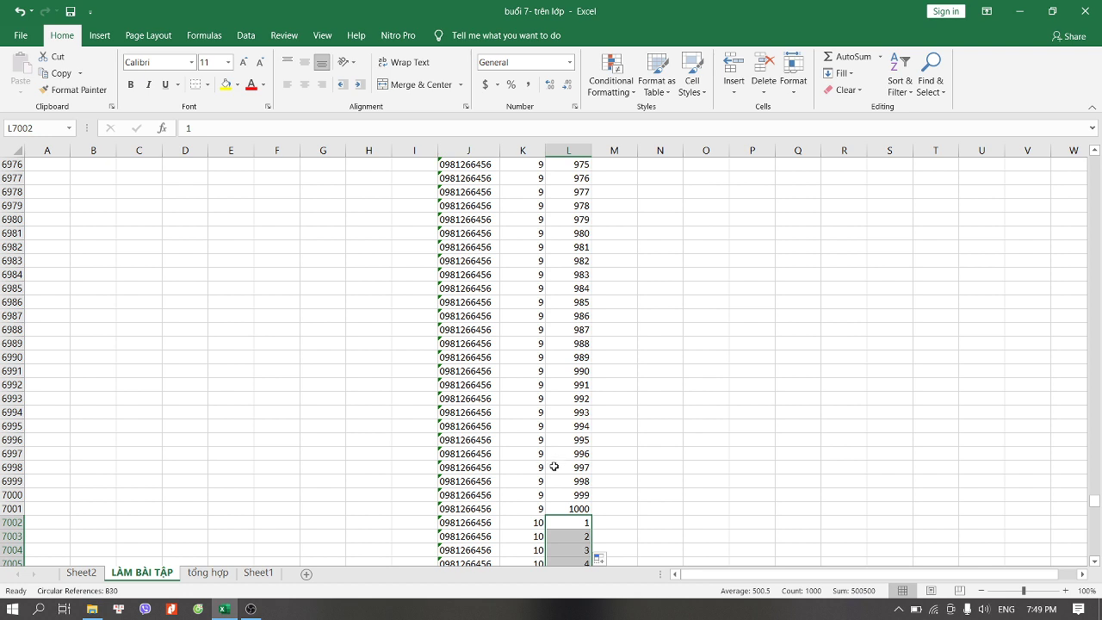
scroll(555, 466, "up", 4)
scroll(554, 467, "up", 7)
scroll(553, 469, "up", 3)
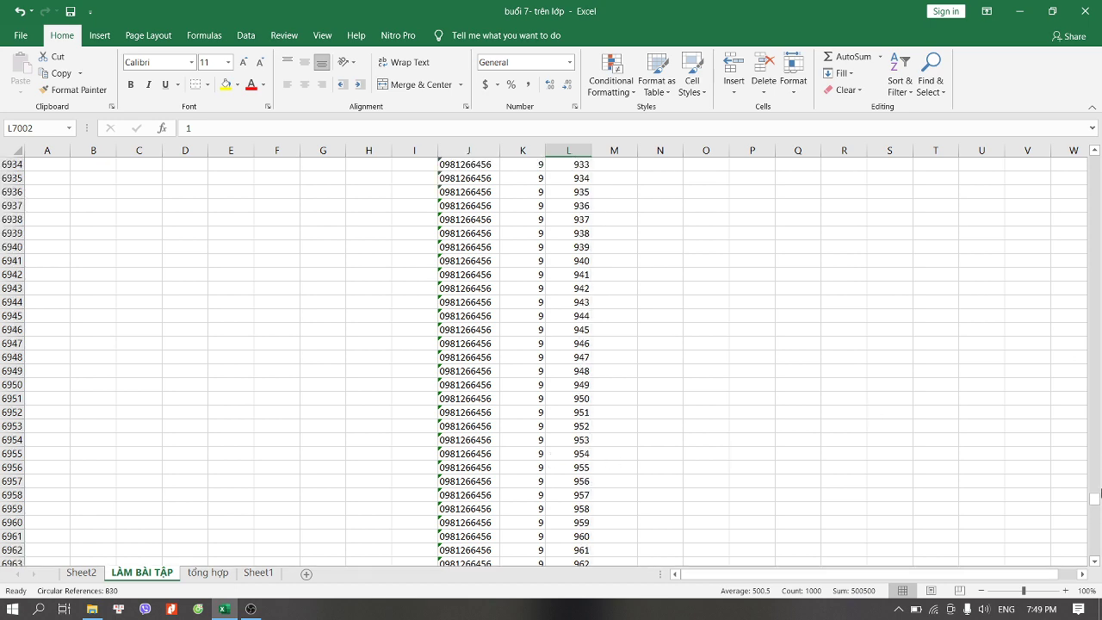
left_click_drag(1097, 501, 1098, 162)
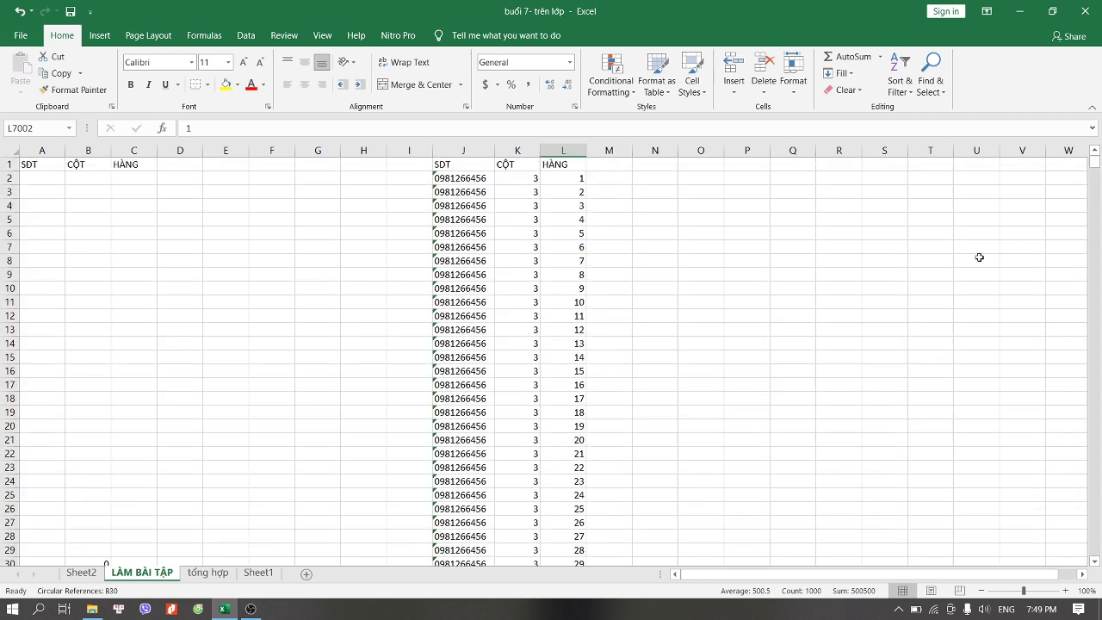
Step: Copy a phone number from Sheet2 into cell A2 on LÀM BÀI TẬP
left_click(33, 183)
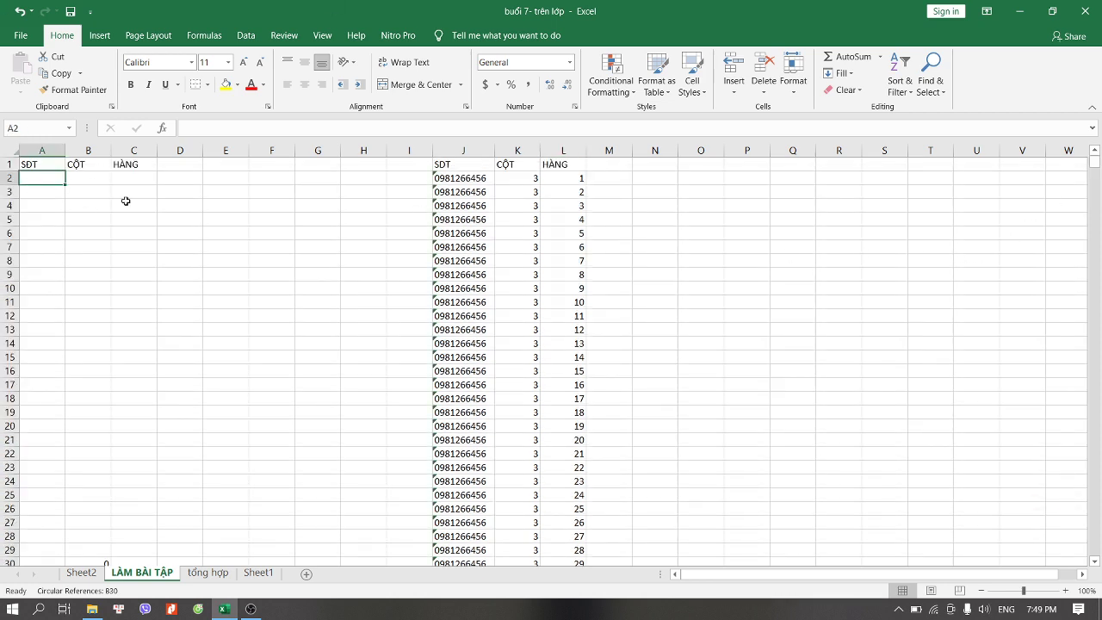
left_click(462, 348)
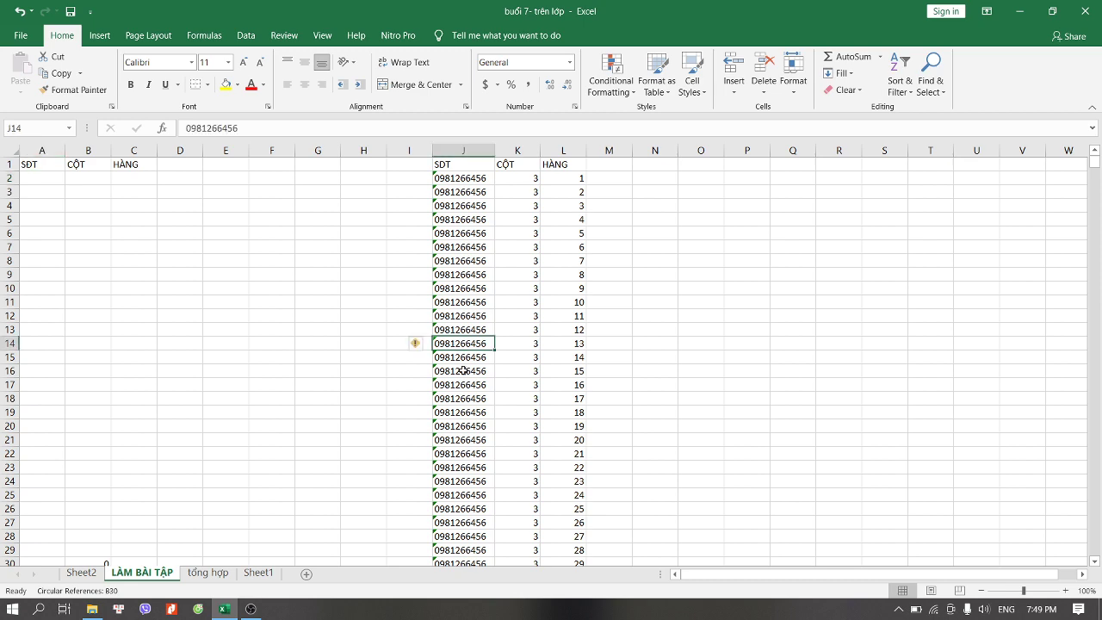
left_click(82, 573)
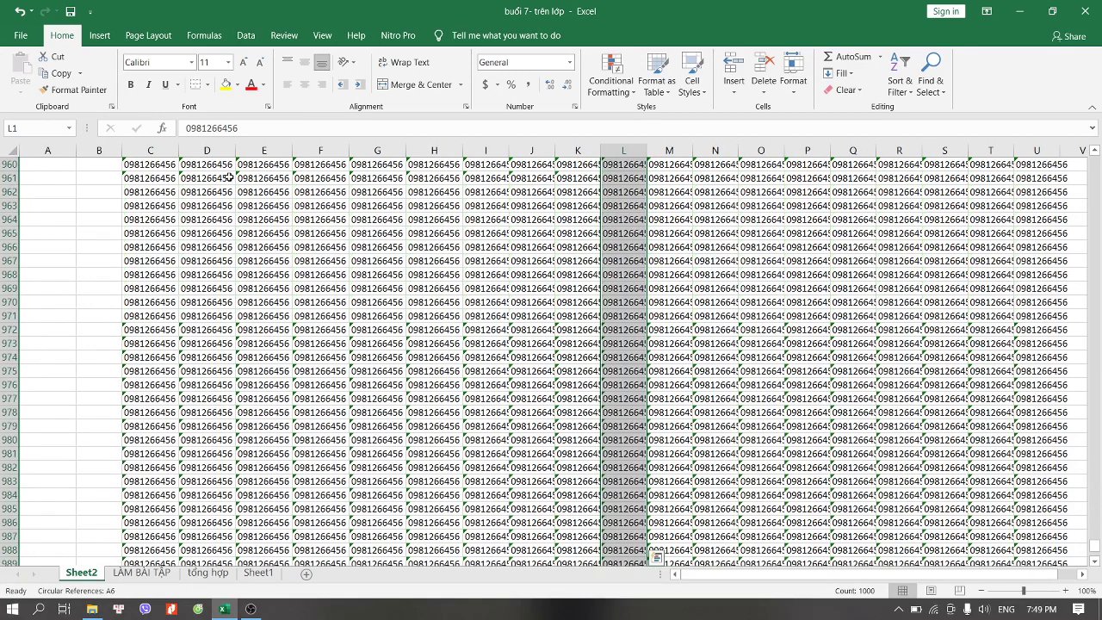
left_click(137, 189)
key("ctrl+c")
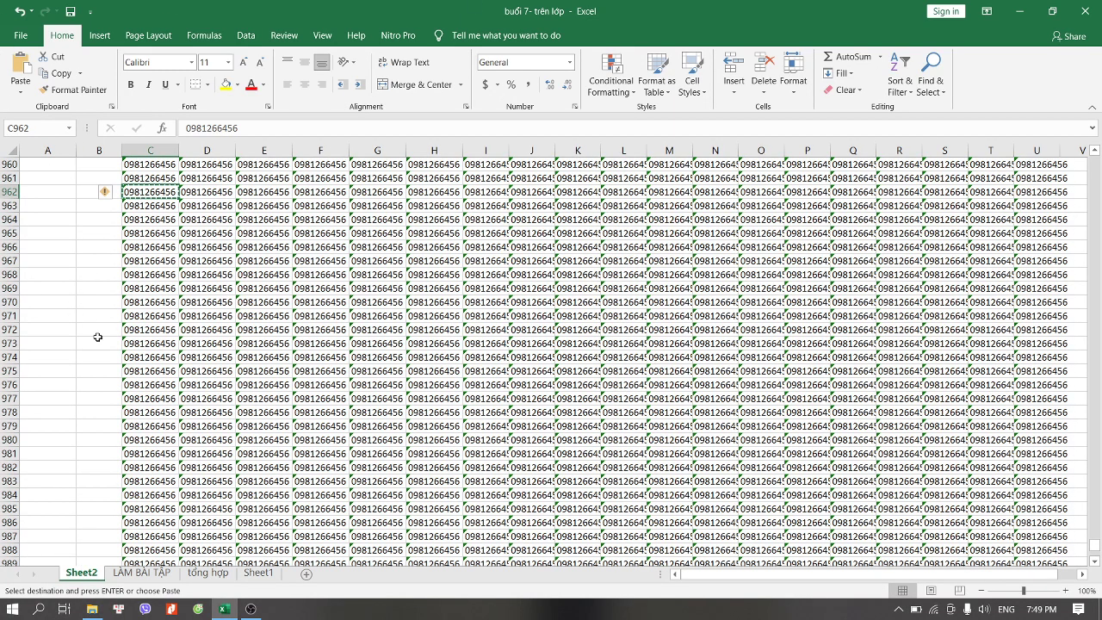
left_click(141, 573)
left_click(32, 176)
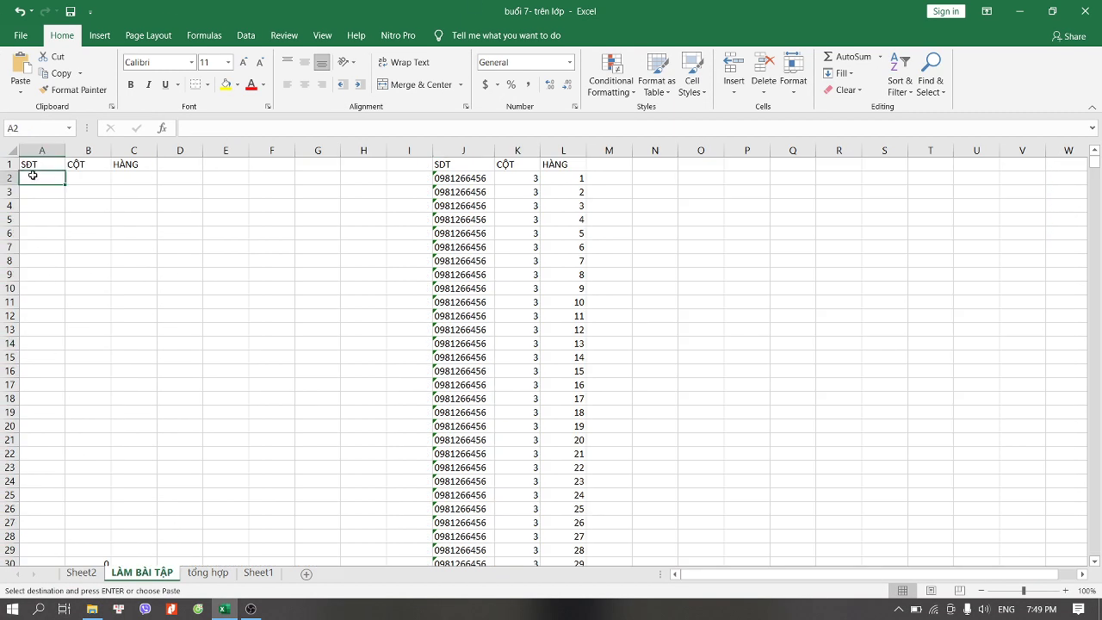
key("ctrl+v")
Step: Copy the phone number in Sheet2's D964 into cell A3
left_click(82, 573)
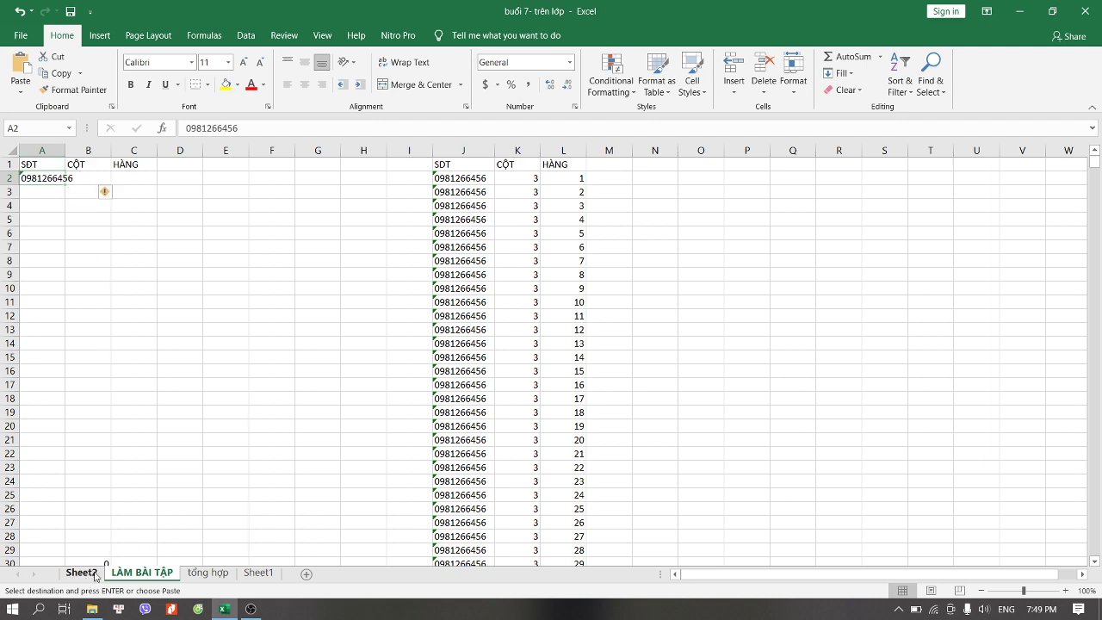
left_click(231, 222)
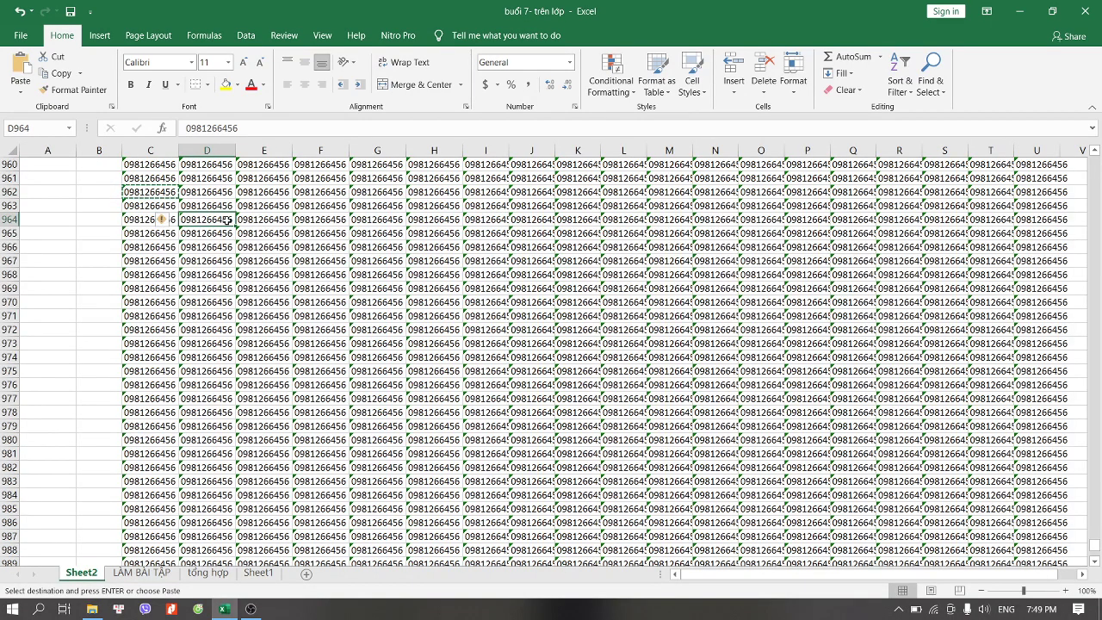
key("ctrl+c")
left_click(142, 573)
left_click(33, 203)
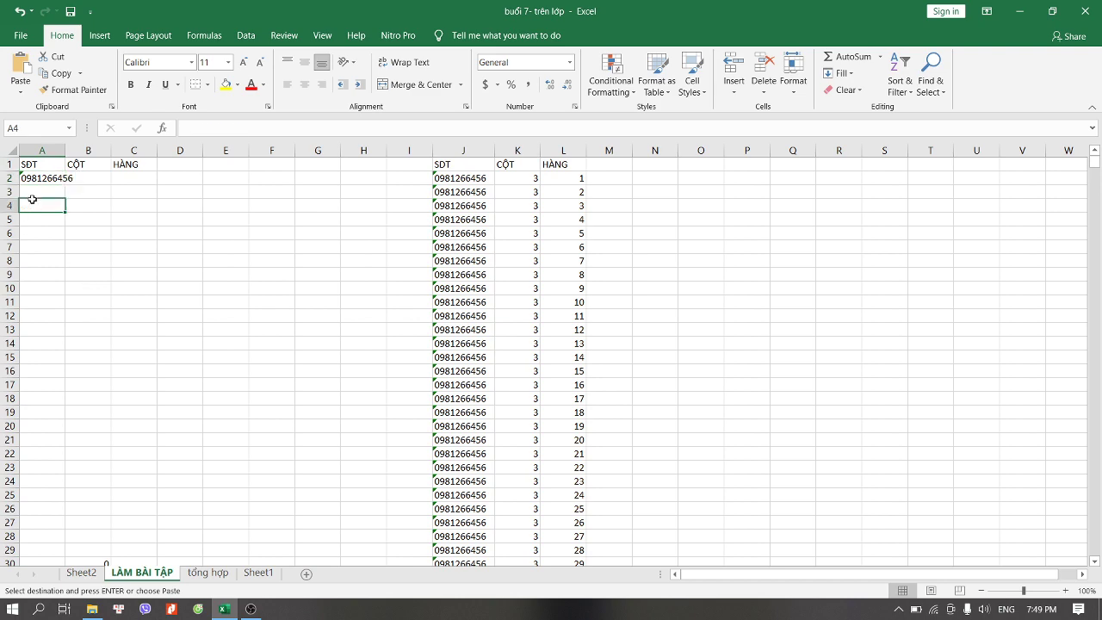
left_click(36, 191)
key("ctrl+v")
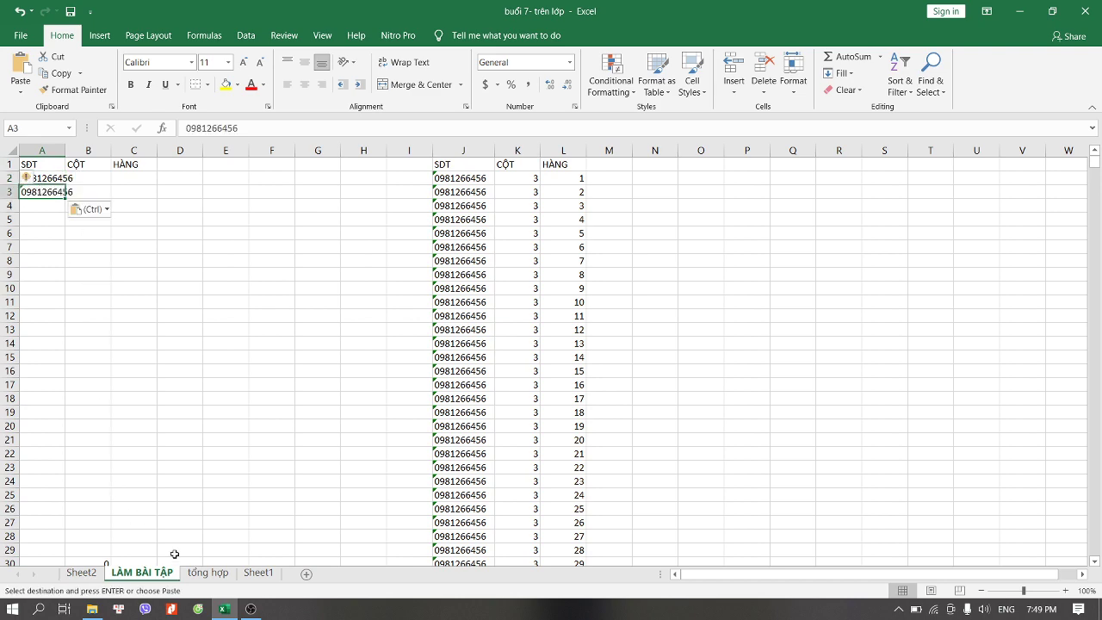
Step: Copy the phone number in Sheet2's E970 into cell A4
left_click(82, 573)
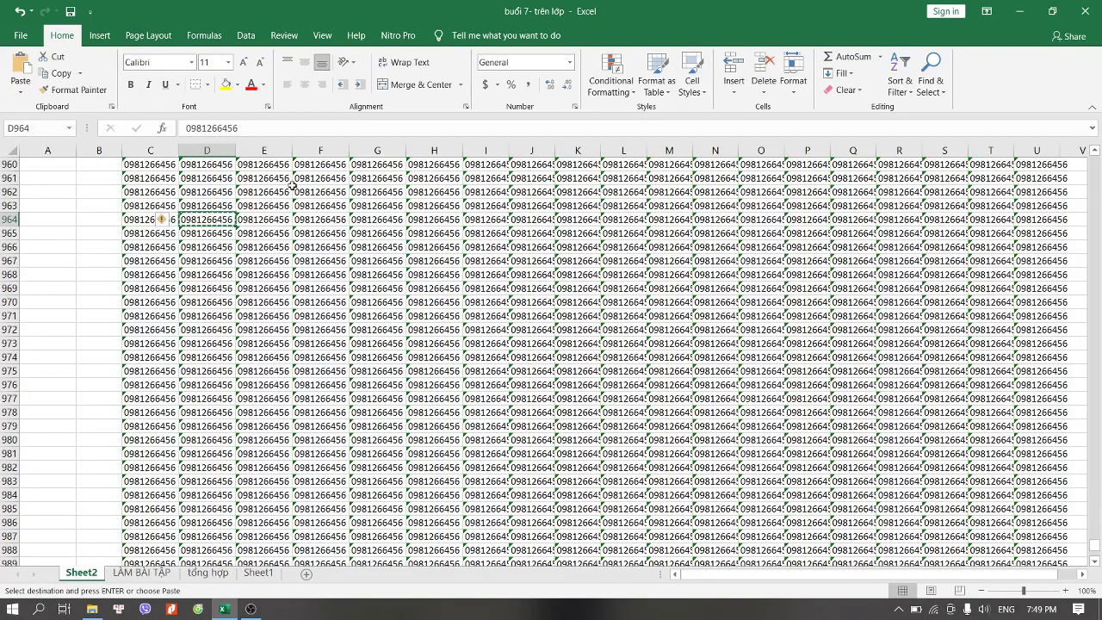
left_click(274, 343)
key("ctrl+v")
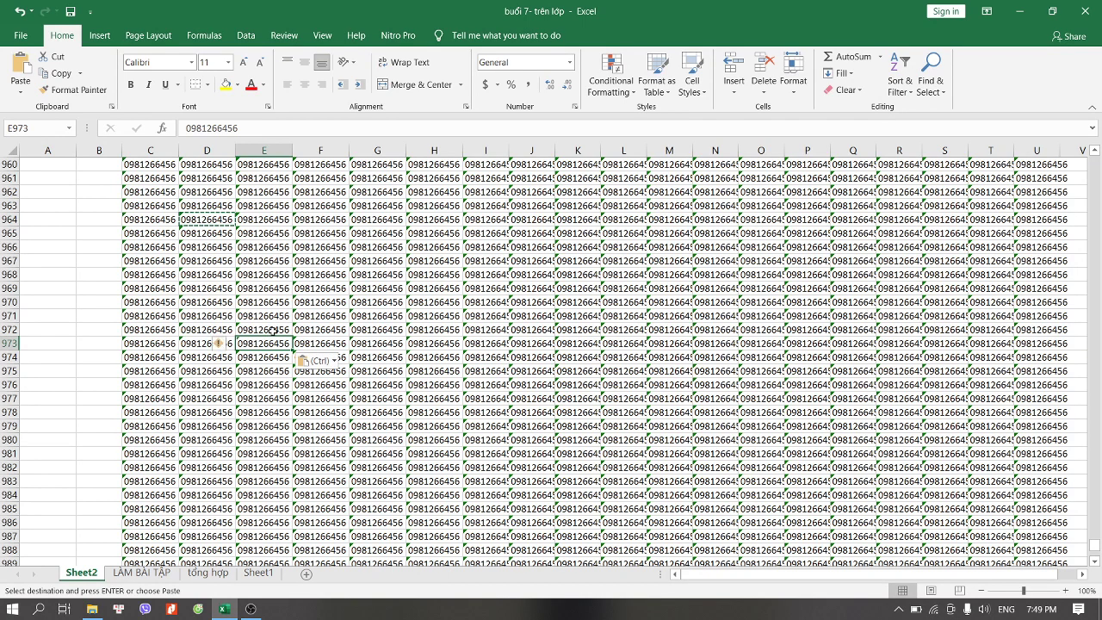
key("ctrl")
left_click(282, 313)
left_click(272, 302)
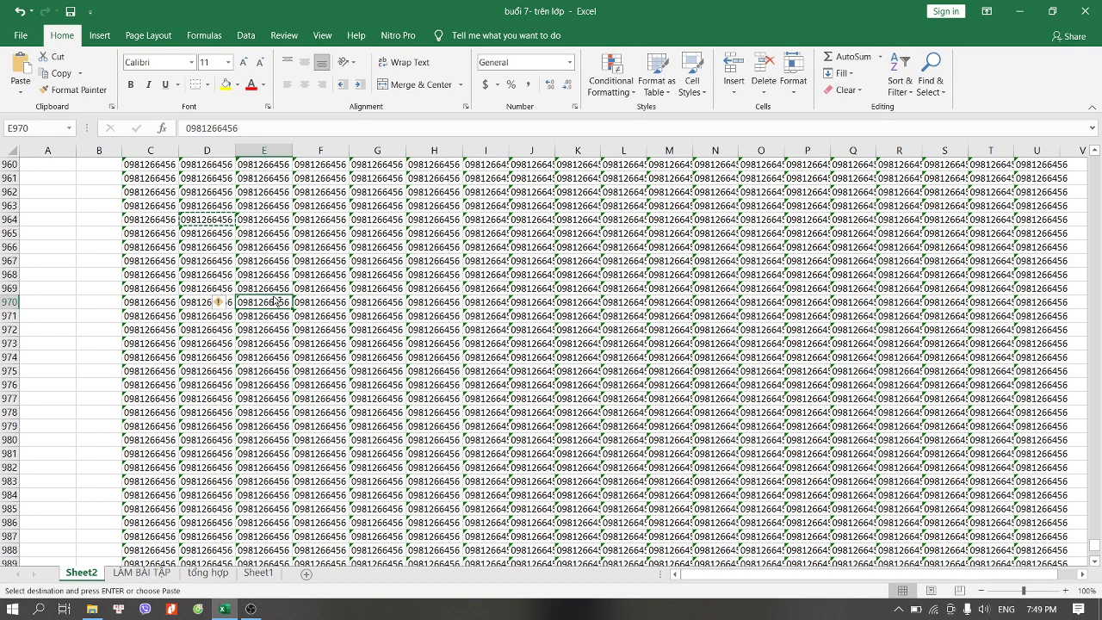
key("ctrl+c")
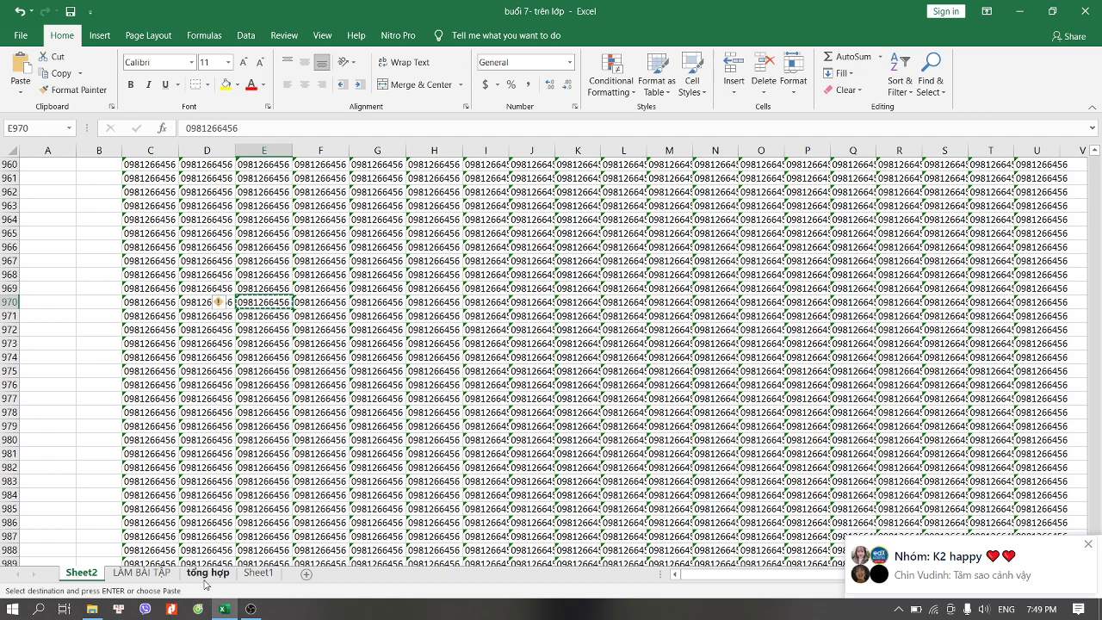
left_click(151, 573)
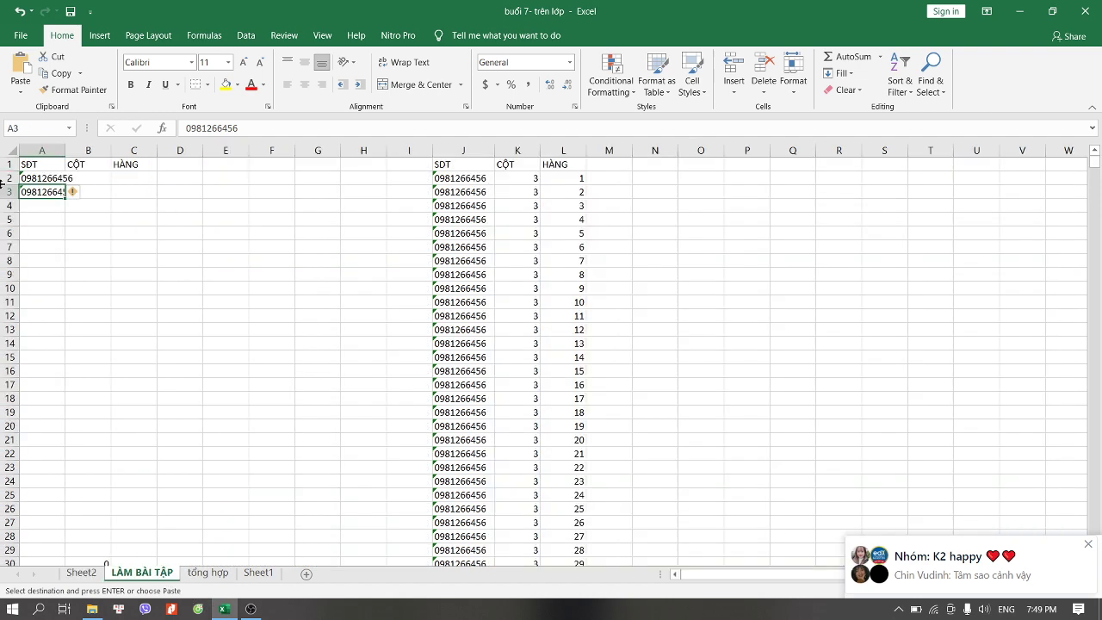
left_click(40, 211)
key("ctrl+v")
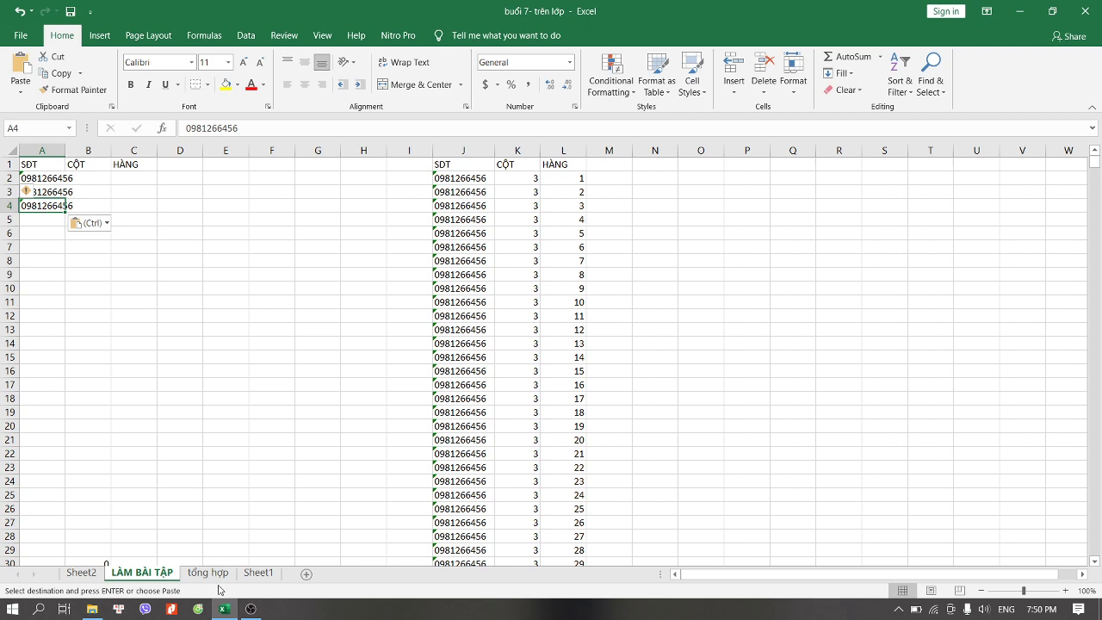
Step: Copy Sheet2's F970 phone number into A5 and autofit column A's width
left_click(82, 573)
left_click(343, 256)
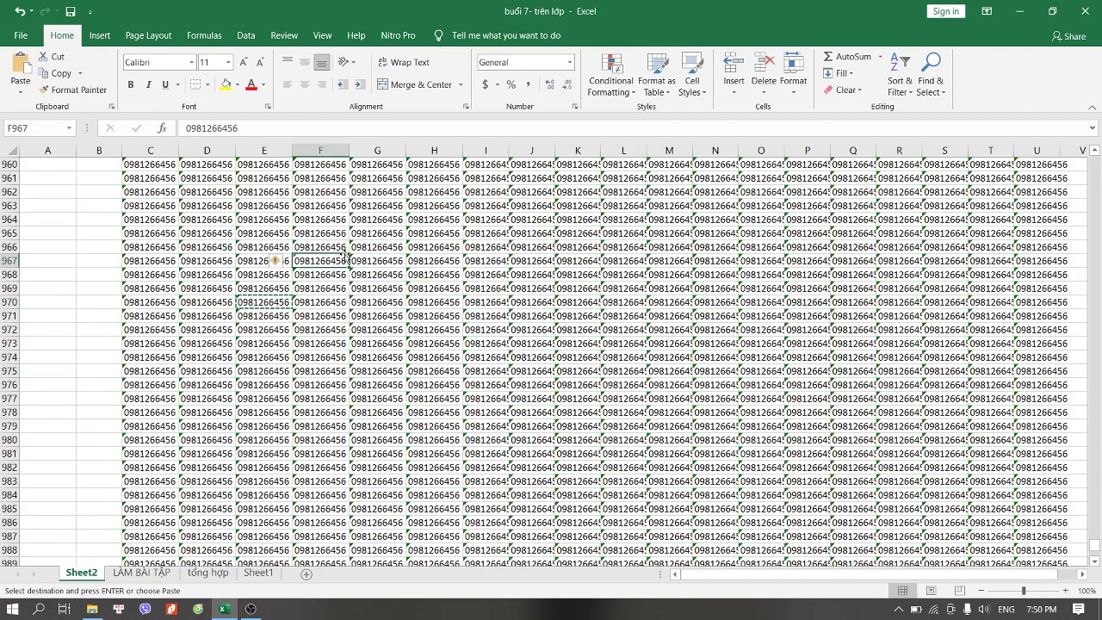
key("ctrl+v")
left_click(325, 298)
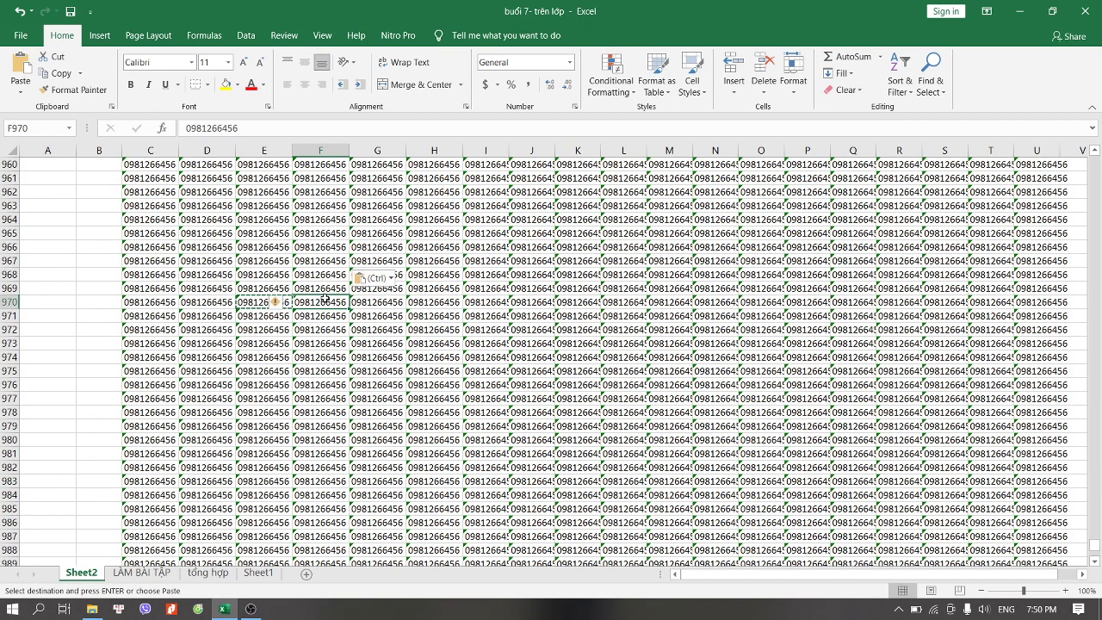
key("ctrl+c")
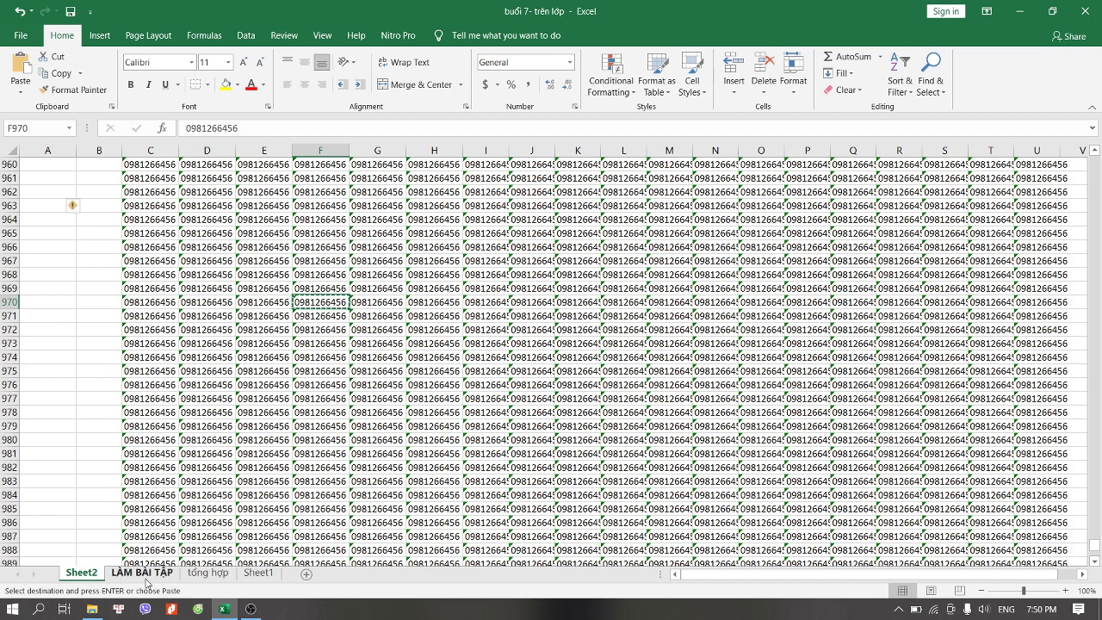
left_click(148, 573)
left_click(33, 222)
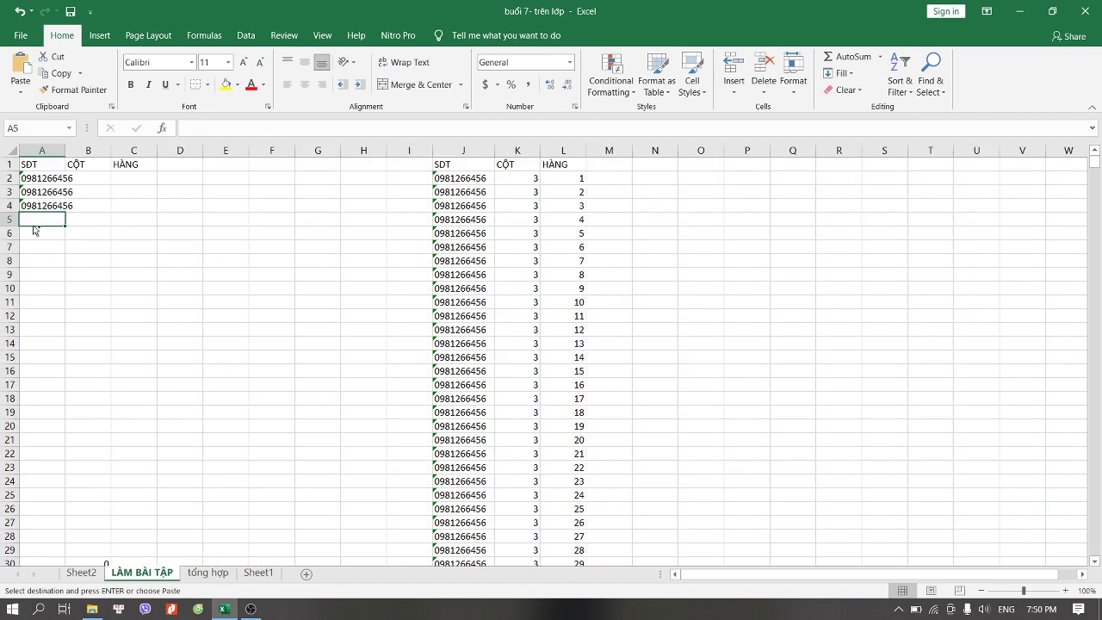
key("ctrl+v")
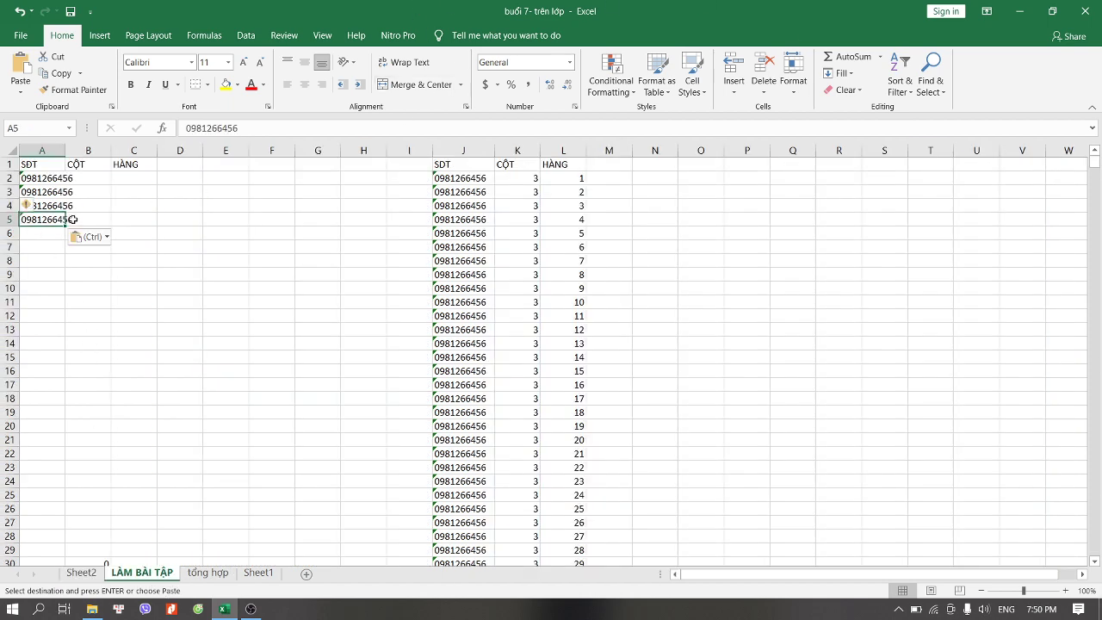
double_click(65, 147)
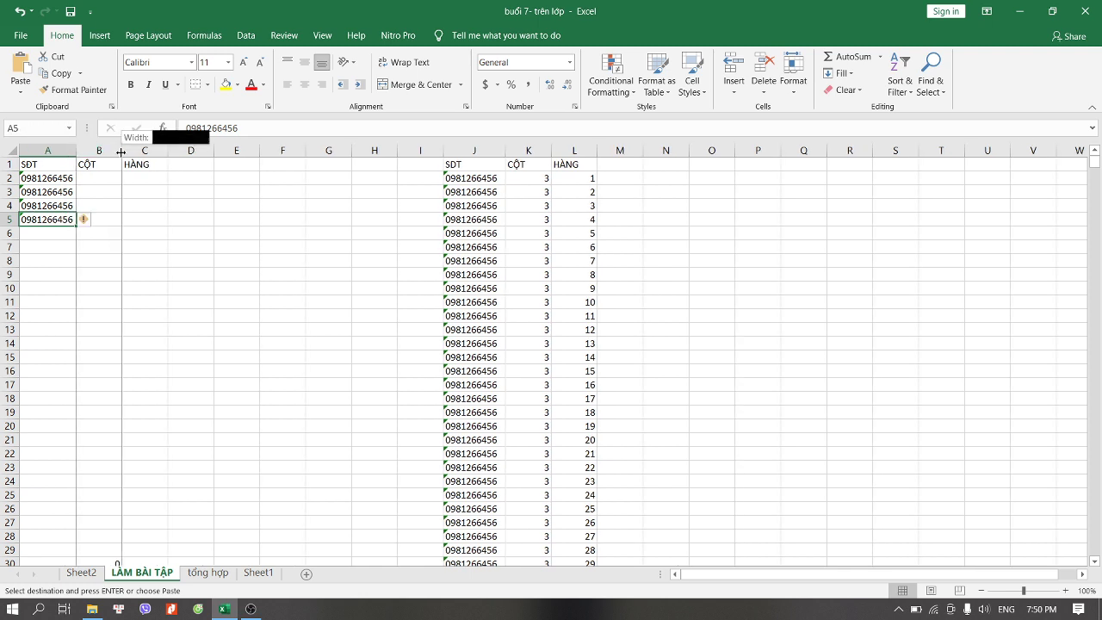
Step: Widen column B and enter =VLOOKUP(A2,$J:$L,2,0) in B2, returning 3
left_click_drag(122, 148, 188, 151)
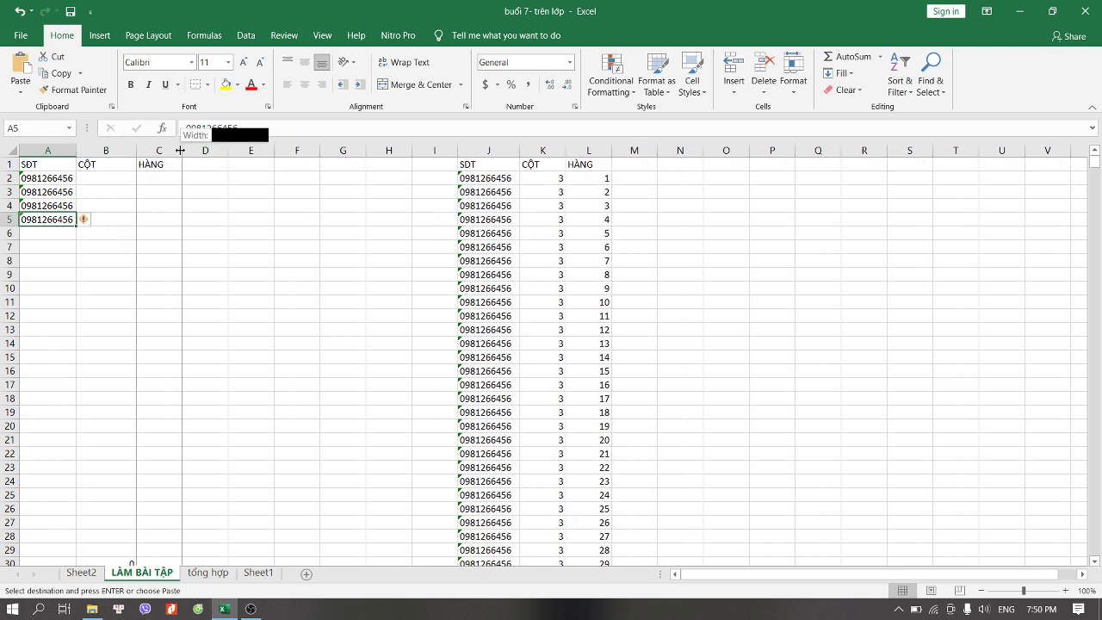
left_click(112, 180)
type("=")
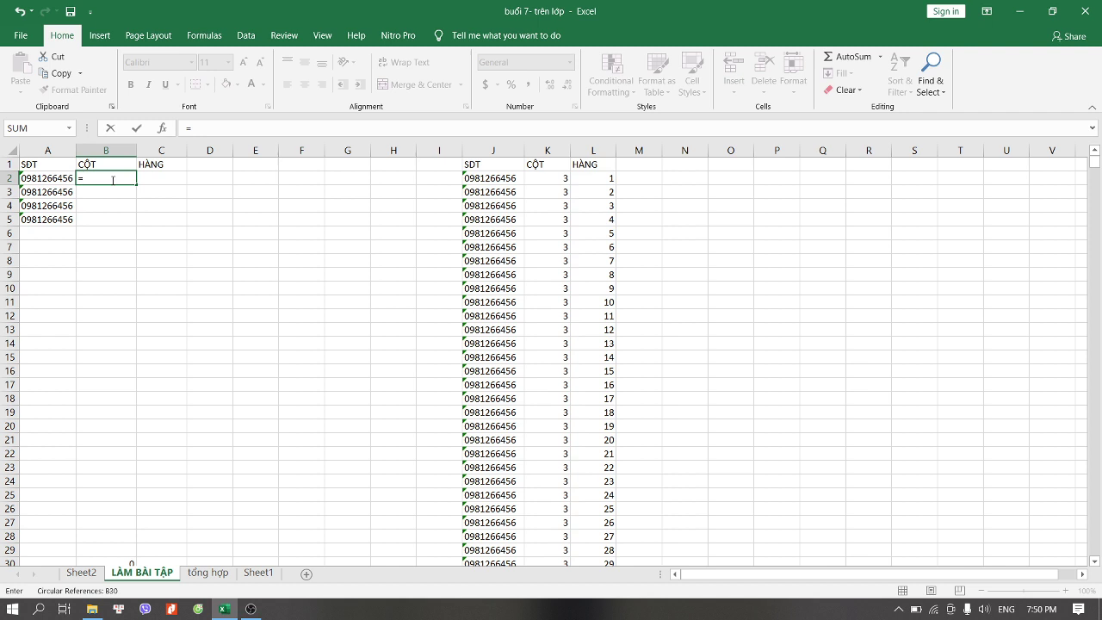
type("VL")
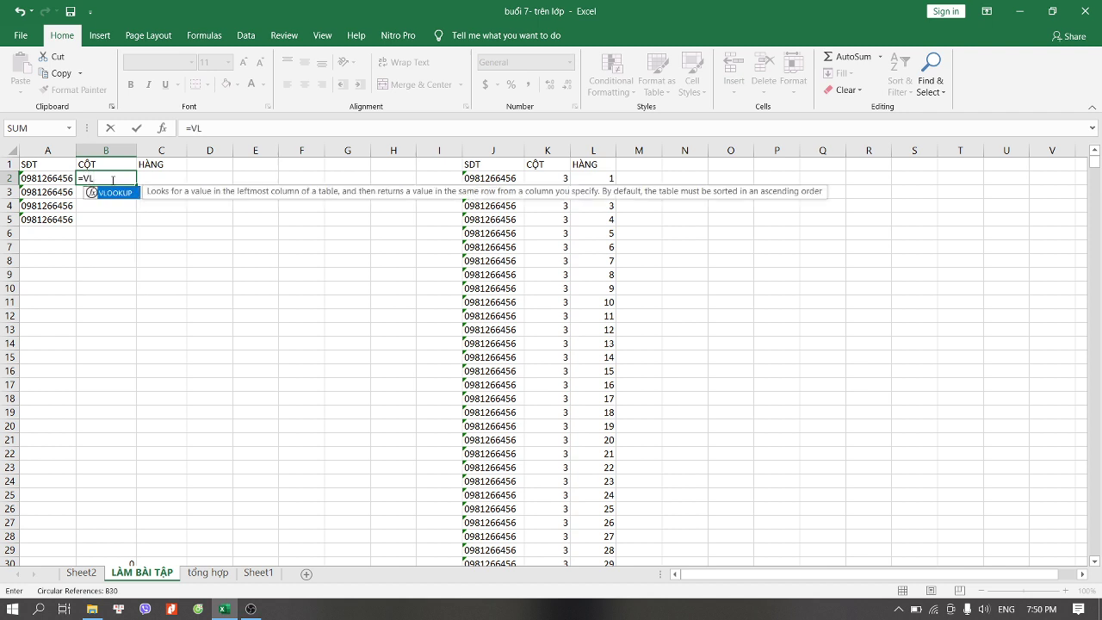
key("Tab")
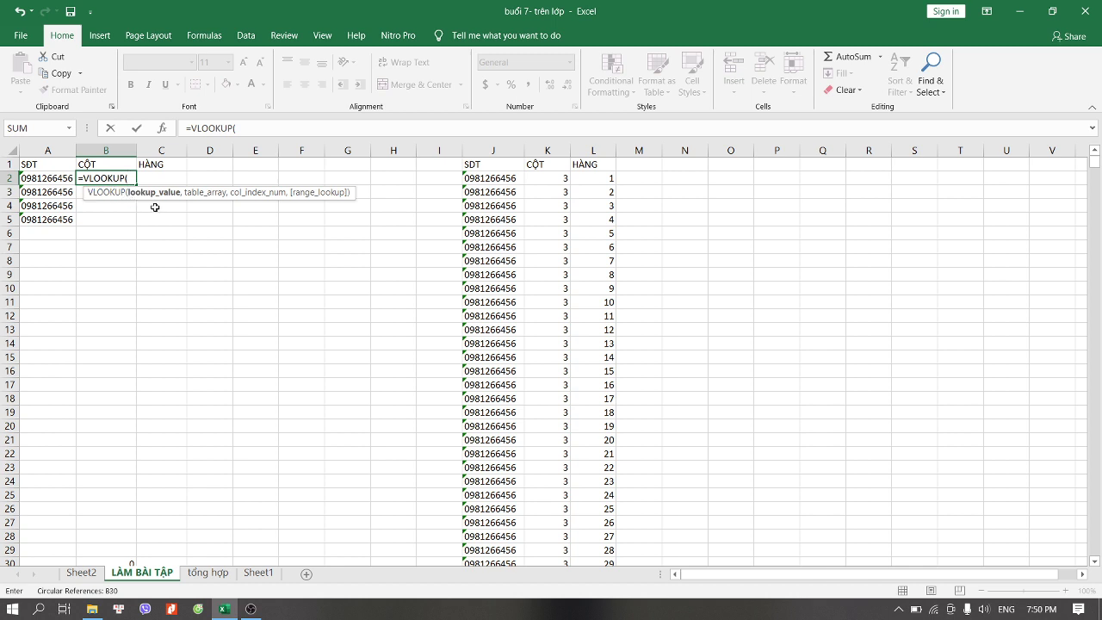
left_click(42, 177)
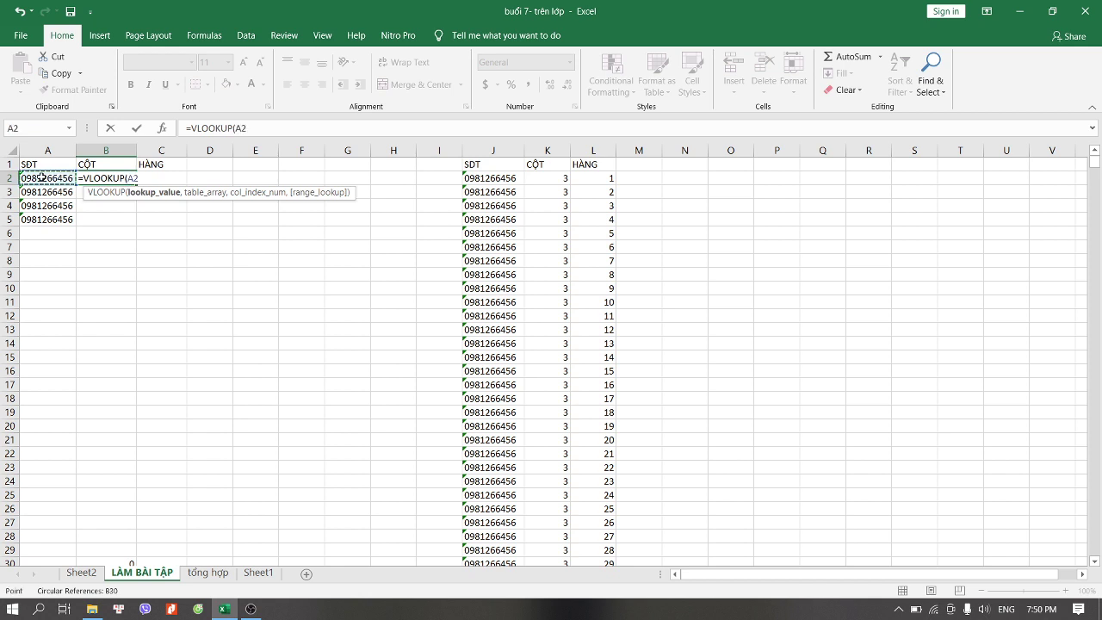
type(",")
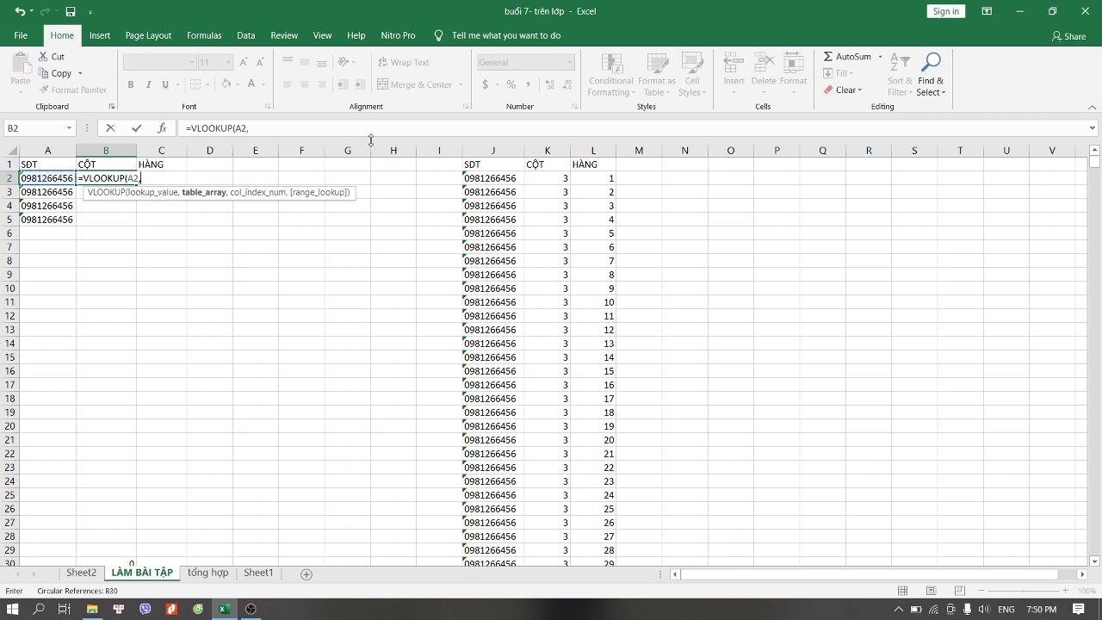
left_click_drag(475, 150, 584, 143)
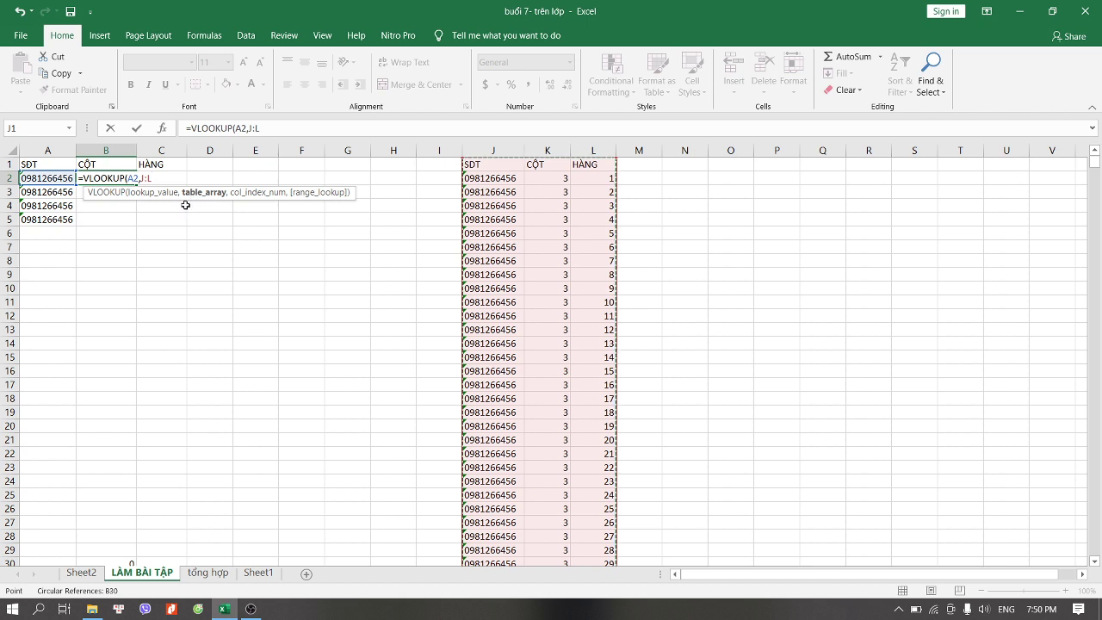
key("F4")
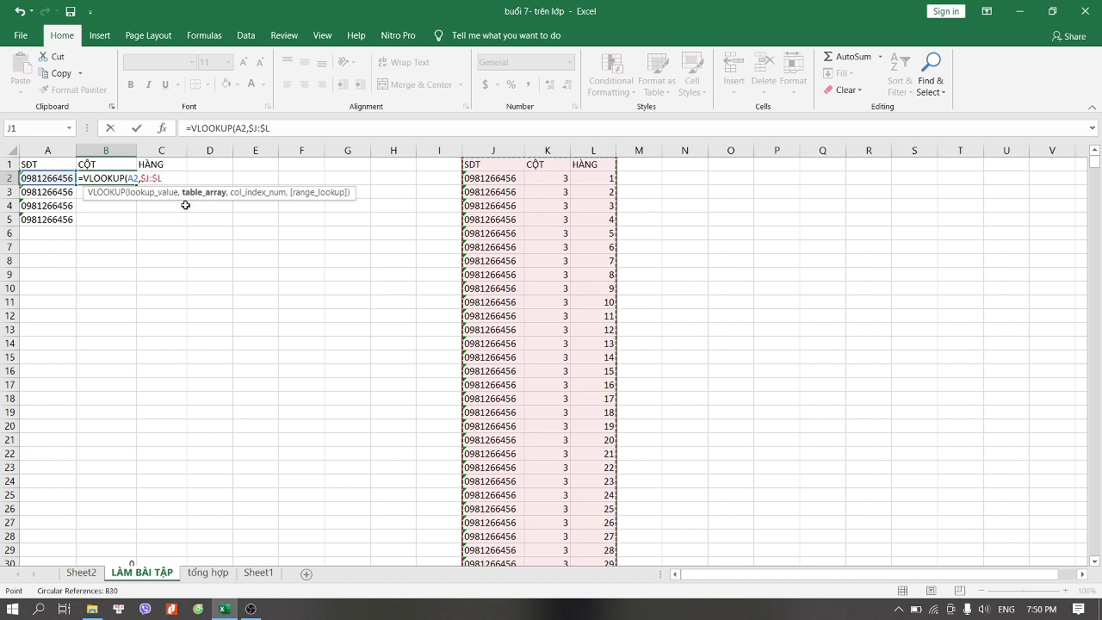
type(",")
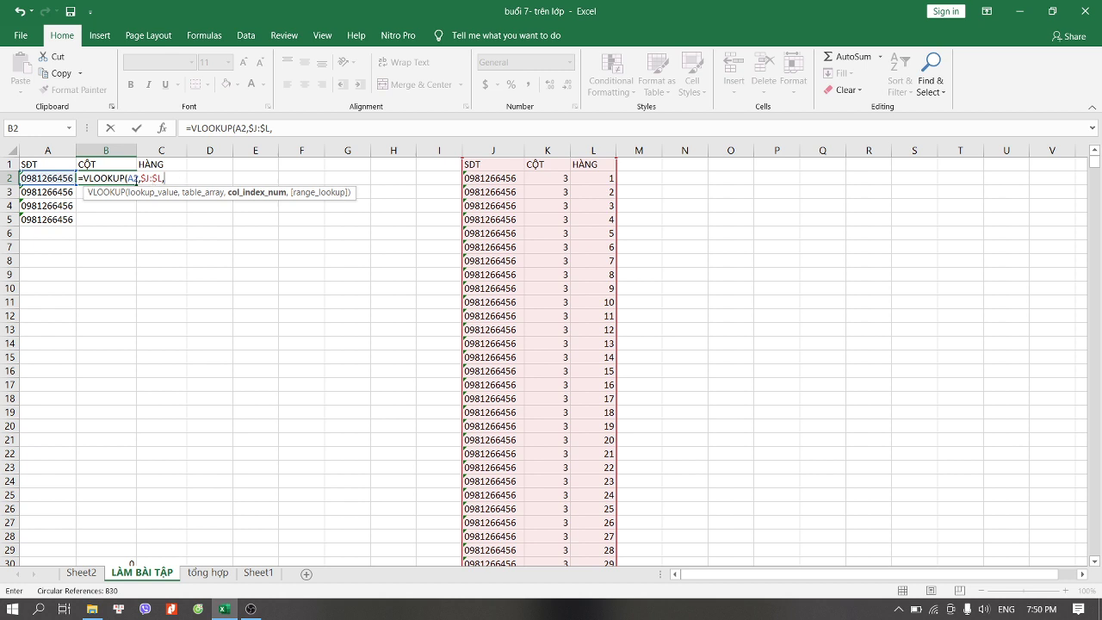
left_click(554, 175)
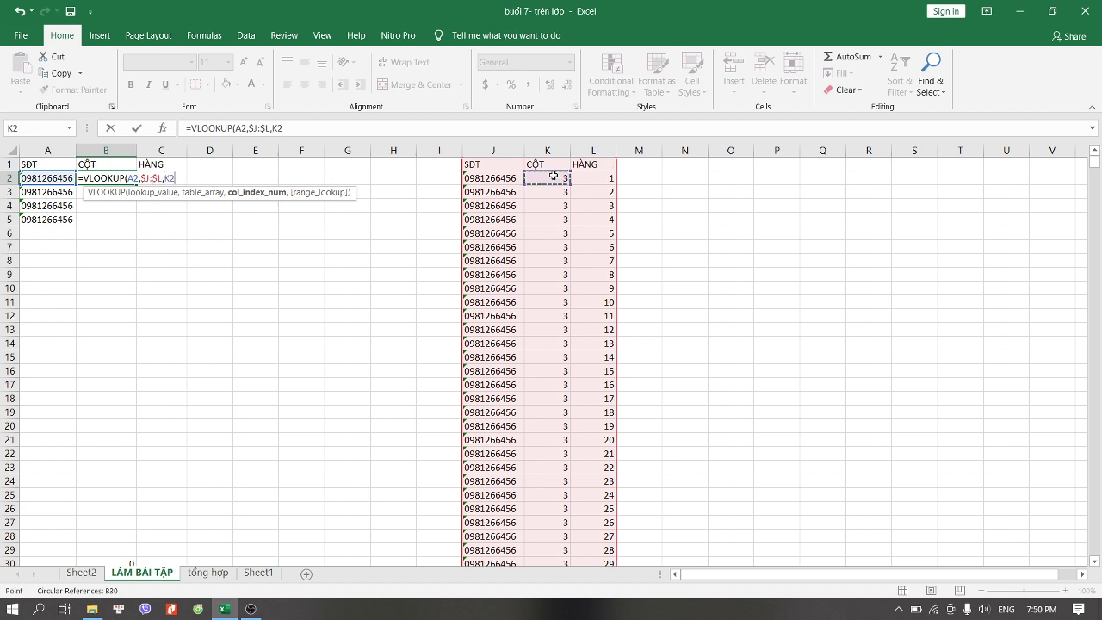
key("BackSpace")
key("BackSpace")
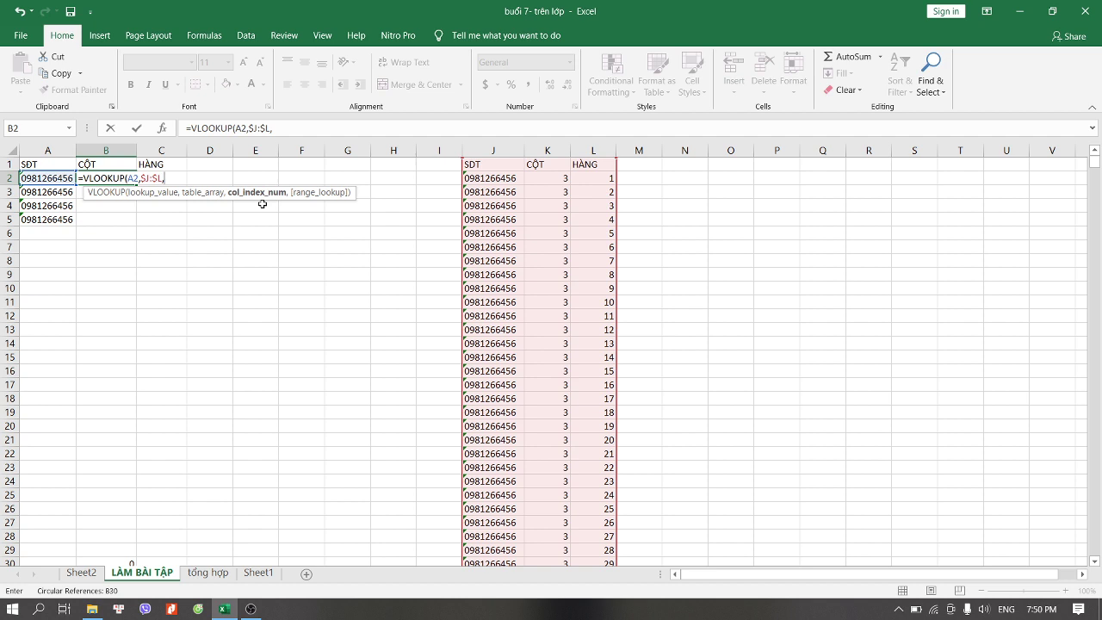
type("2,0")
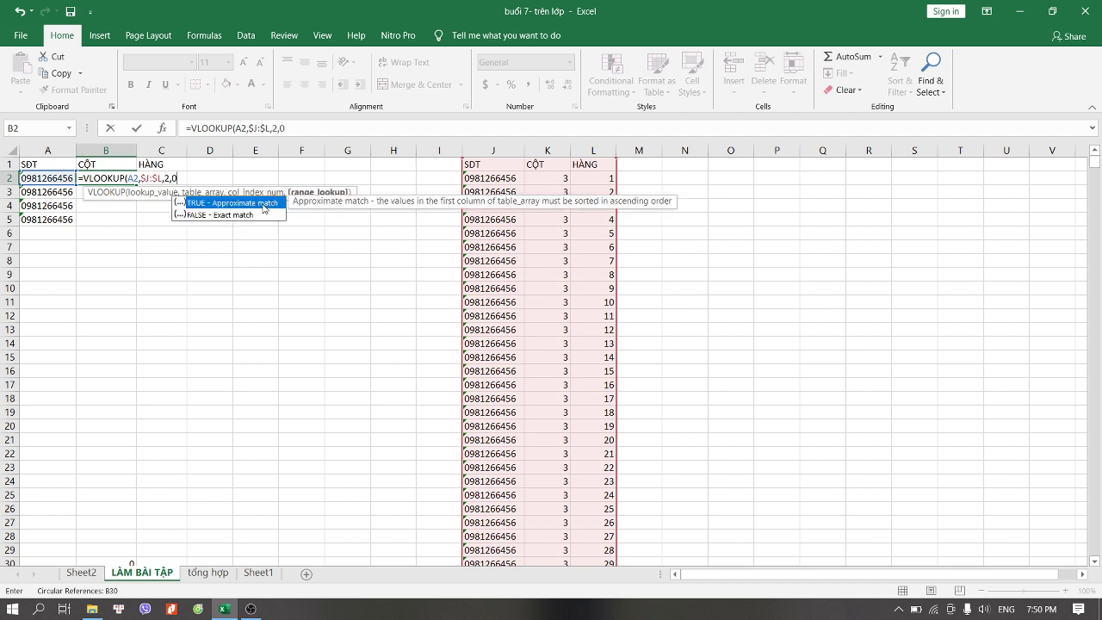
key("Return")
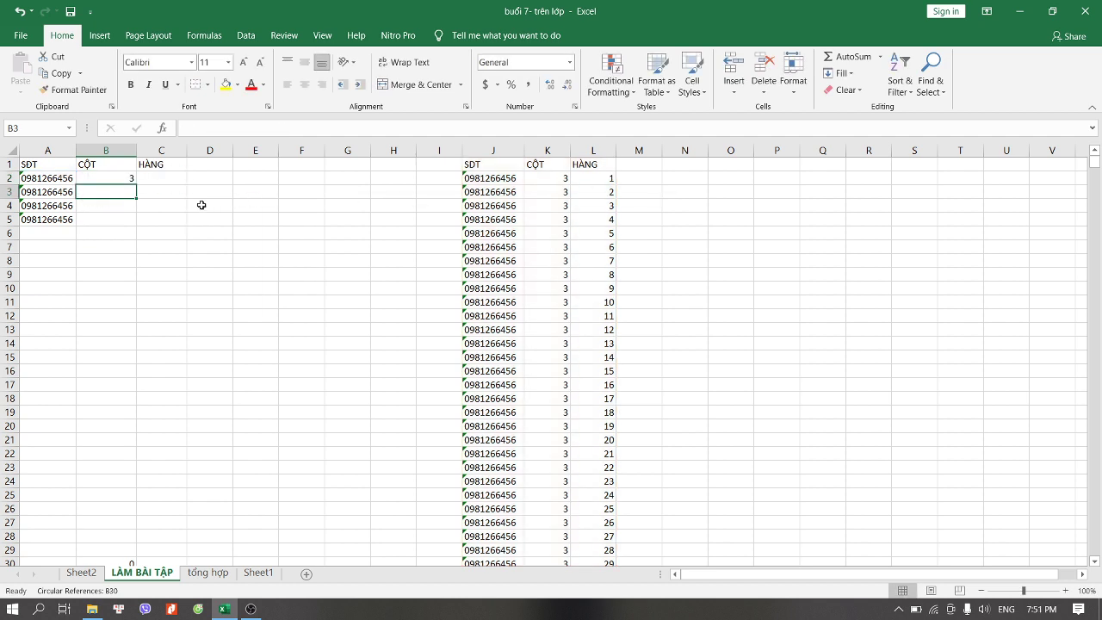
left_click(128, 181)
double_click(136, 184)
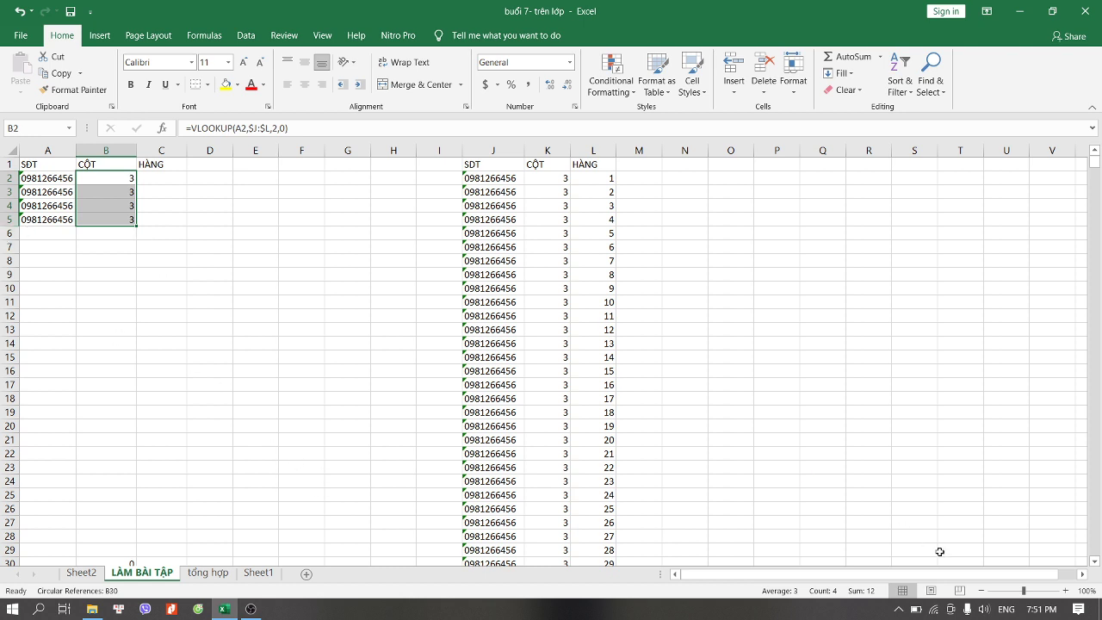
key("ctrl+z")
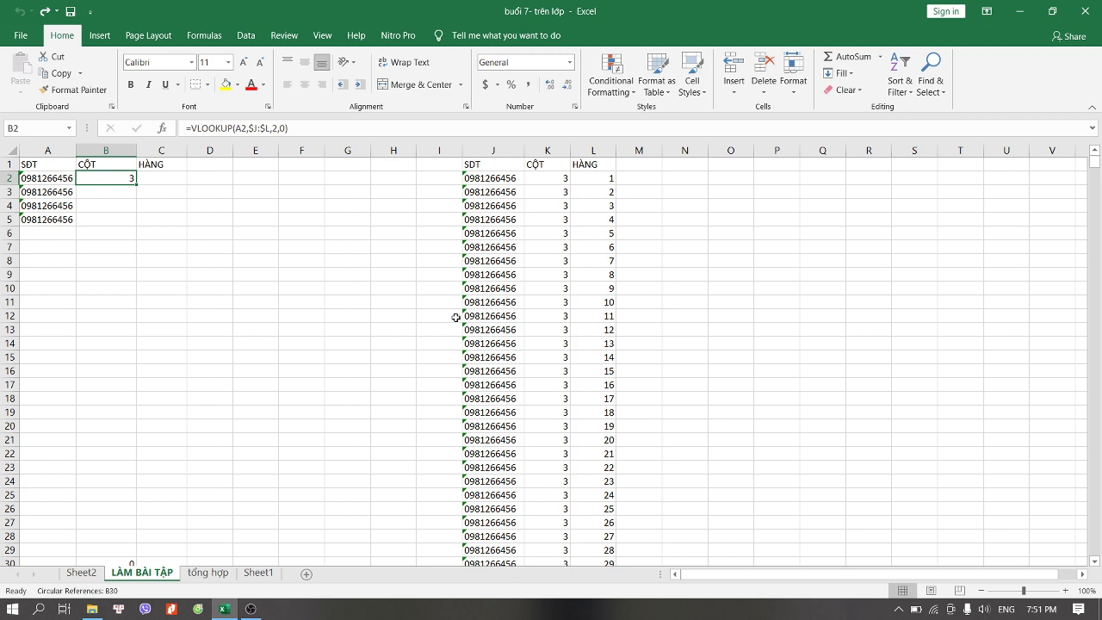
scroll(465, 315, "down", 5)
scroll(490, 310, "down", 9)
scroll(490, 312, "down", 6)
scroll(490, 312, "down", 5)
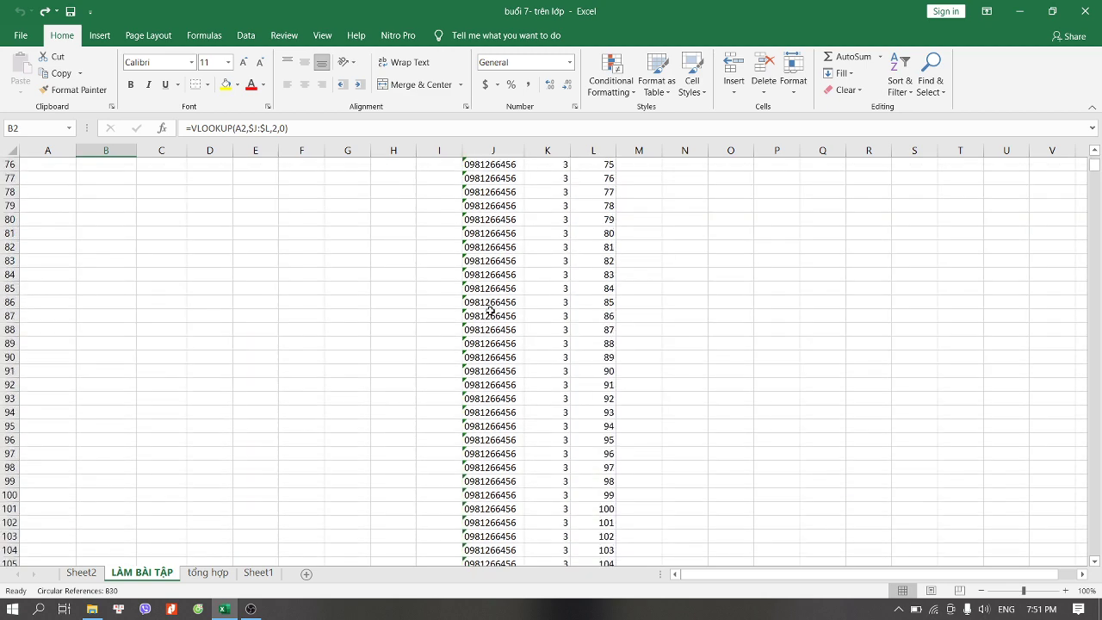
scroll(490, 312, "down", 9)
scroll(490, 312, "down", 5)
scroll(490, 312, "down", 4)
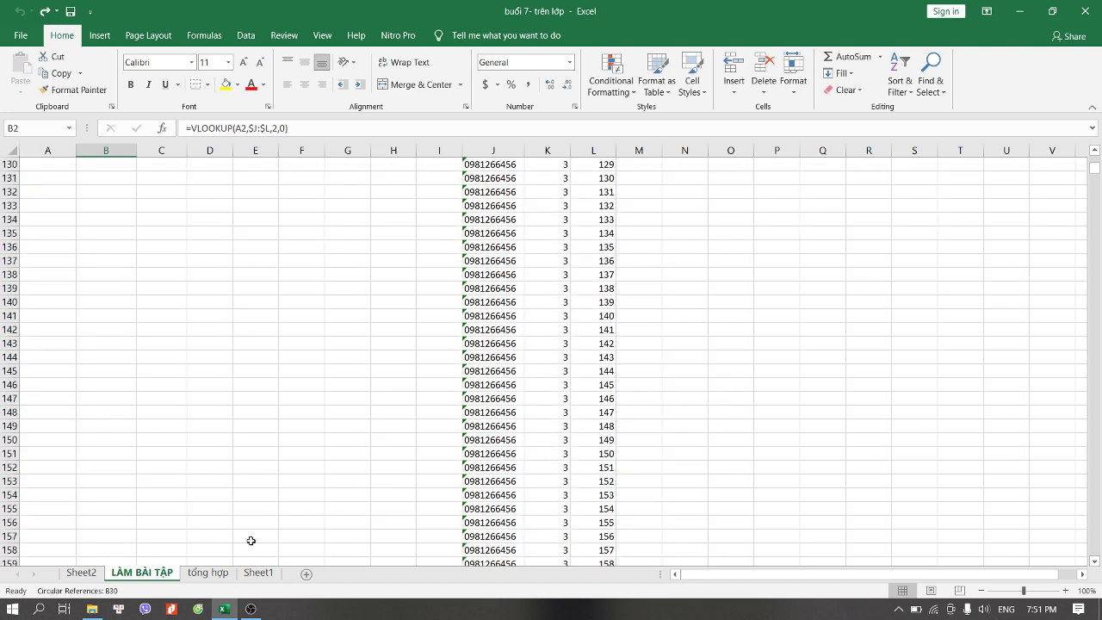
left_click(83, 571)
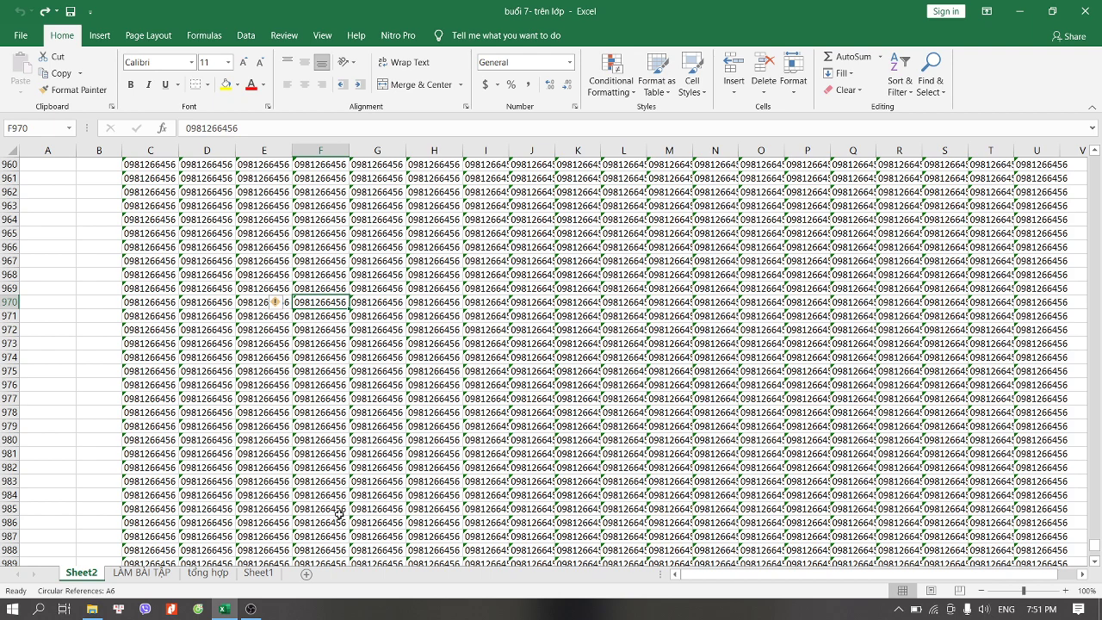
scroll(339, 514, "up", 5)
scroll(368, 496, "up", 2)
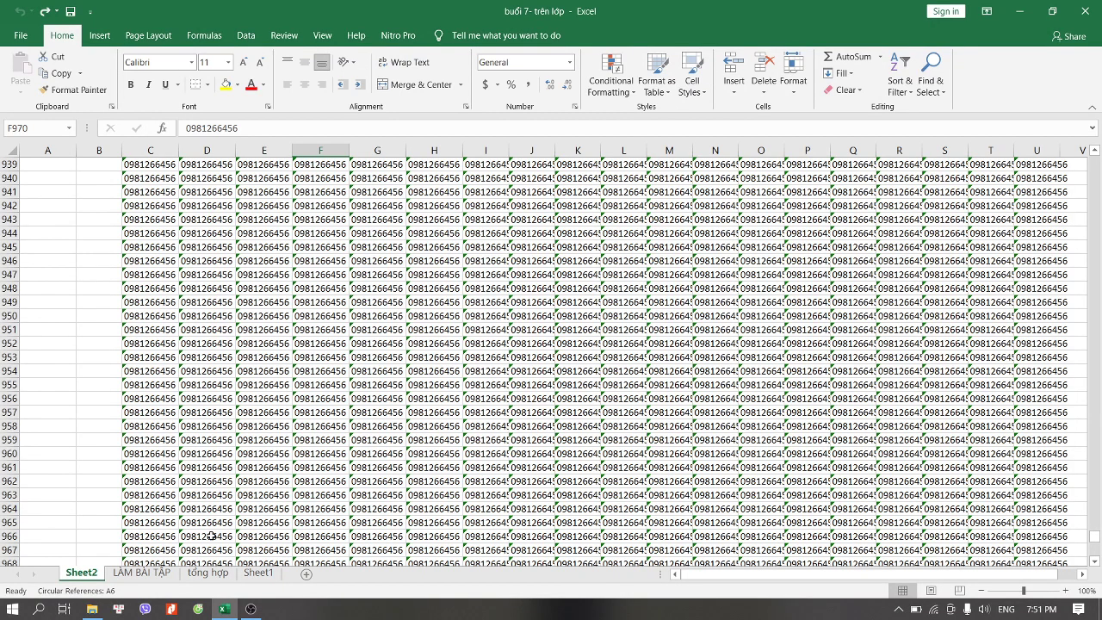
left_click(142, 573)
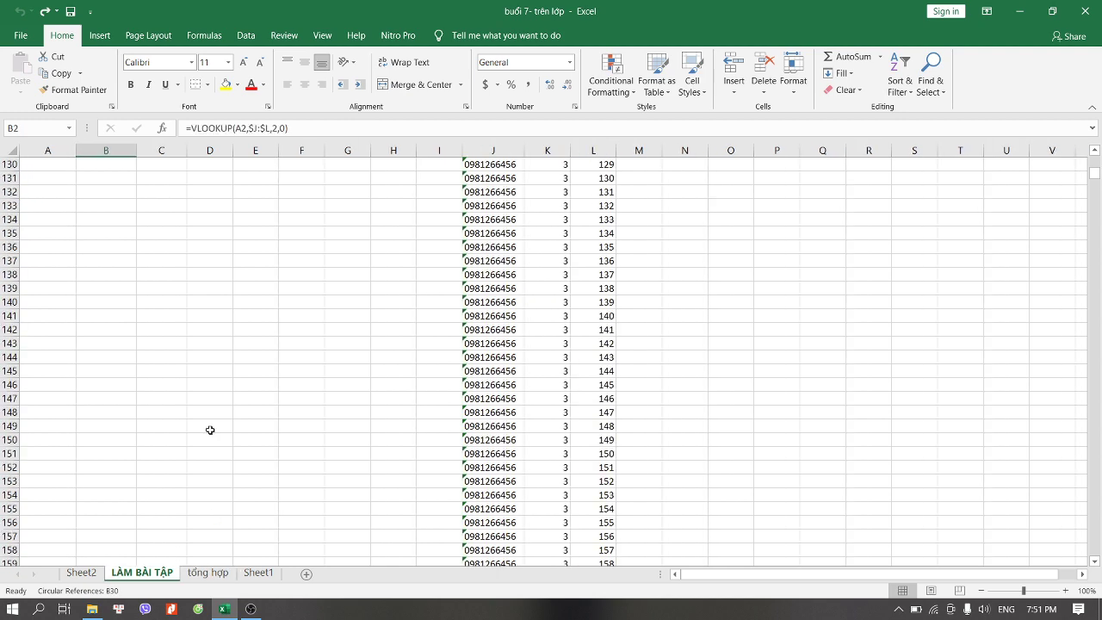
scroll(213, 417, "up", 11)
scroll(213, 416, "up", 8)
scroll(213, 417, "up", 9)
scroll(213, 417, "up", 11)
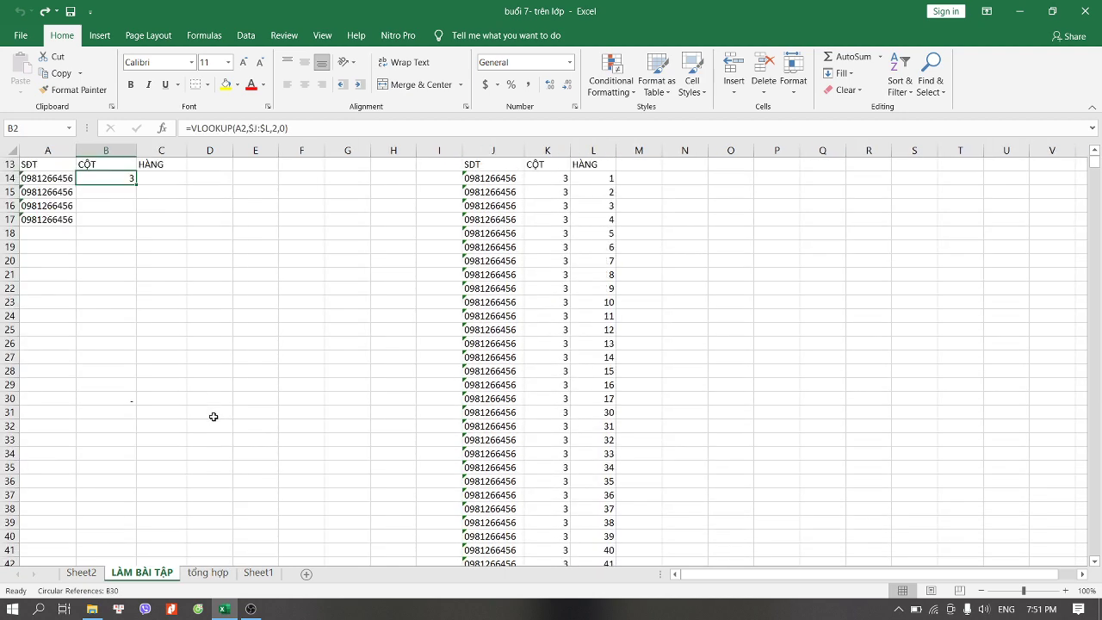
left_click(150, 178)
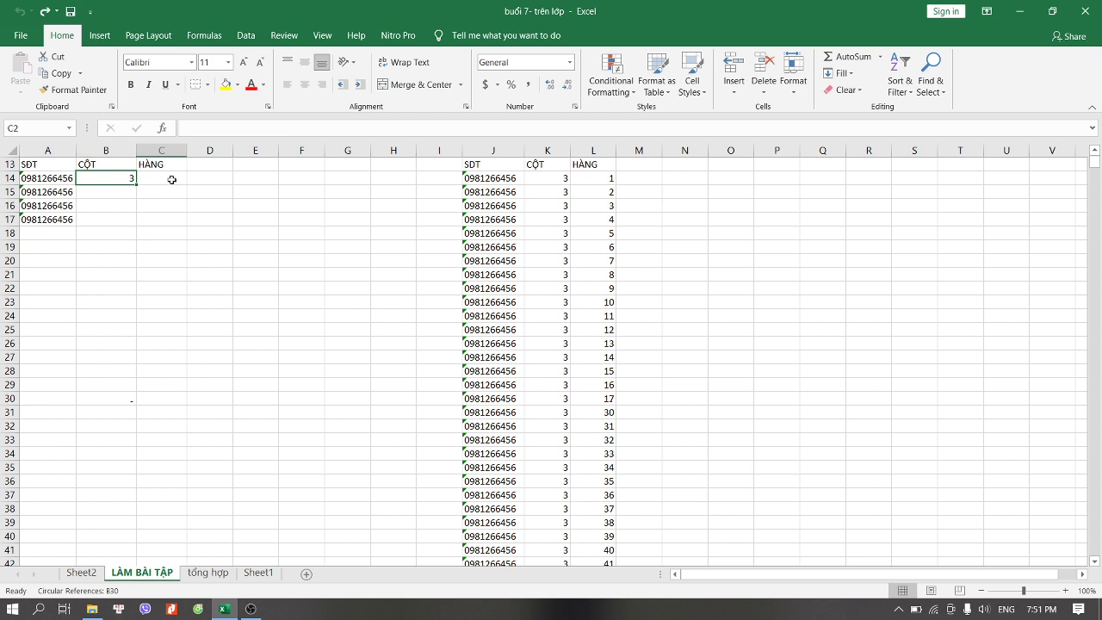
Step: Start a VLOOKUP formula in C2 under the HÀNG heading
left_click(155, 192)
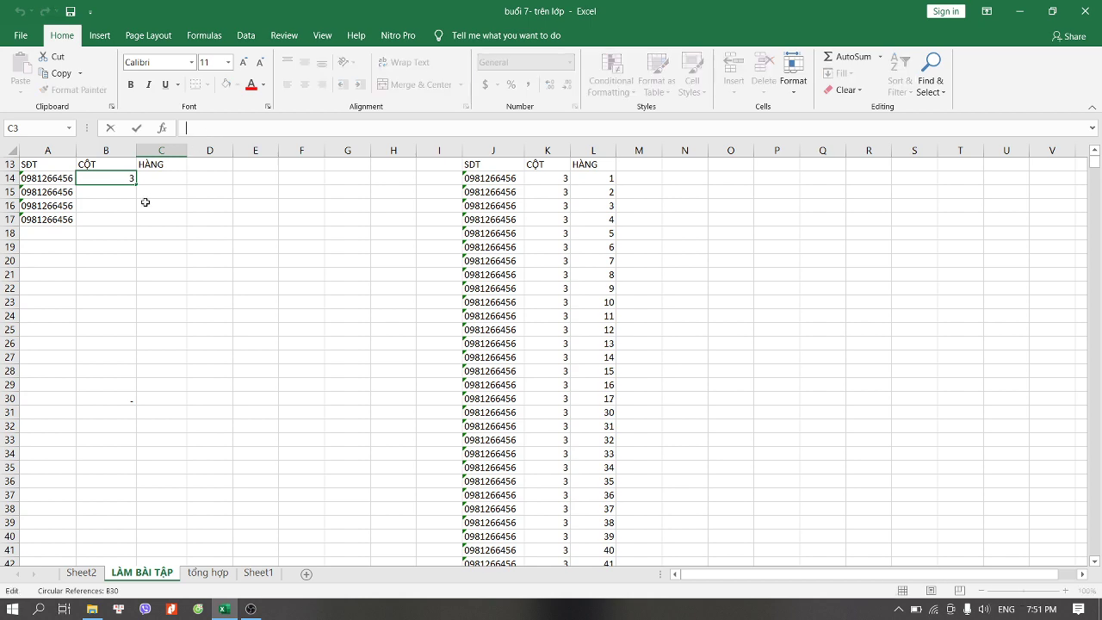
left_click(165, 167)
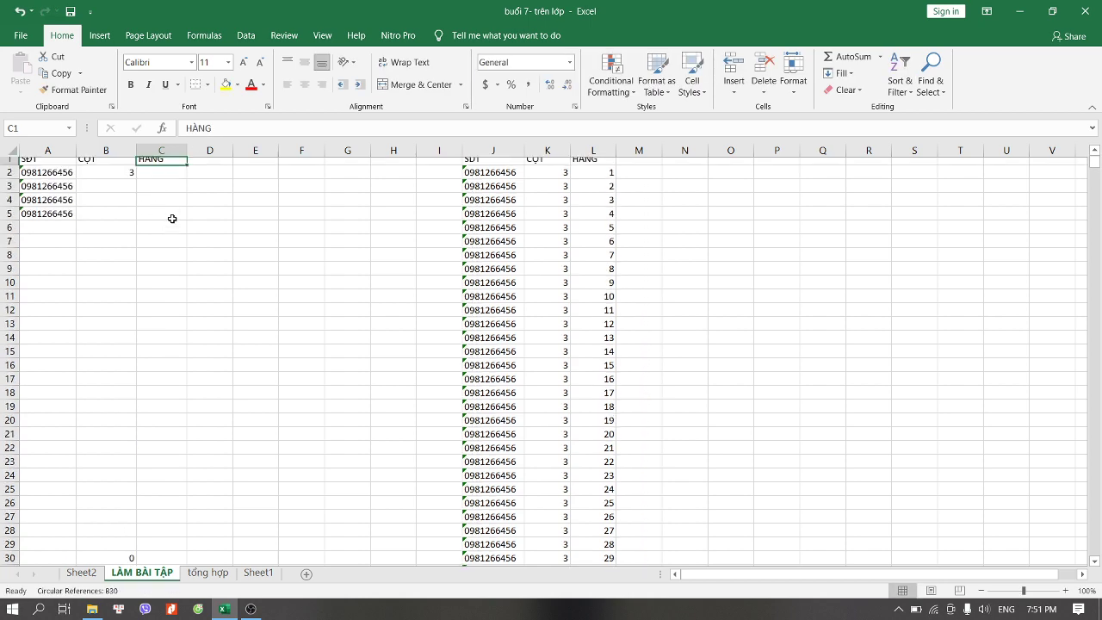
left_click(171, 181)
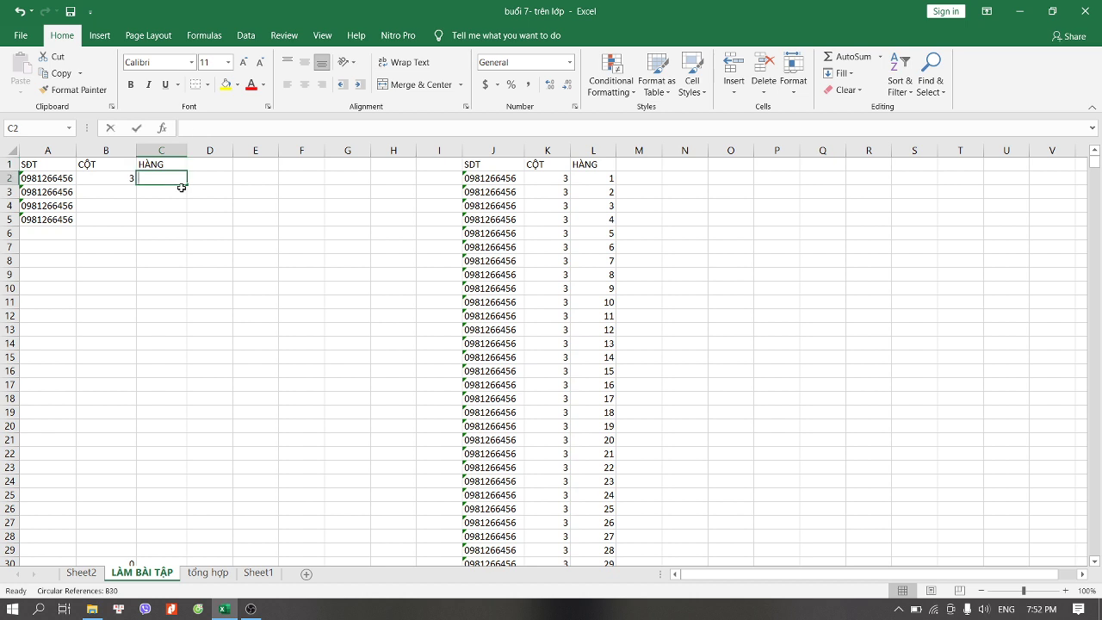
type("=VK")
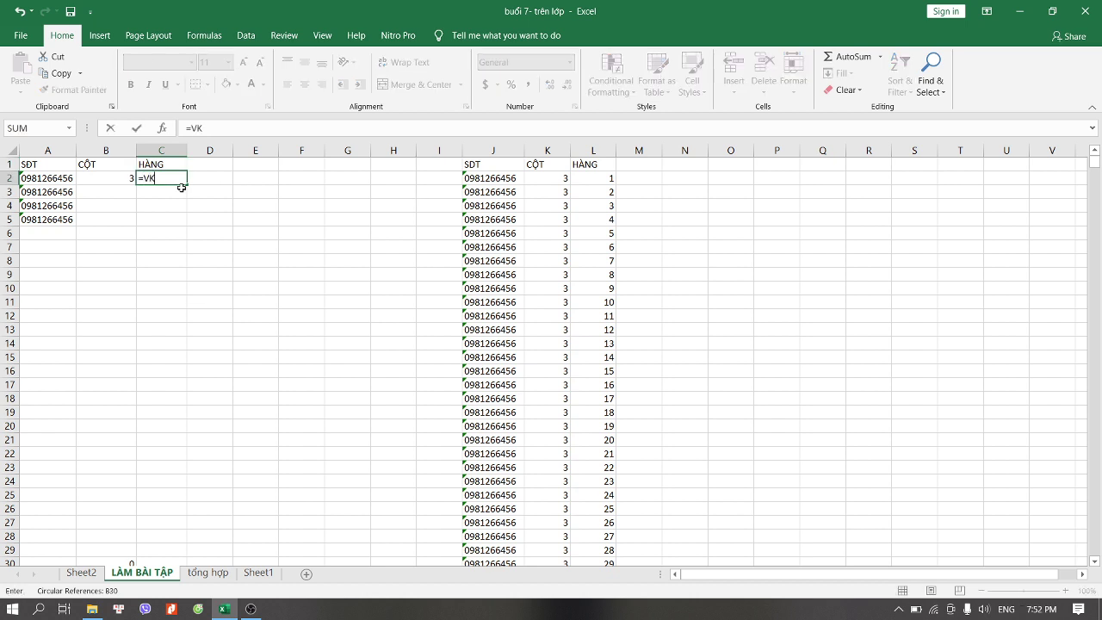
key("BackSpace")
type("L")
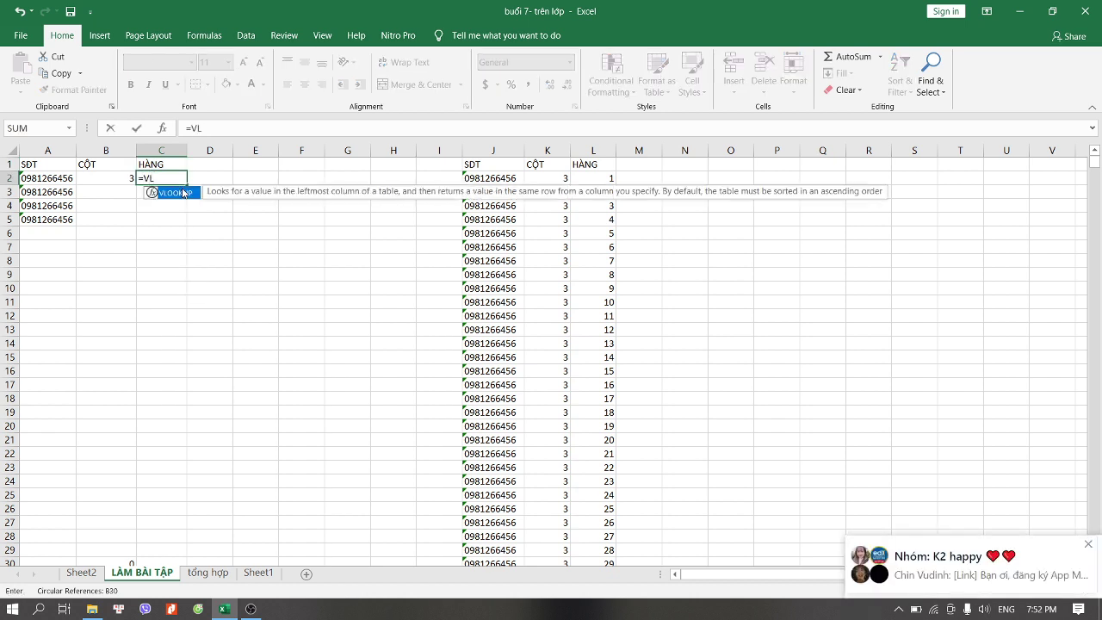
double_click(183, 193)
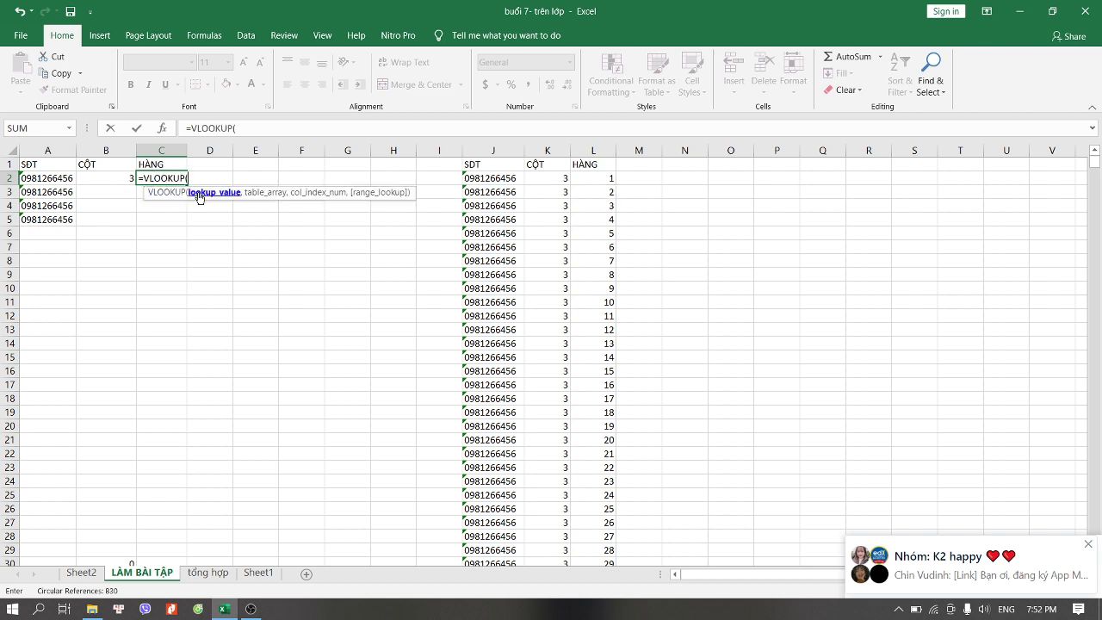
Step: Complete C2 as =VLOOKUP(A2,$J:$L,3,0), returning 1, and bring OBS Studio forward
left_click(55, 177)
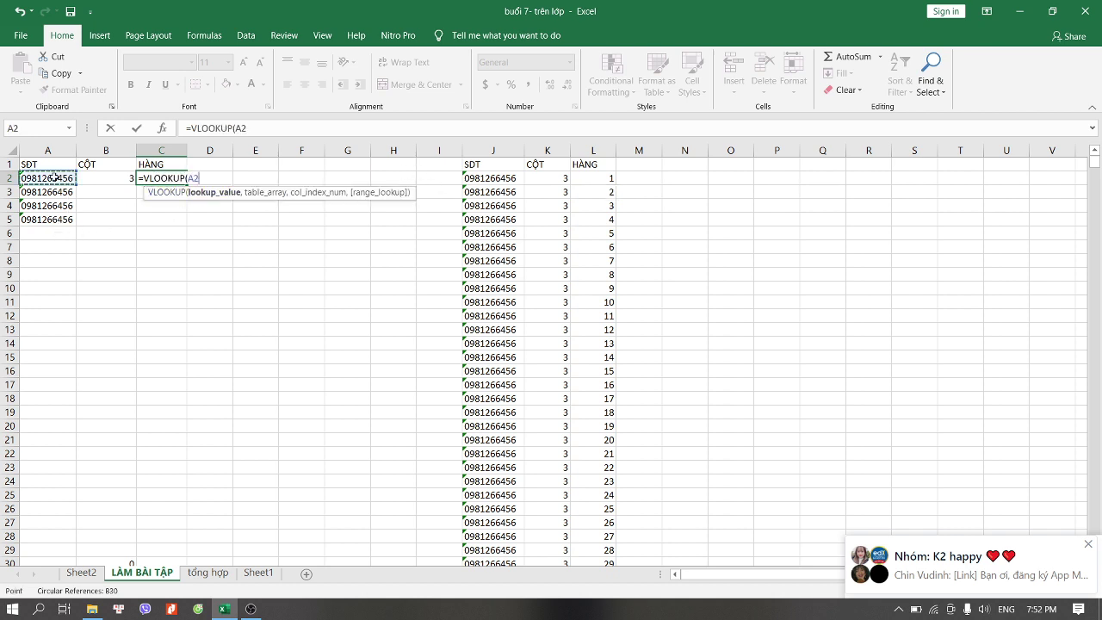
type(",")
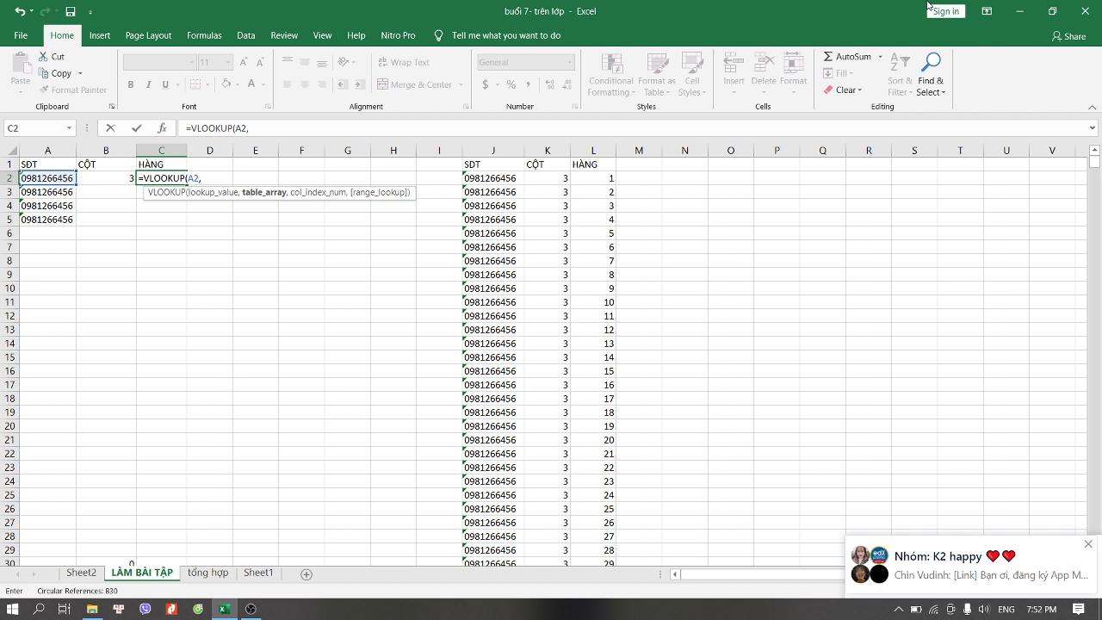
left_click_drag(504, 164, 596, 152)
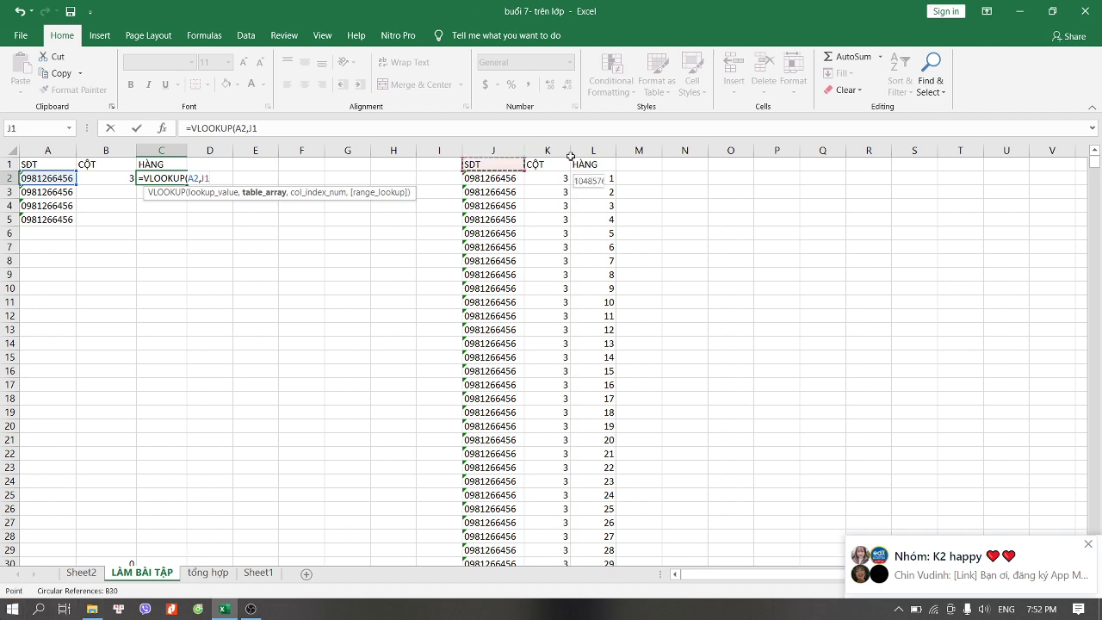
left_click_drag(508, 148, 588, 143)
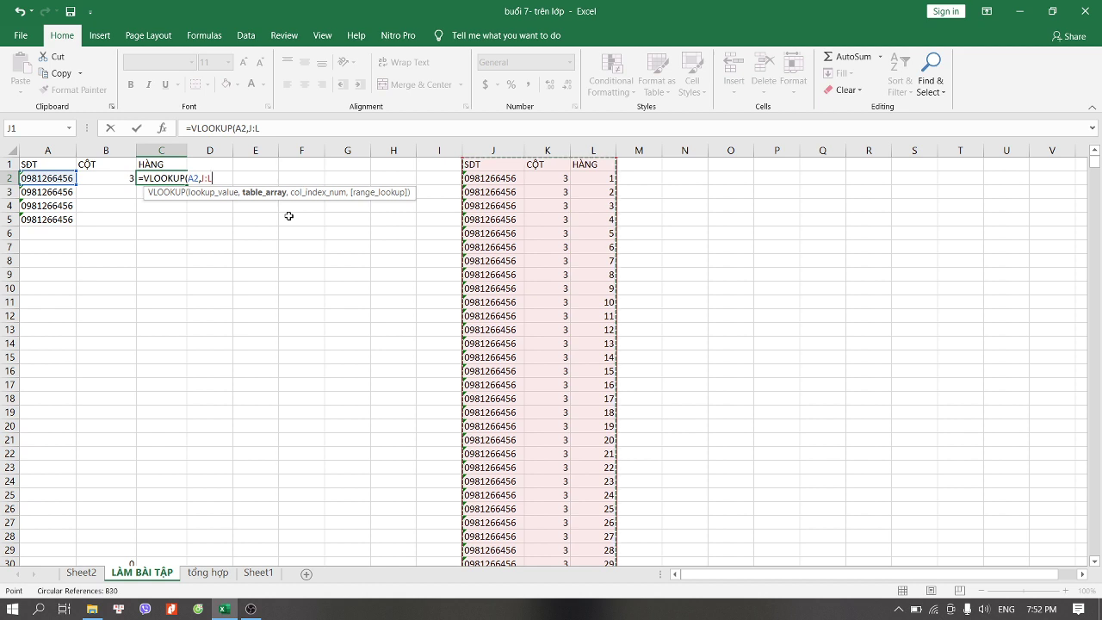
key("F4")
type("$L,")
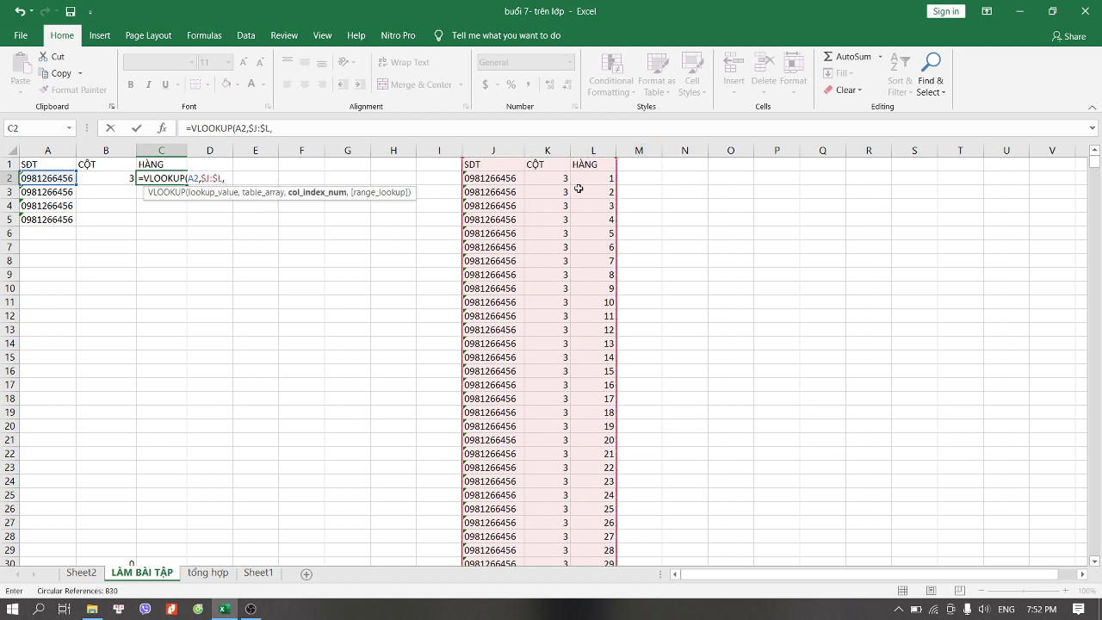
type("3,")
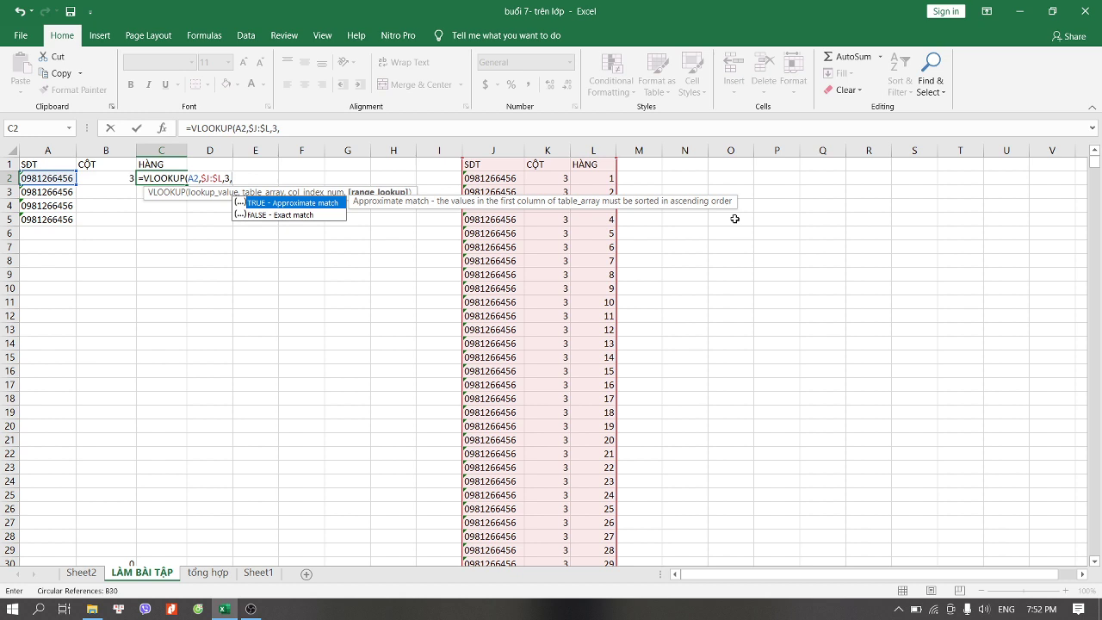
type("0)")
key("Return")
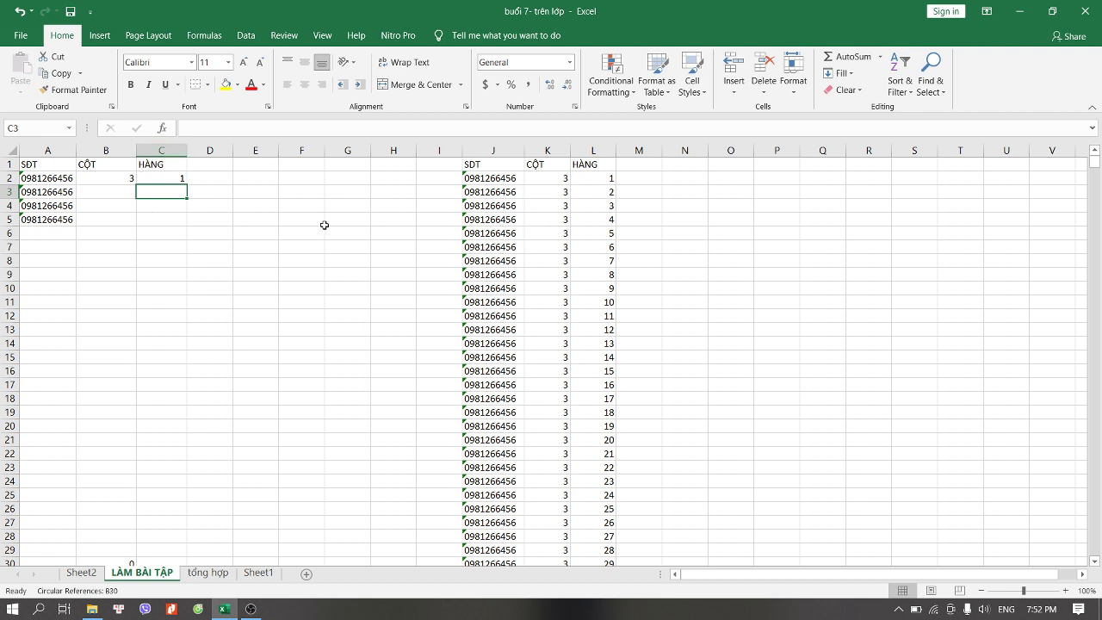
left_click(249, 609)
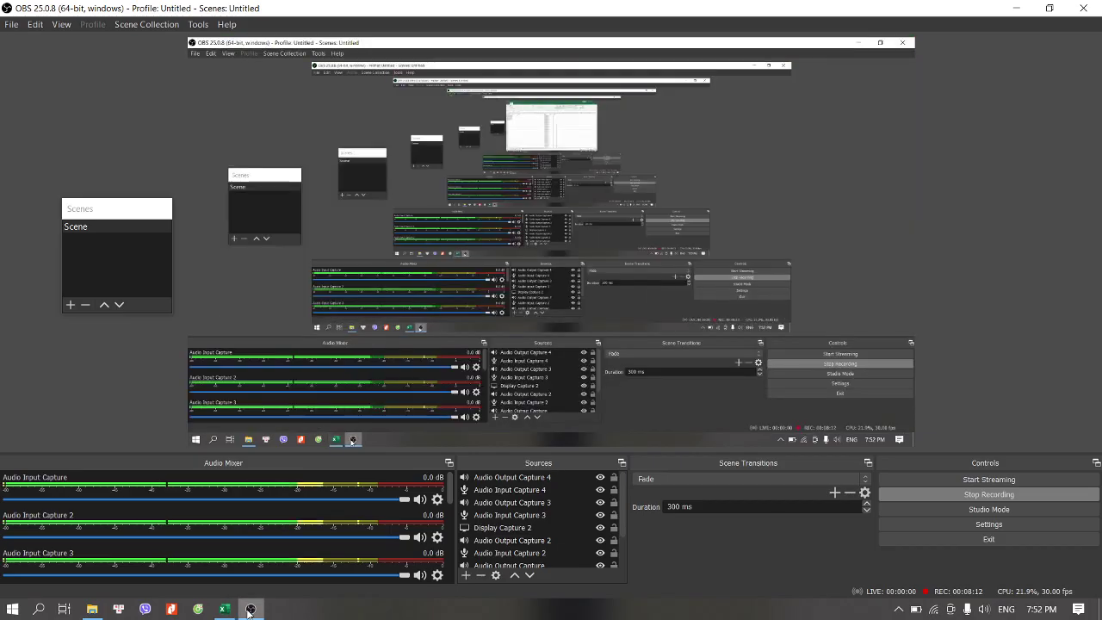